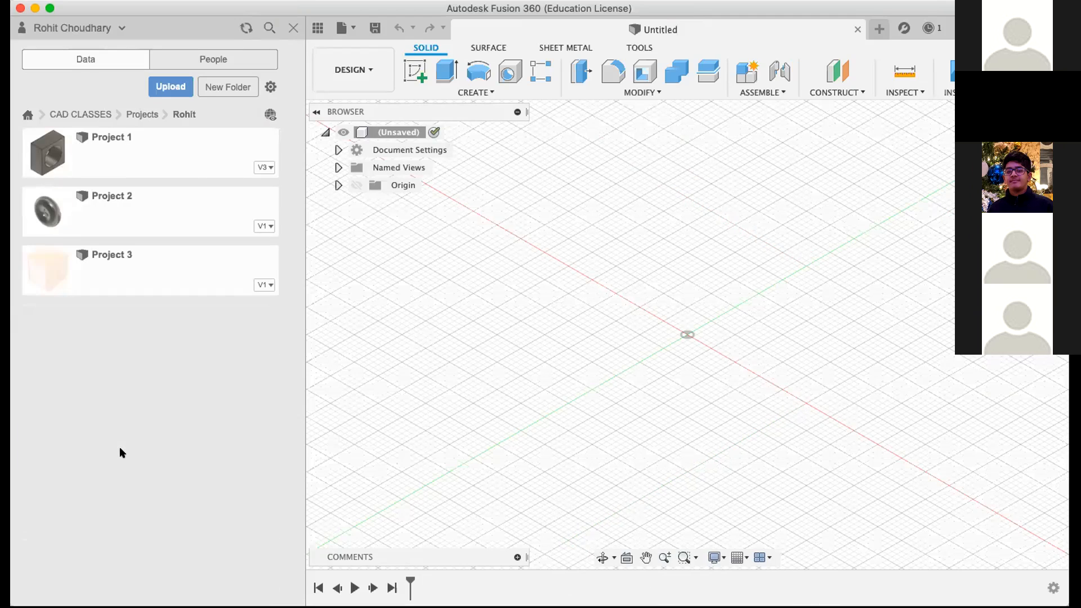
Open the Project 1 design from the project folder and enlarge the window.
click(179, 147)
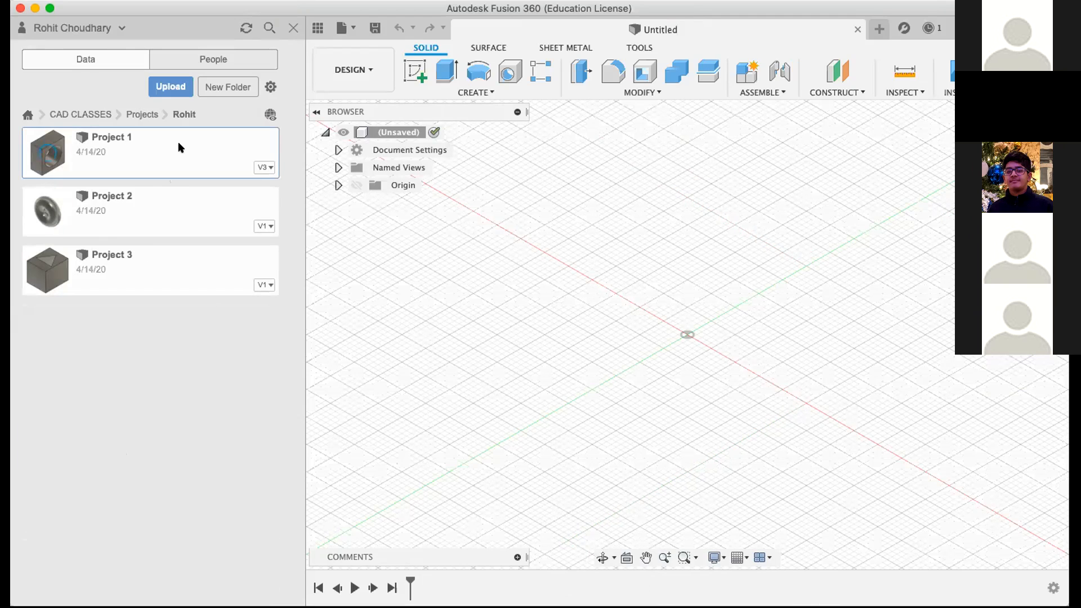
double_click(181, 148)
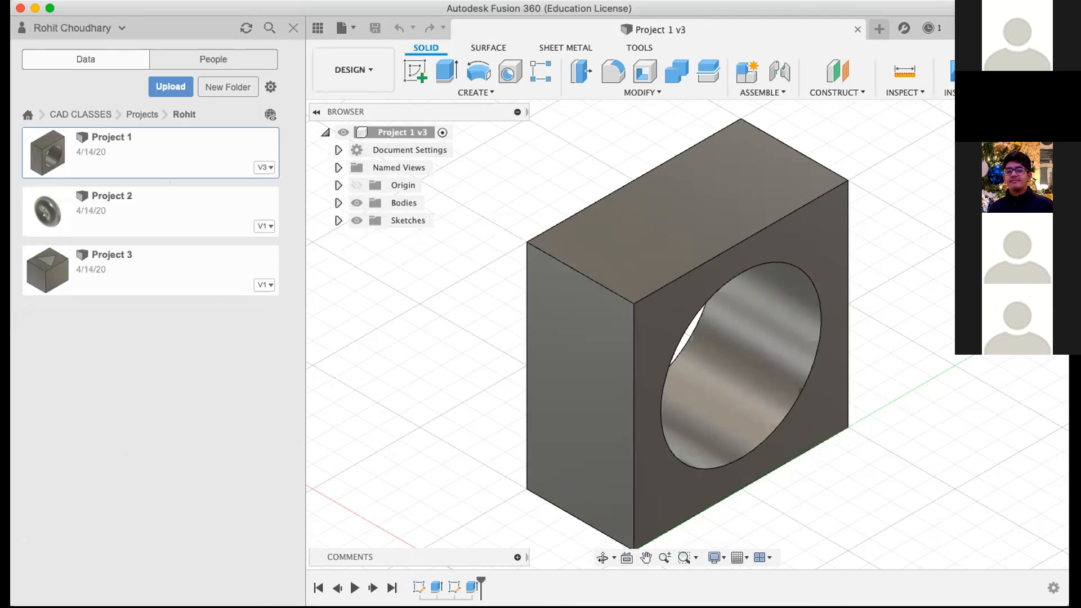
click(50, 8)
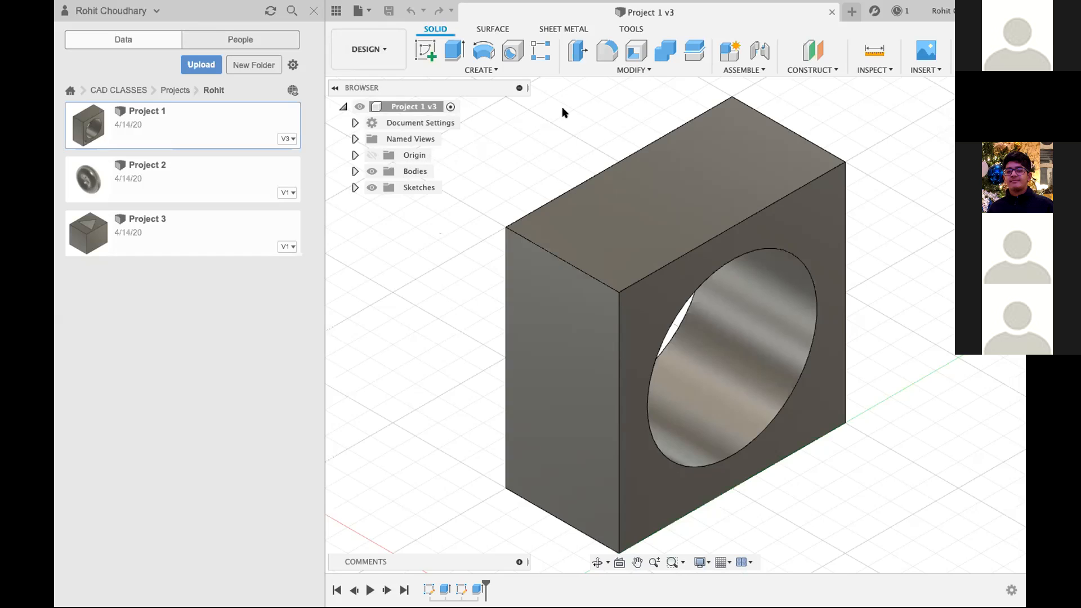
Create a new drawing from the full Project 1 assembly with ASME standard, inch units and sheet size B.
click(370, 12)
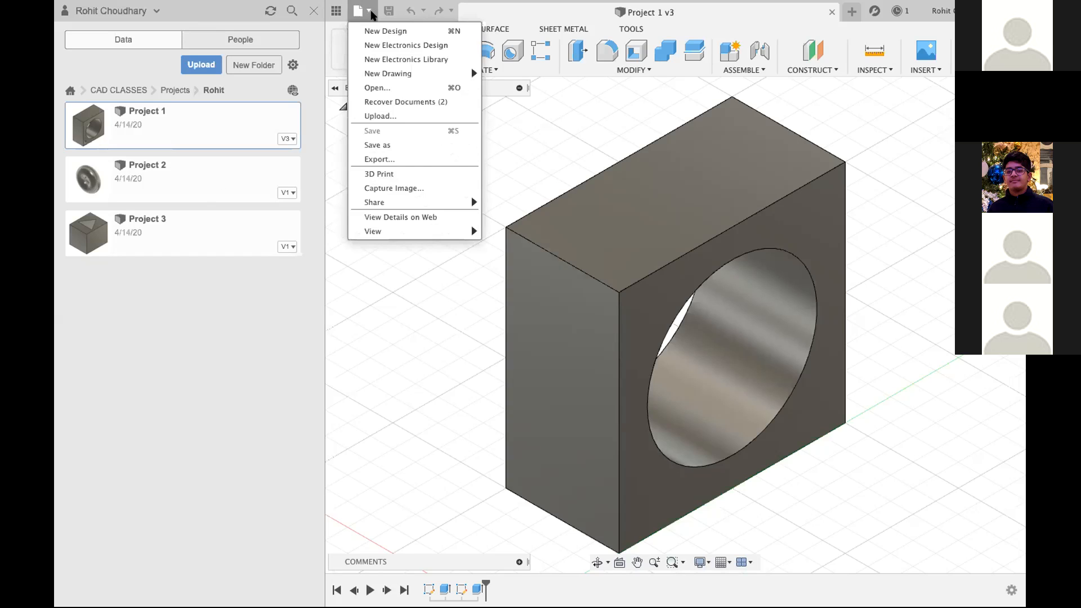
click(372, 15)
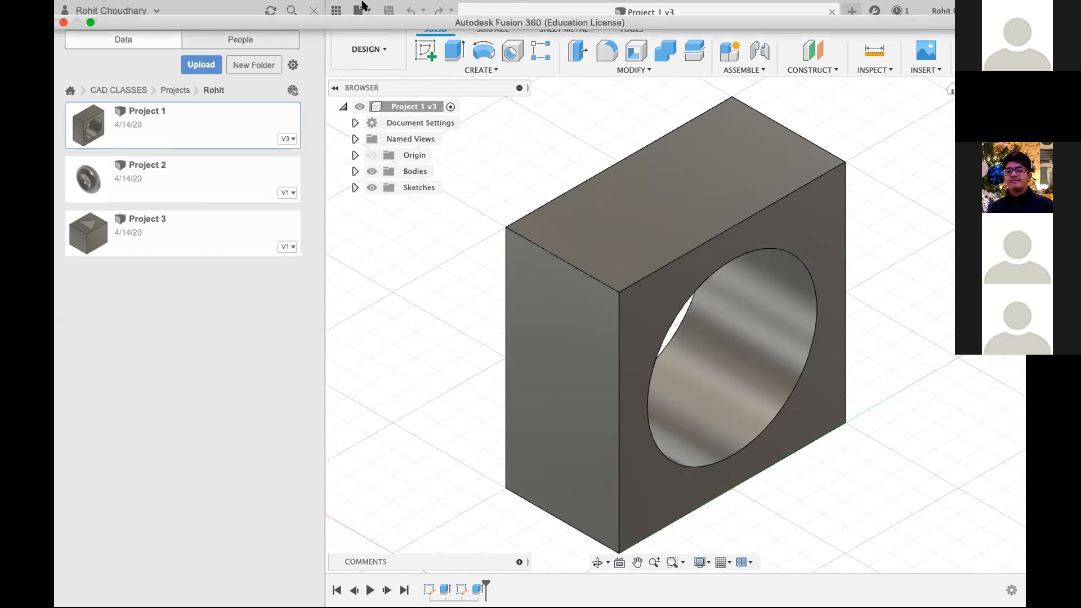
click(369, 21)
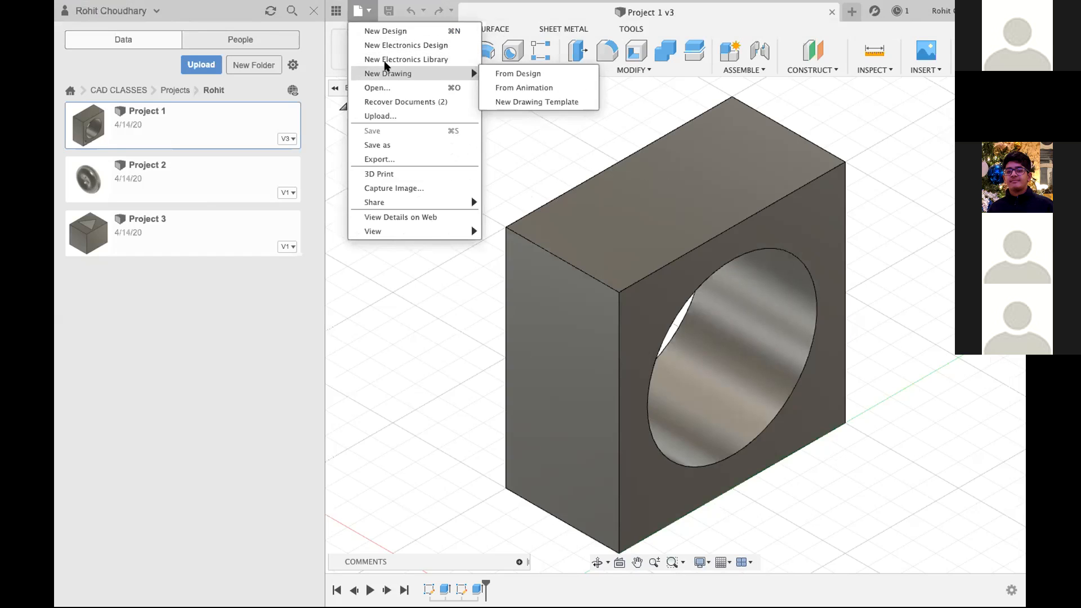
mouse_move(413, 74)
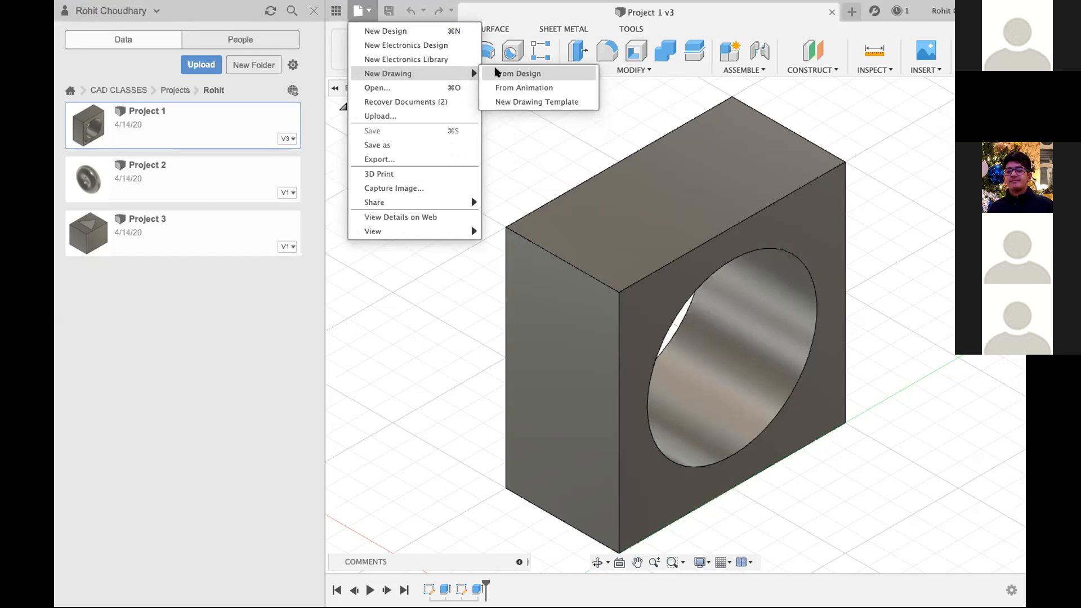
click(510, 73)
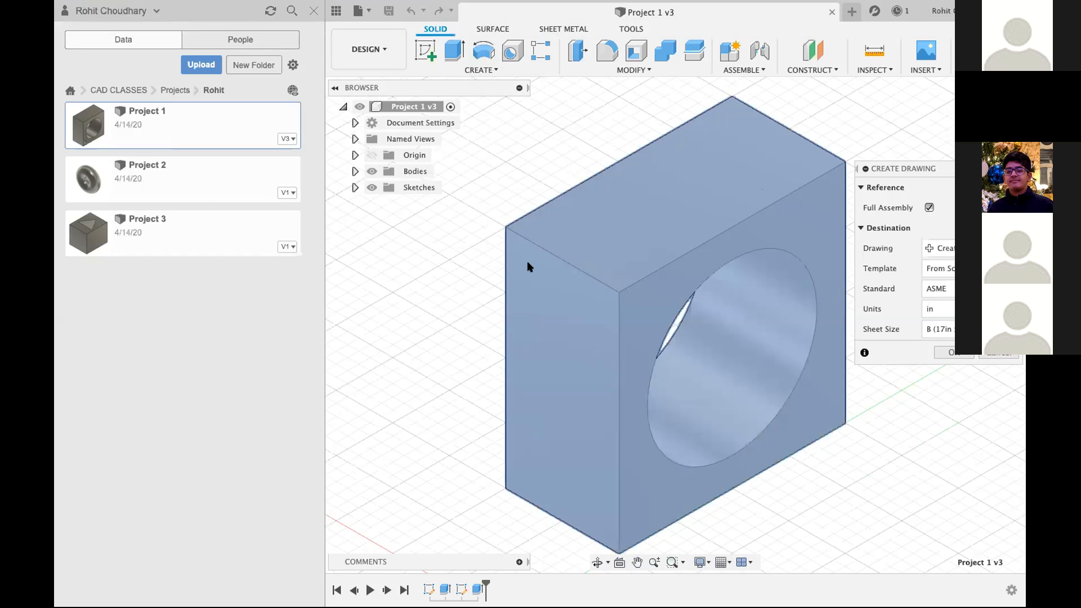
middle_drag(579, 261, 558, 211)
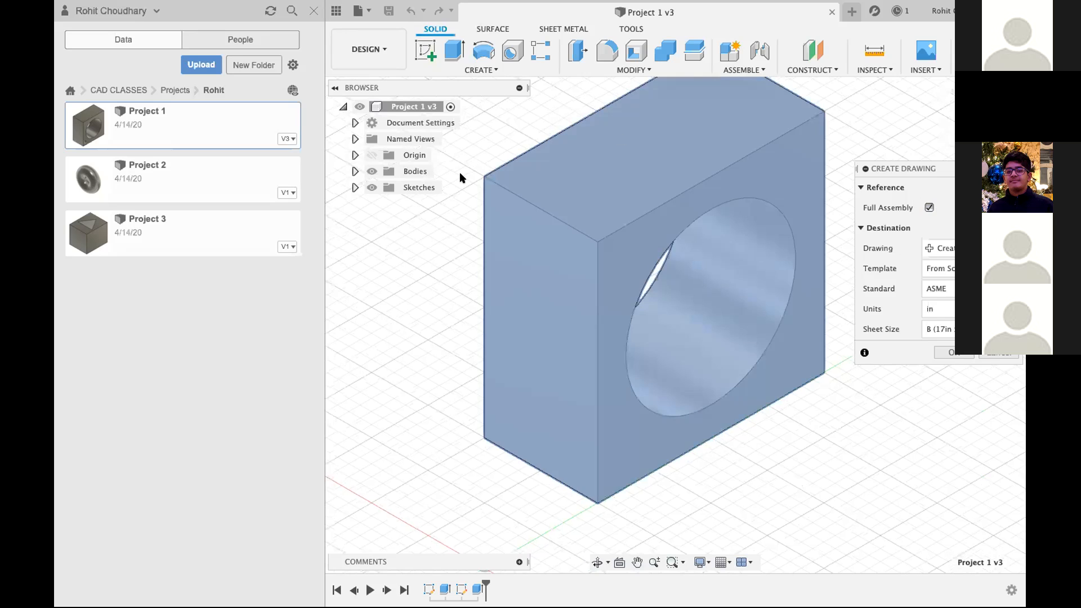
scroll(739, 344, down, 1)
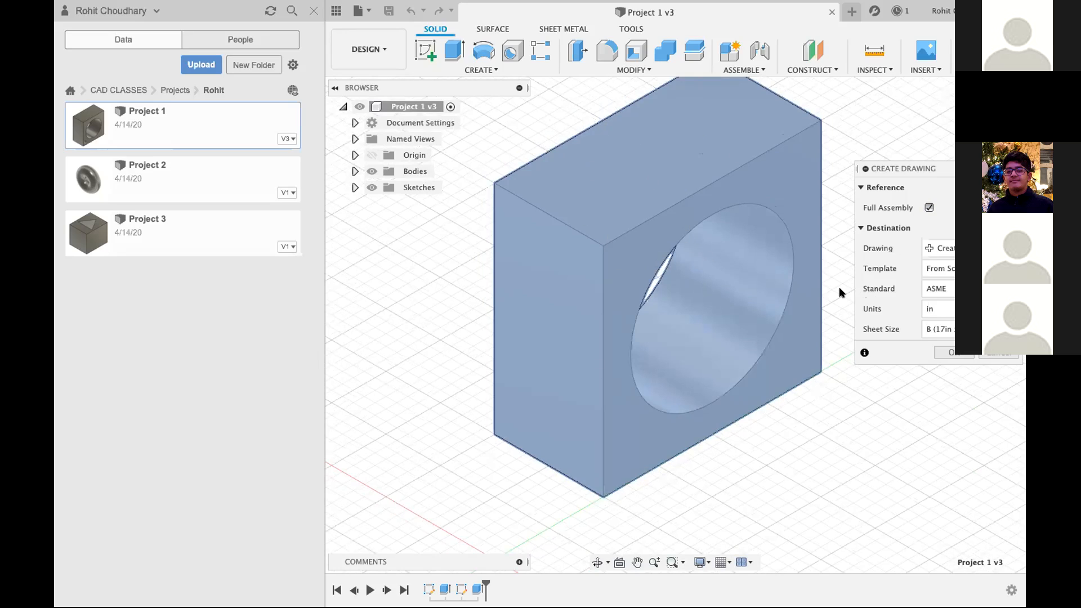
scroll(717, 100, down, 1)
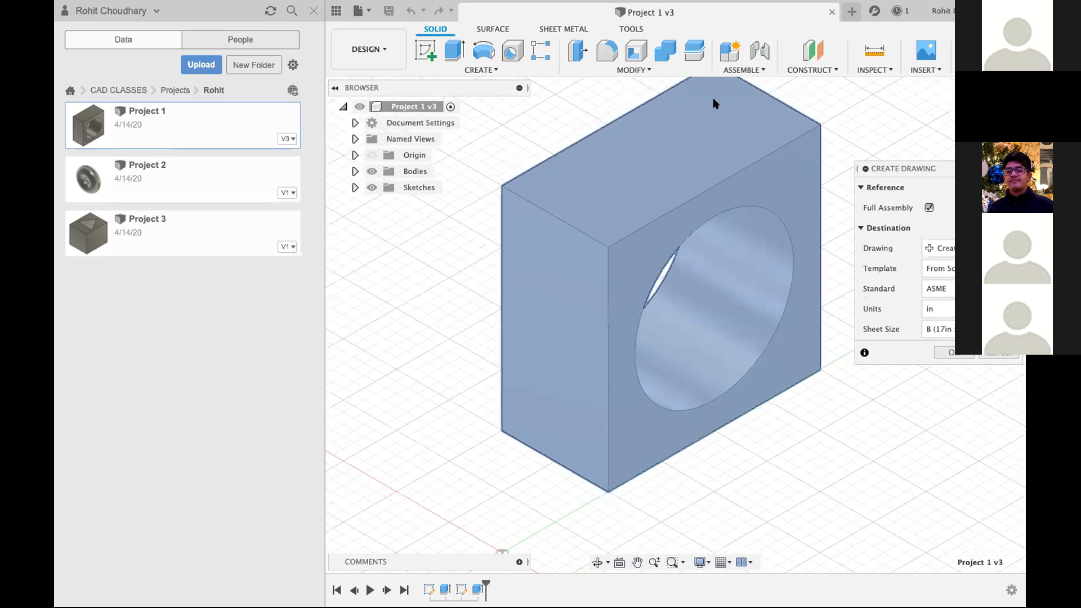
scroll(644, 292, down, 2)
scroll(665, 352, down, 2)
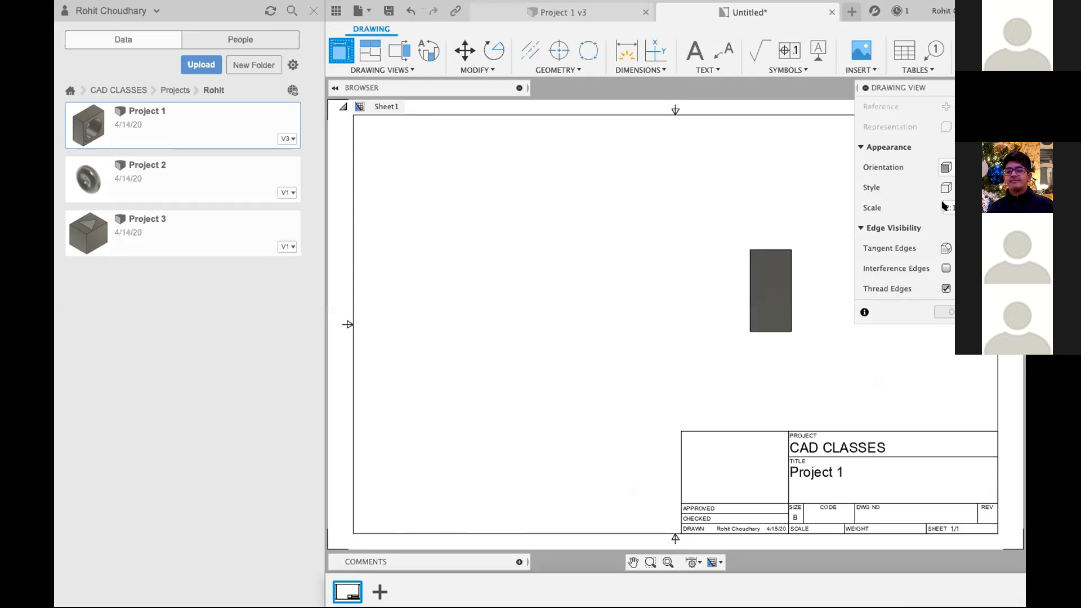
click(946, 168)
click(948, 185)
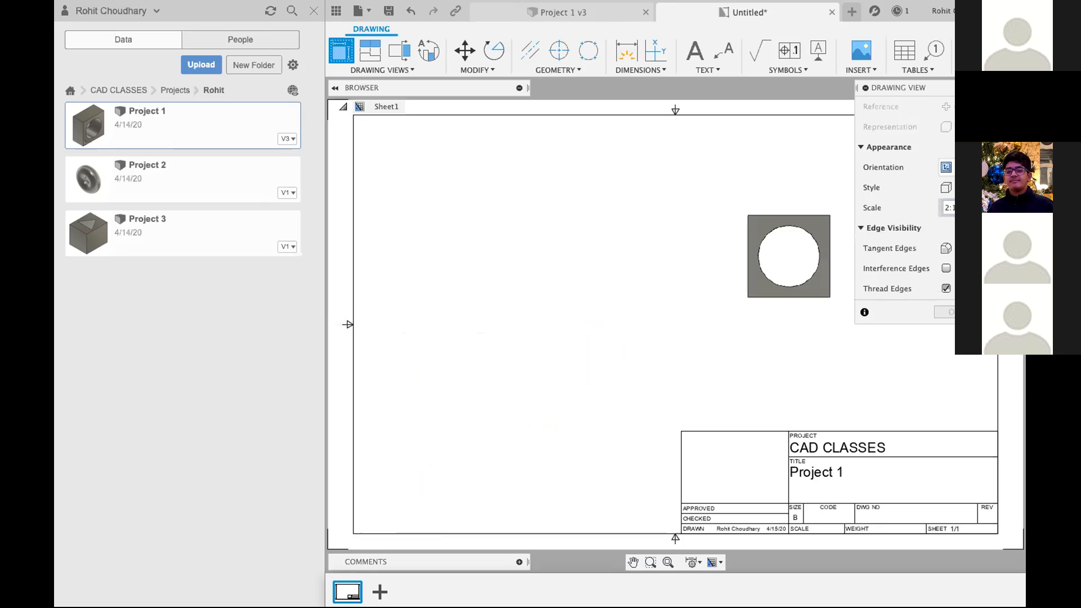
text(3)
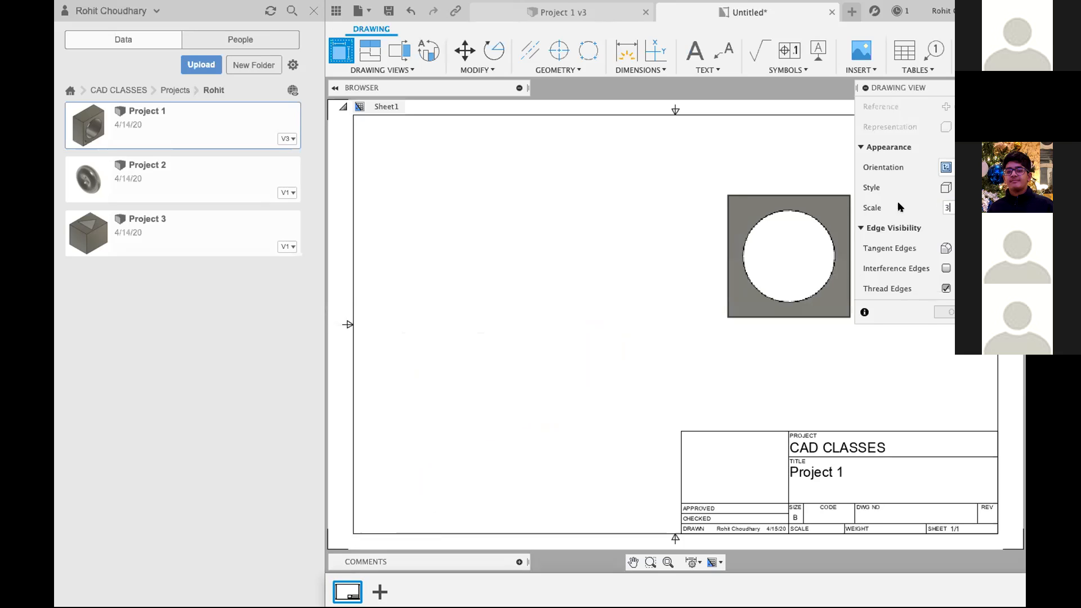
text(:1)
text(2)
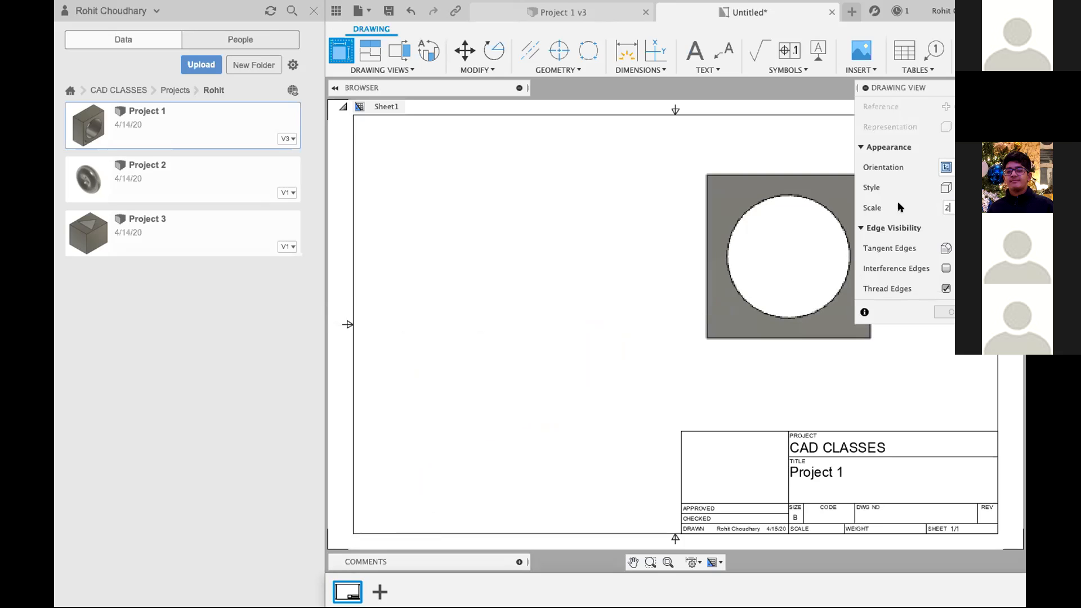
text(:)
click(807, 231)
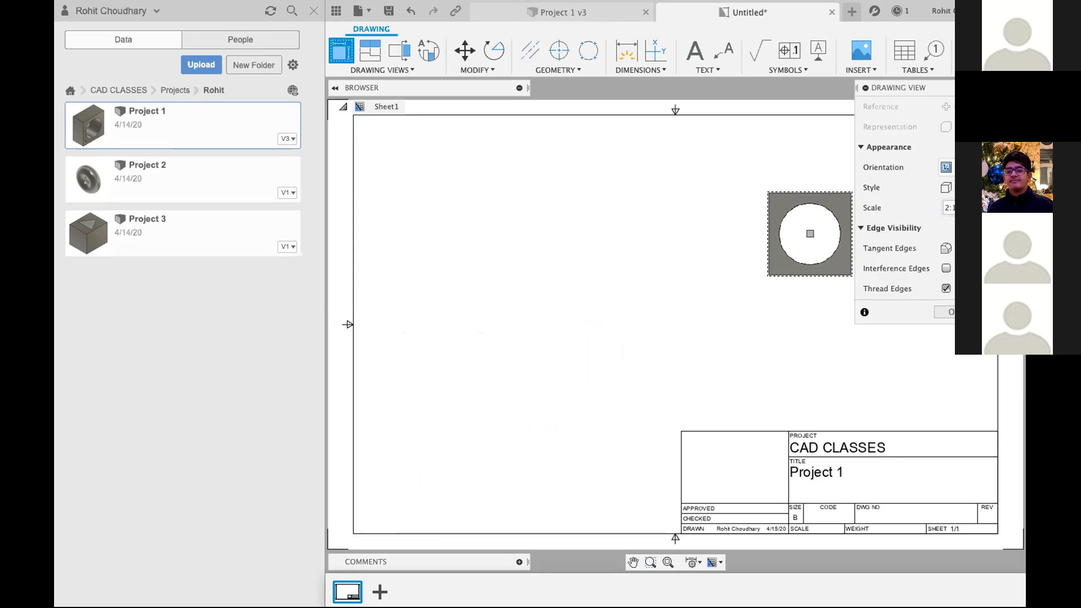
click(951, 312)
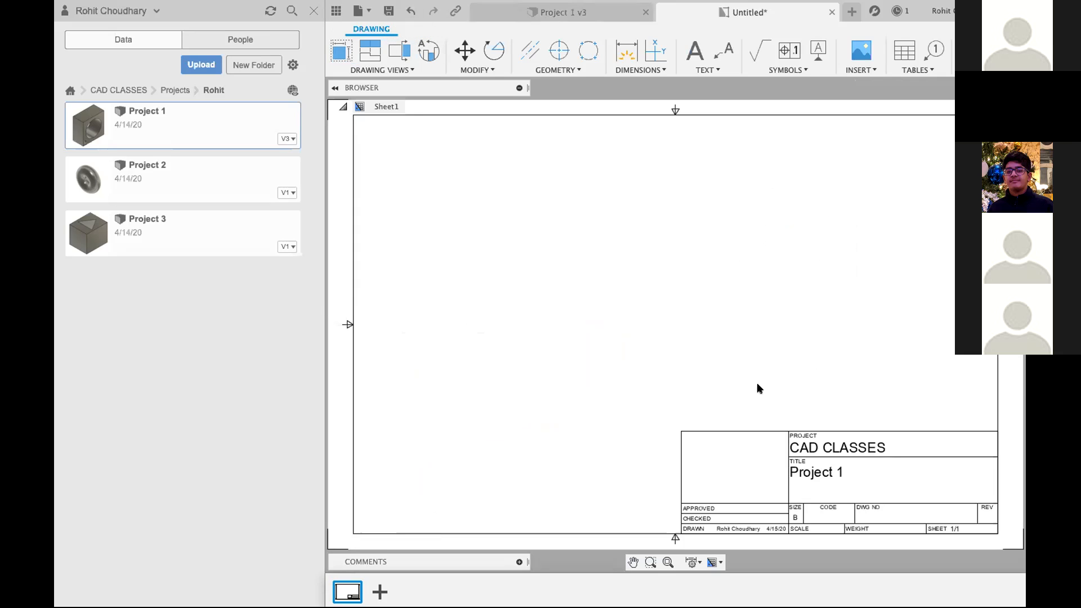
Place a 2:1 base view of the square face with the circular hole in the lower-left area of the sheet.
click(344, 51)
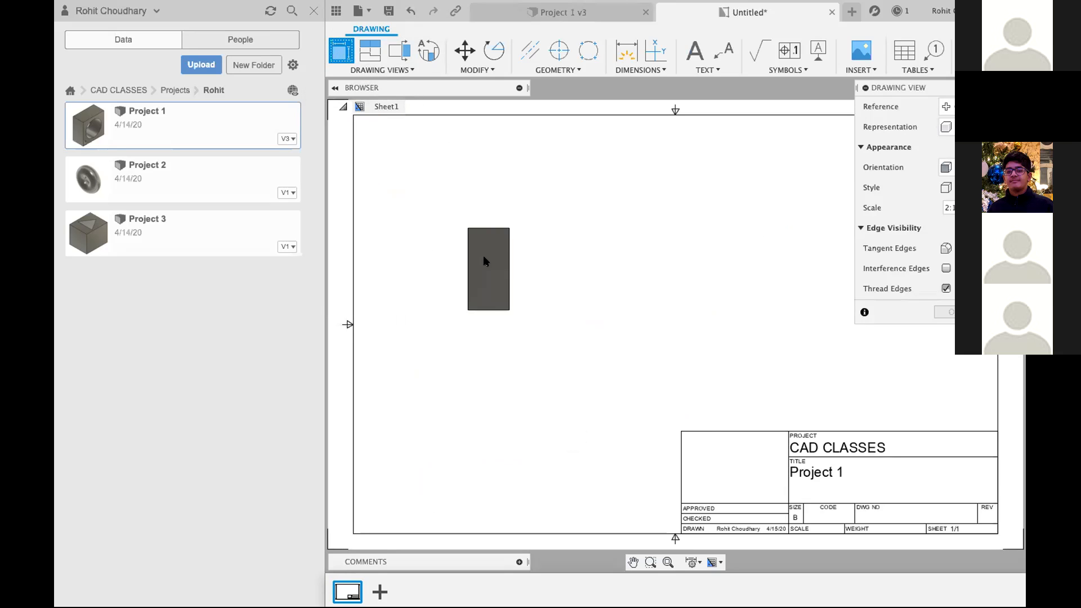
click(589, 269)
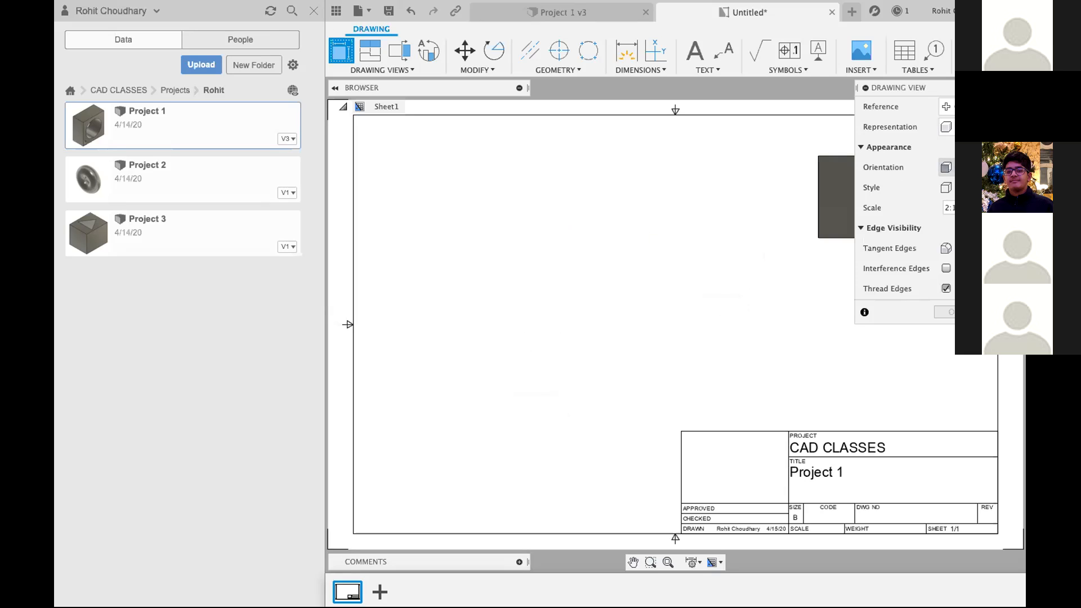
click(946, 168)
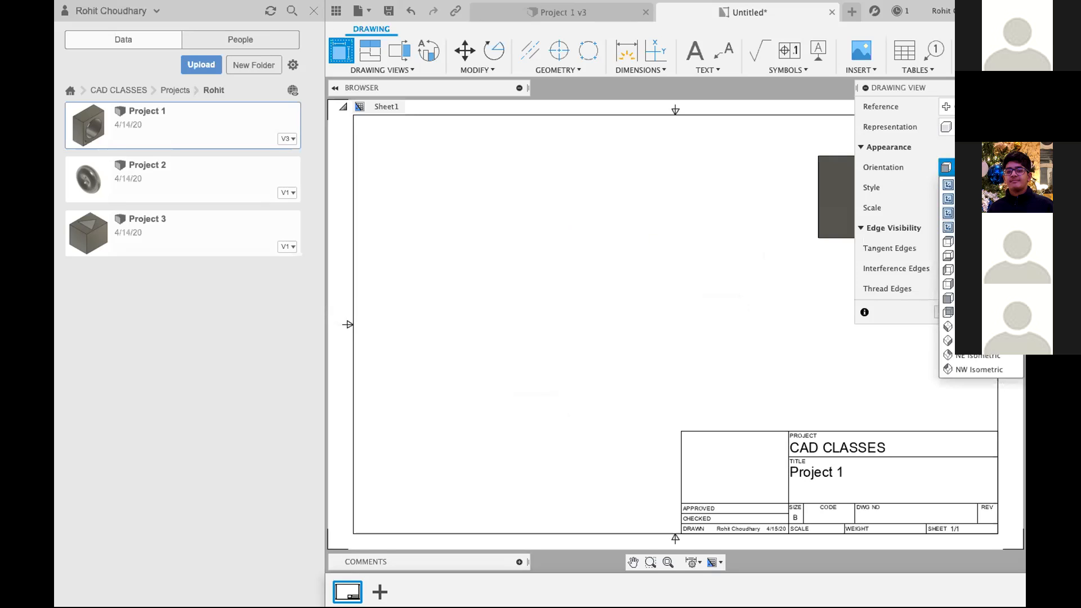
click(573, 12)
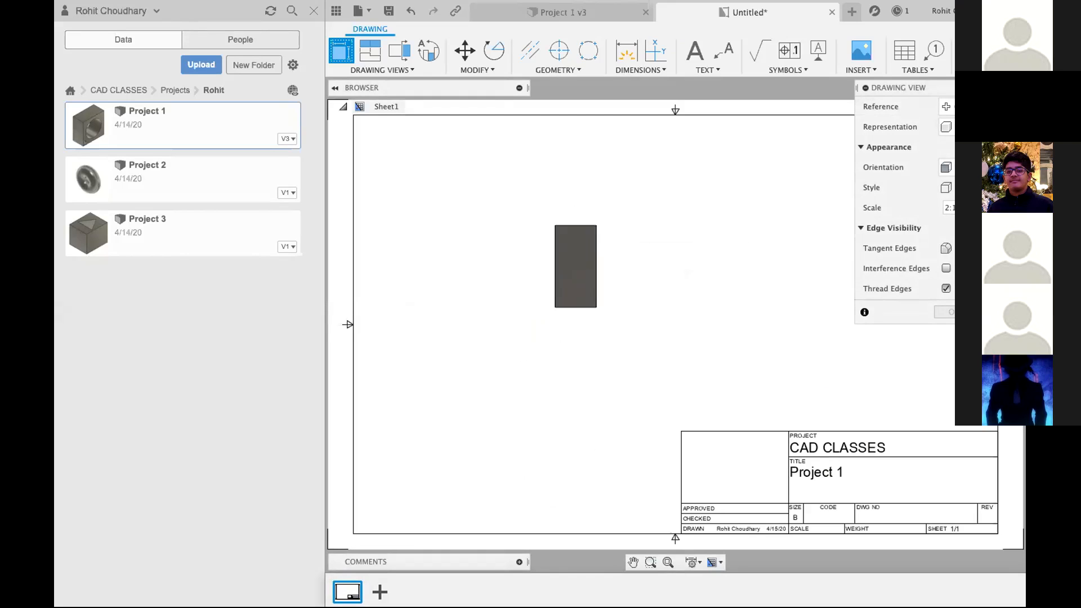
click(947, 167)
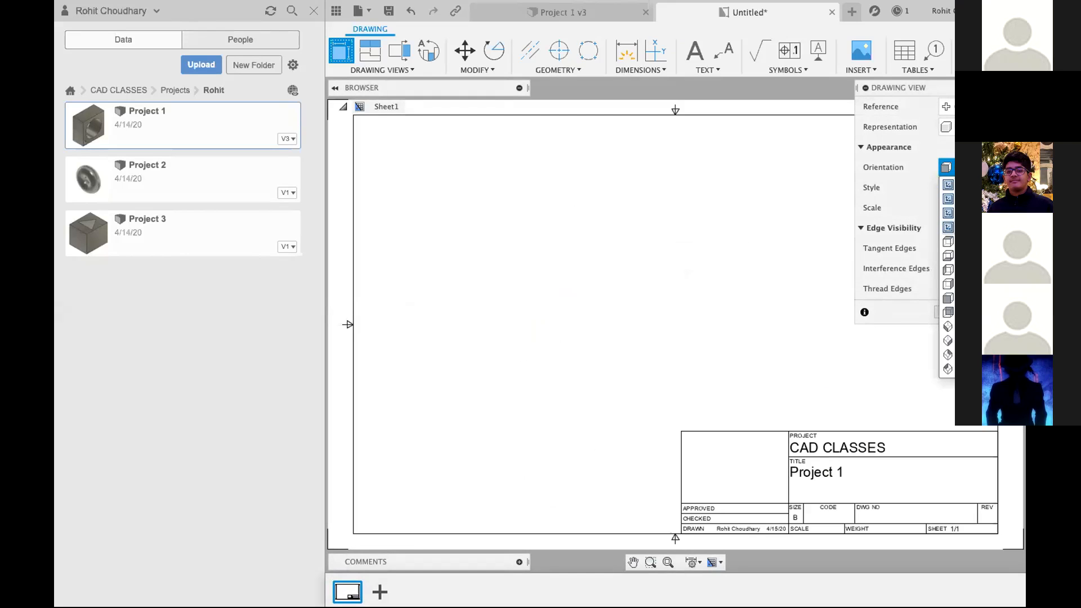
click(949, 208)
click(949, 227)
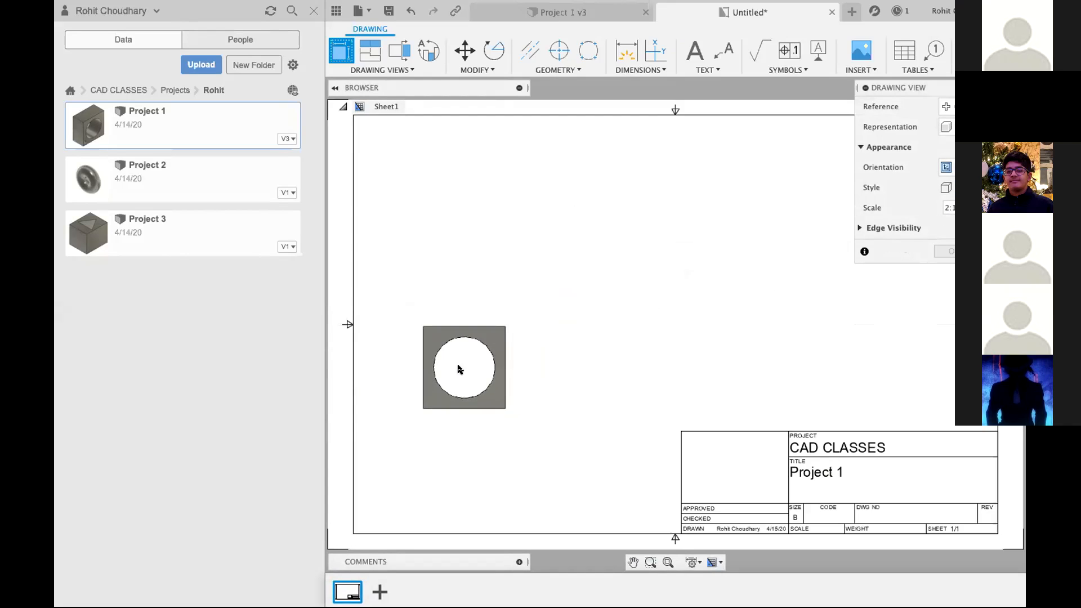
click(460, 367)
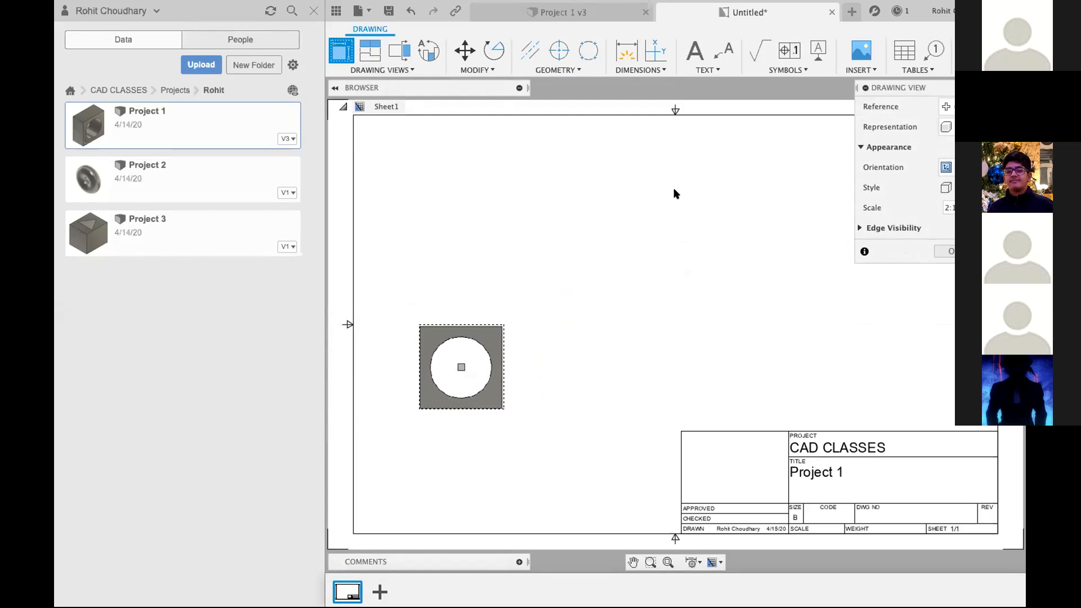
click(950, 253)
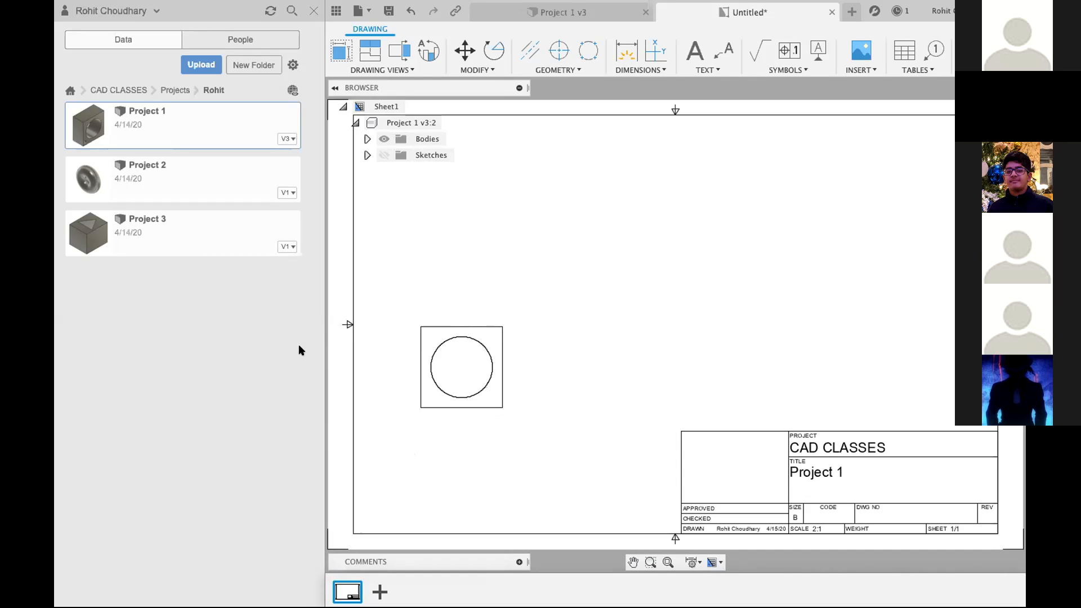
Project two orthographic views from the base view, one directly above it and one to its right.
click(376, 50)
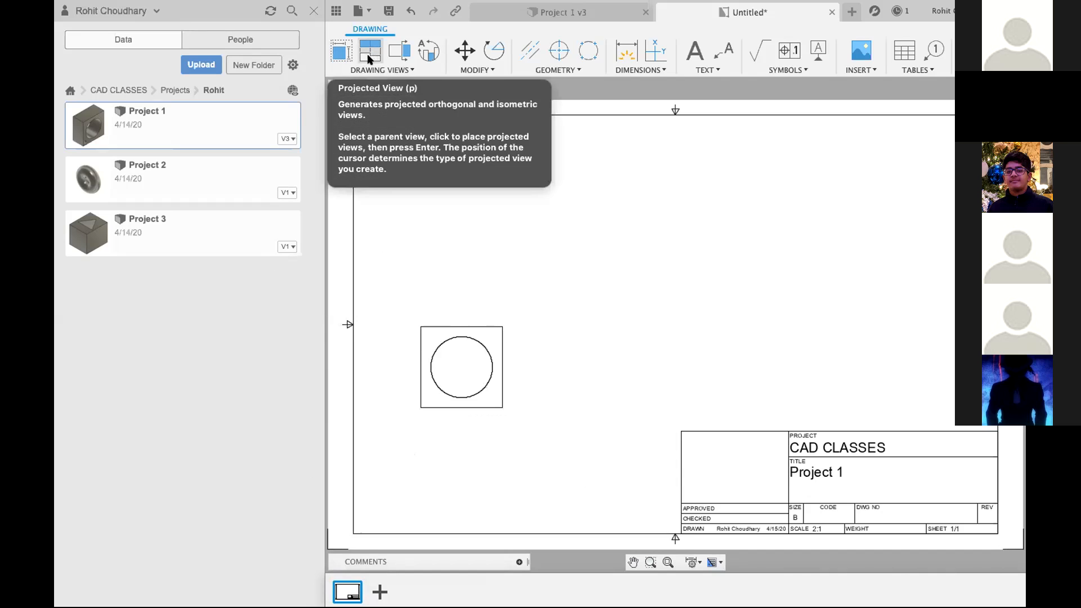
click(442, 340)
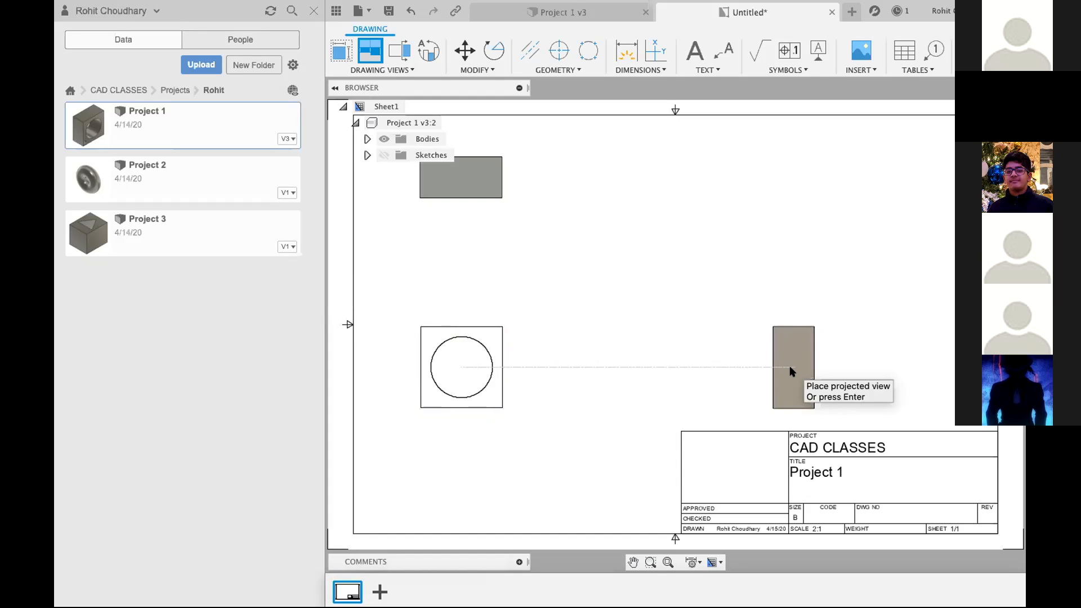
click(788, 367)
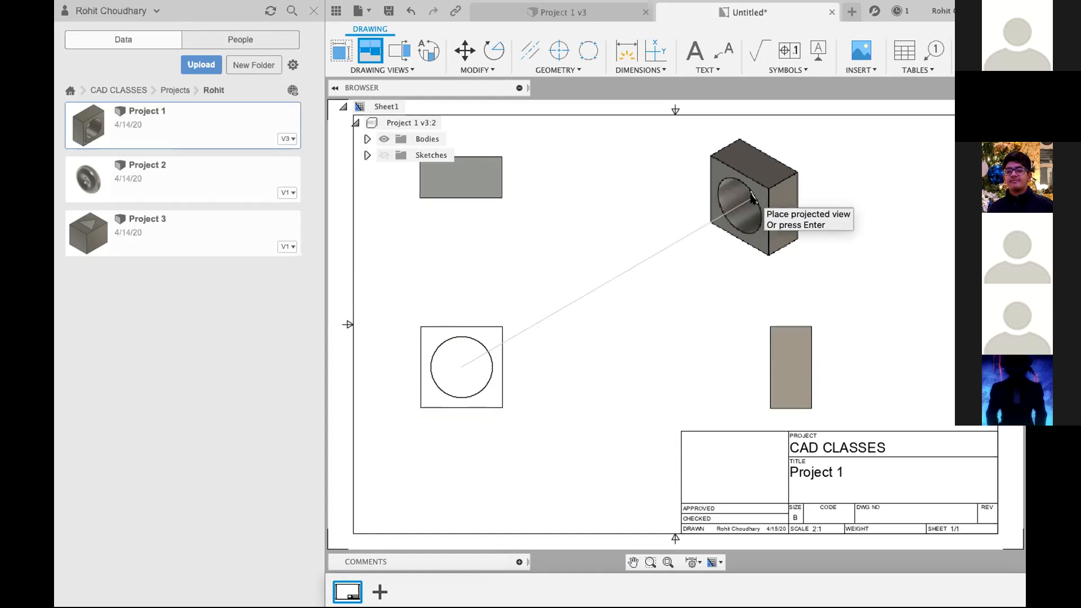
click(566, 12)
click(779, 14)
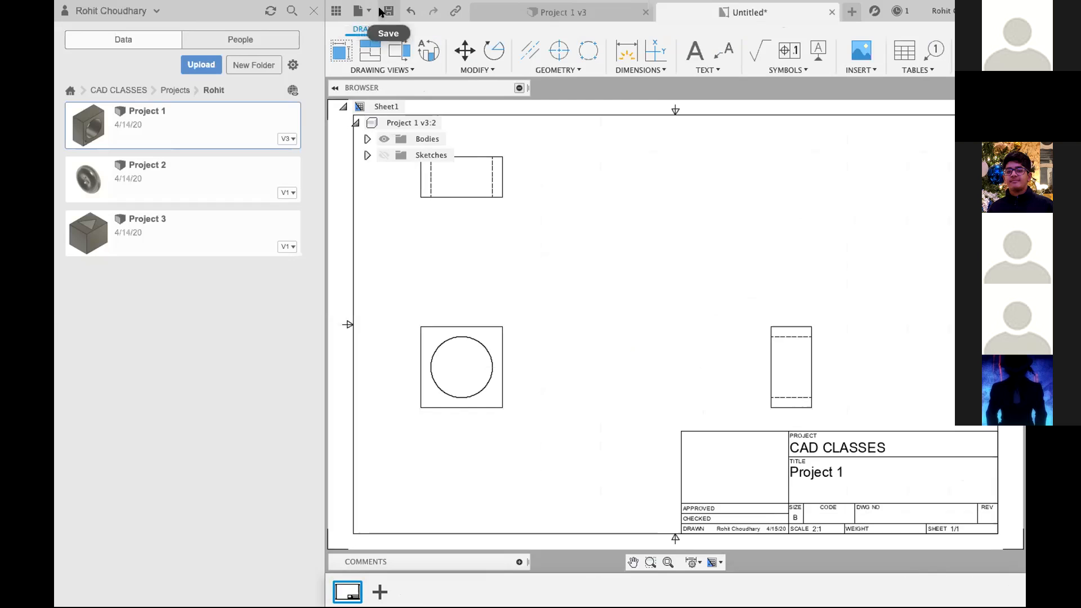
Project an isometric view from the base view into the upper-right area of the sheet.
click(364, 55)
click(470, 356)
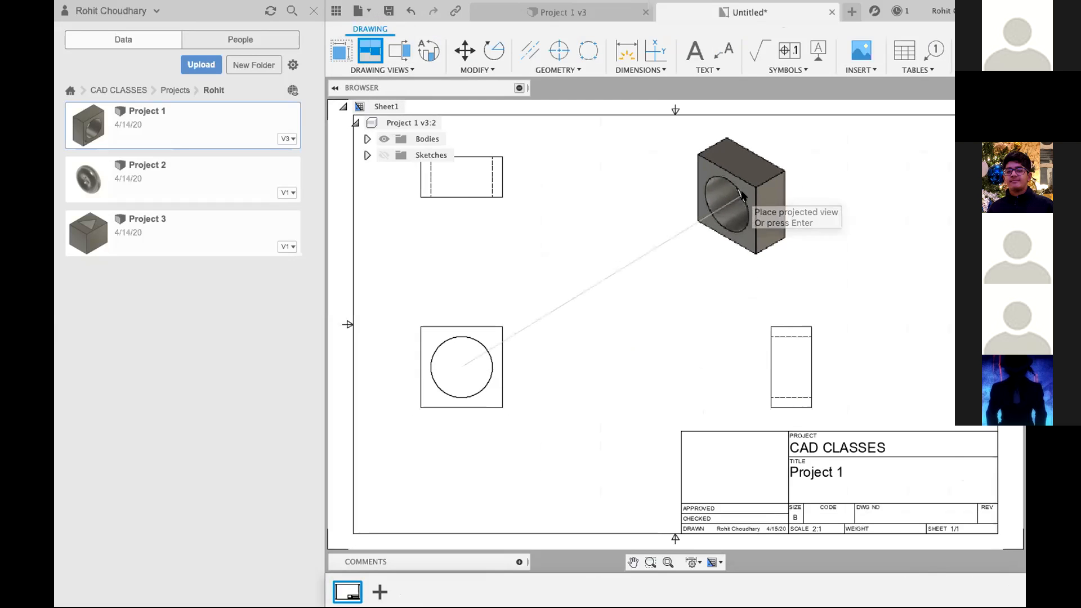
click(744, 194)
key(Return)
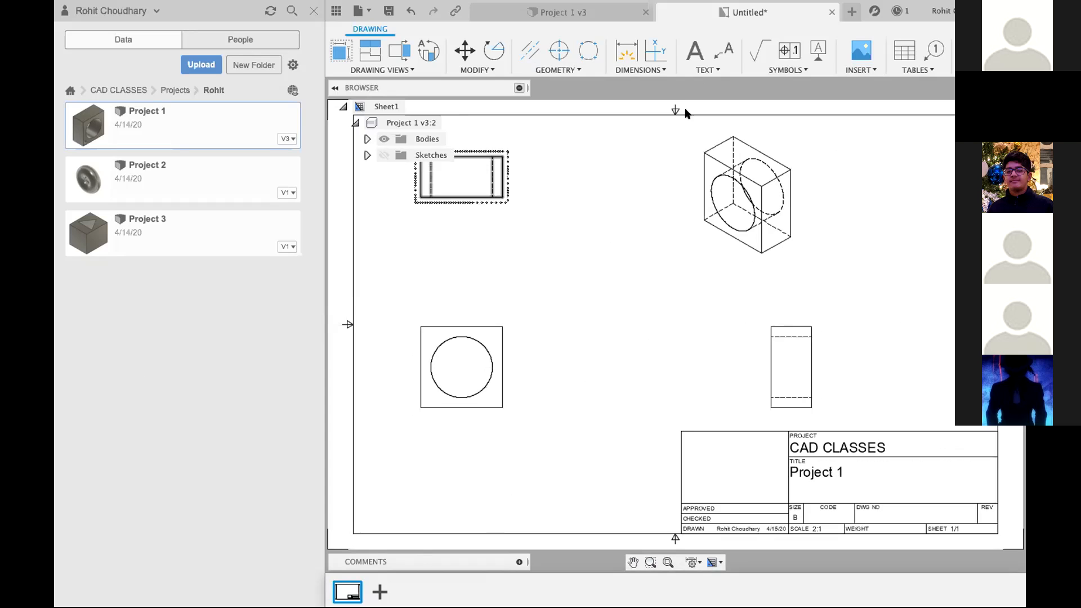
Save the drawing as Project 1 Drawing, and browse to the Projects folder of CAD CLASSES.
click(388, 11)
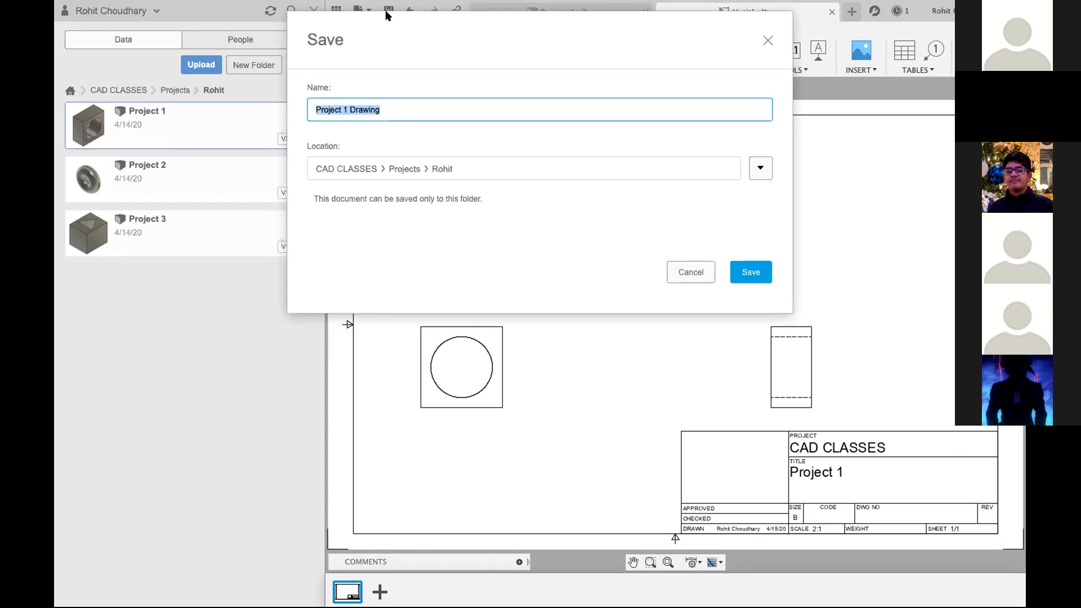
key(Return)
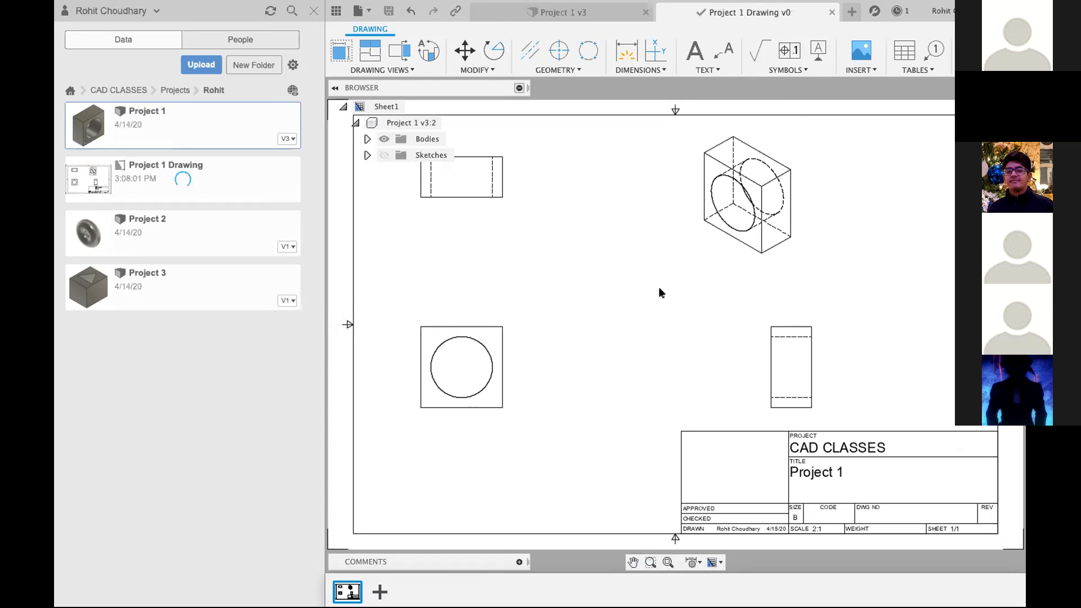
click(128, 88)
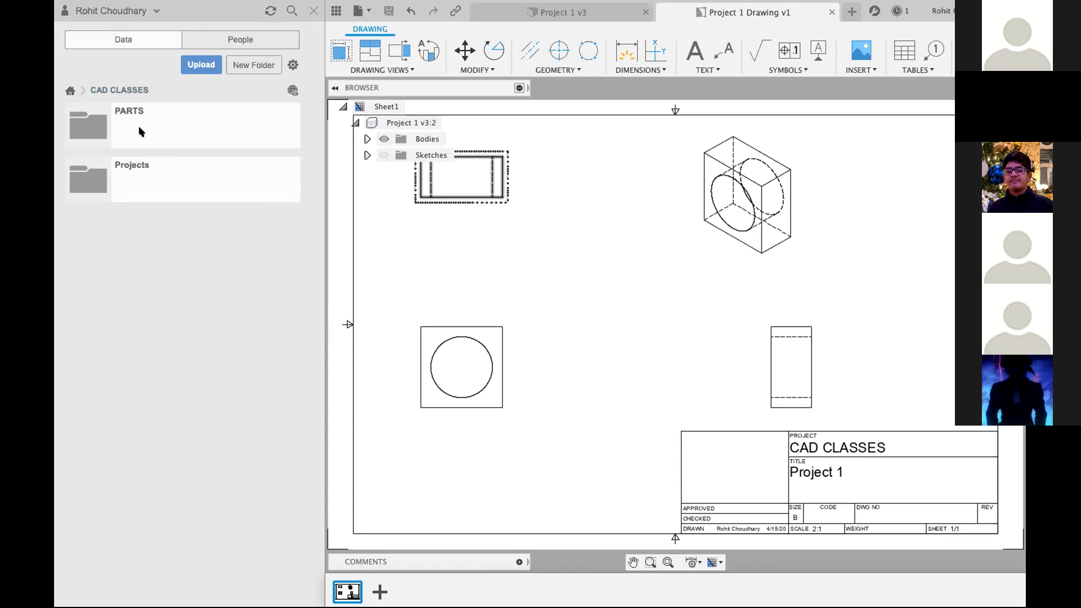
click(137, 186)
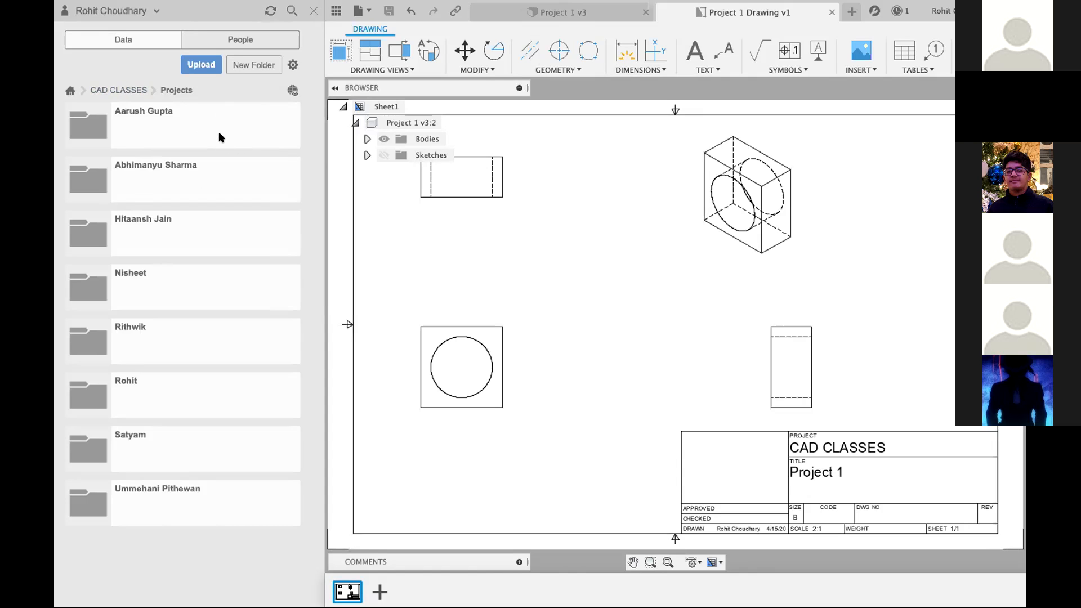
Open Project 3 Drawing from the fifth student folder in Projects and examine the arrangement of its views.
click(134, 330)
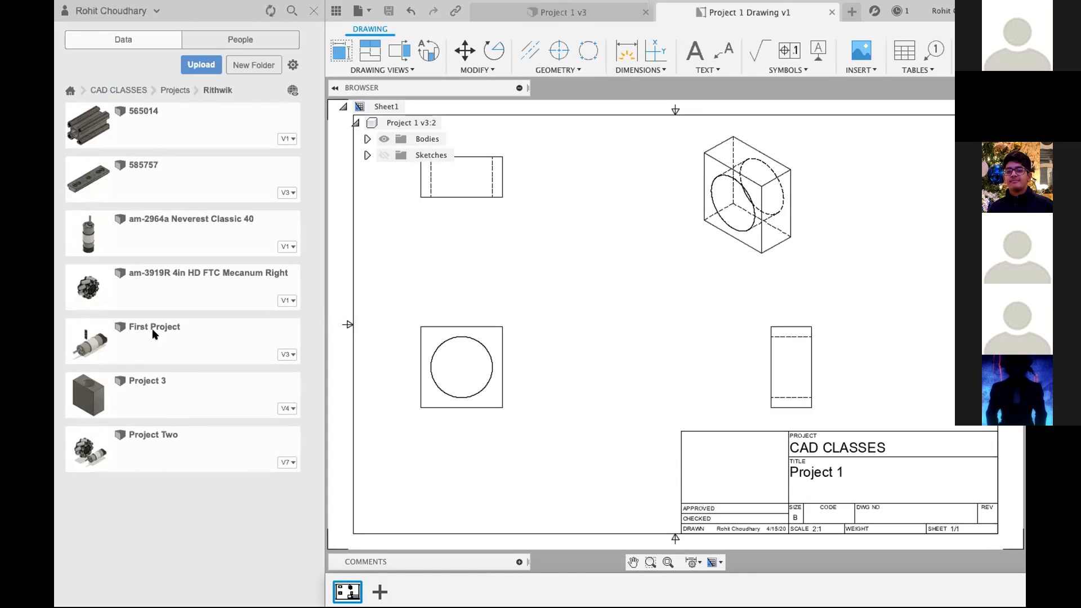
scroll(196, 349, down, 1)
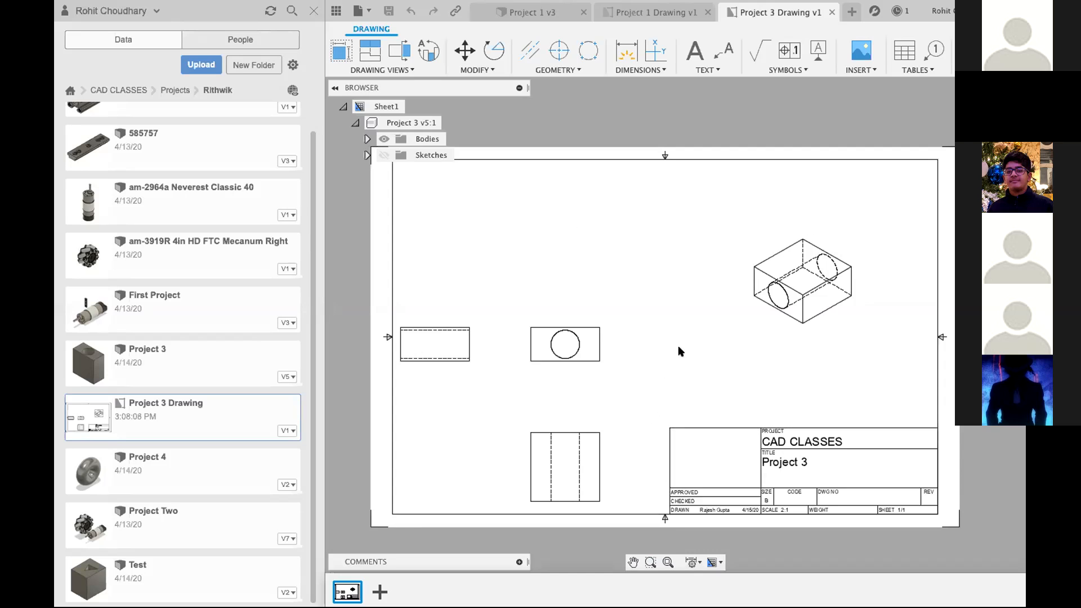
scroll(874, 196, down, 3)
scroll(874, 196, up, 3)
scroll(875, 196, right, 2)
scroll(875, 196, left, 3)
scroll(874, 196, down, 2)
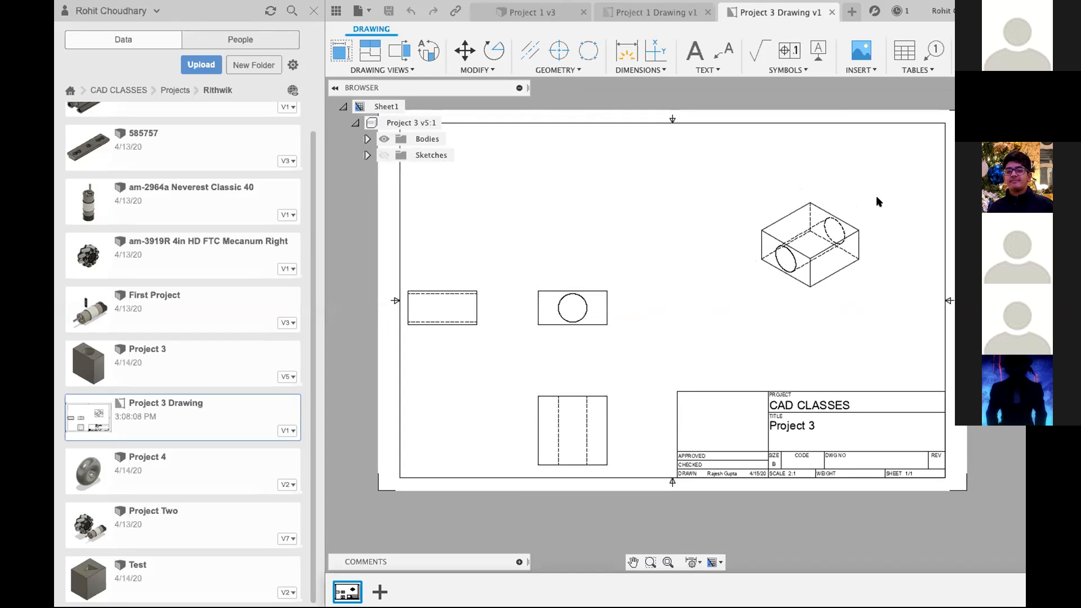
Return to the Project 1 drawing and move its isometric view horizontally toward the sheet's right edge.
click(608, 15)
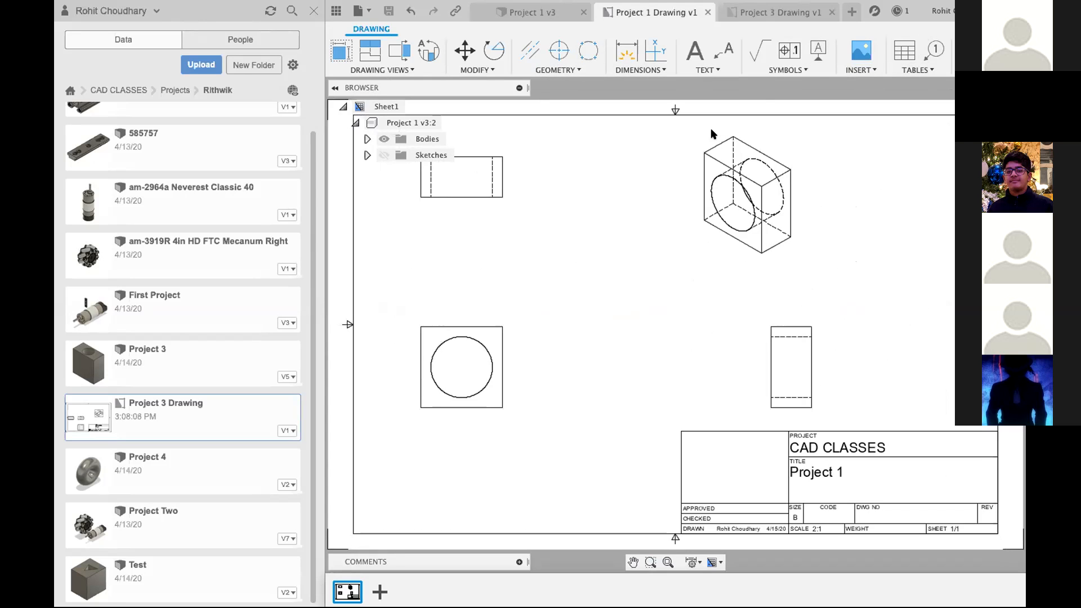
click(738, 169)
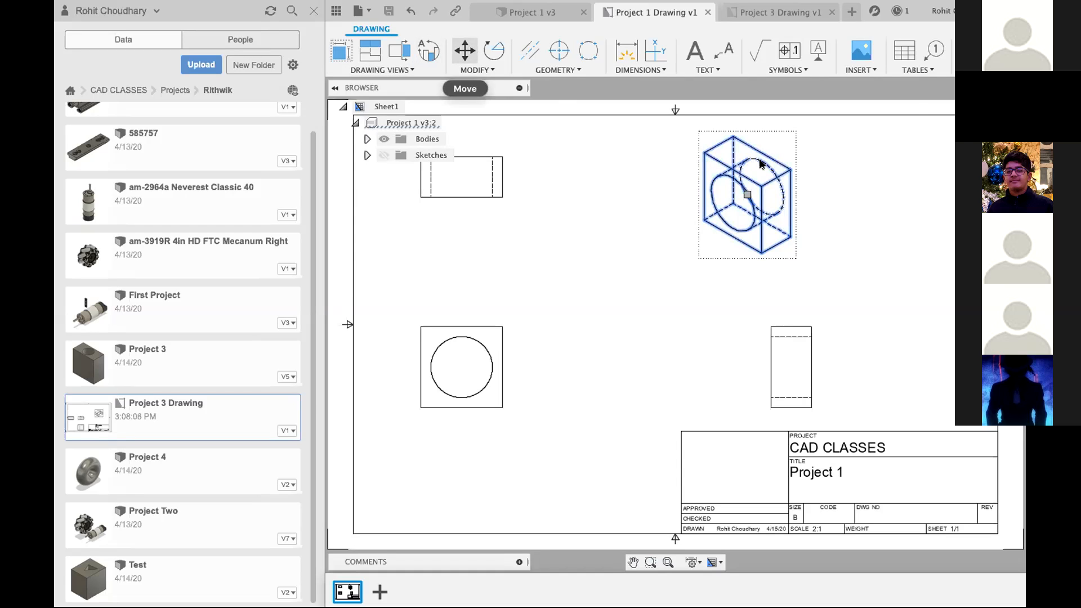
click(762, 186)
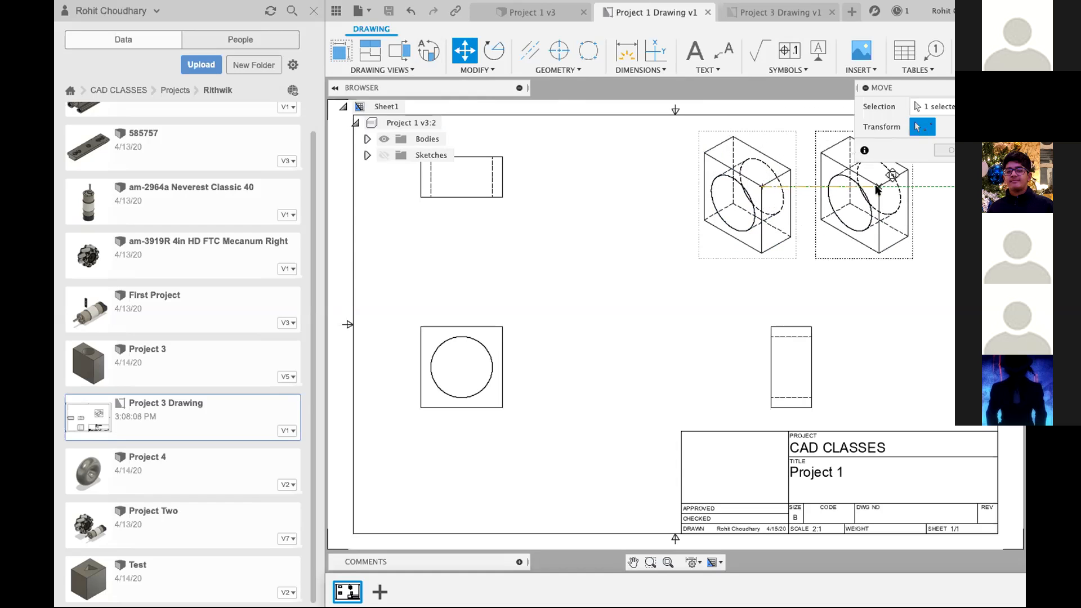
click(872, 185)
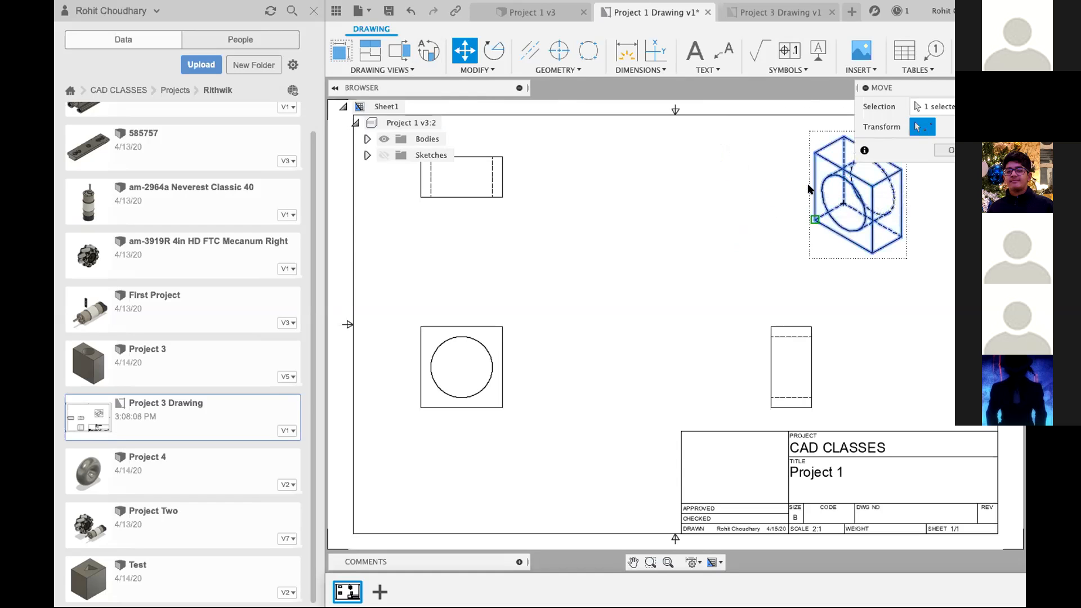
click(843, 203)
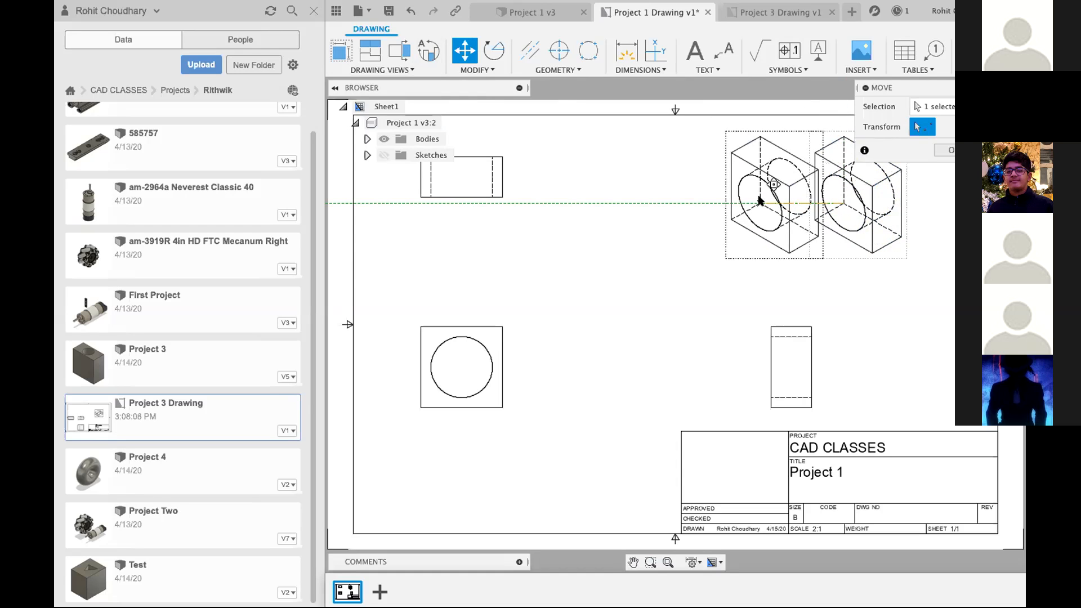
key(Escape)
click(823, 194)
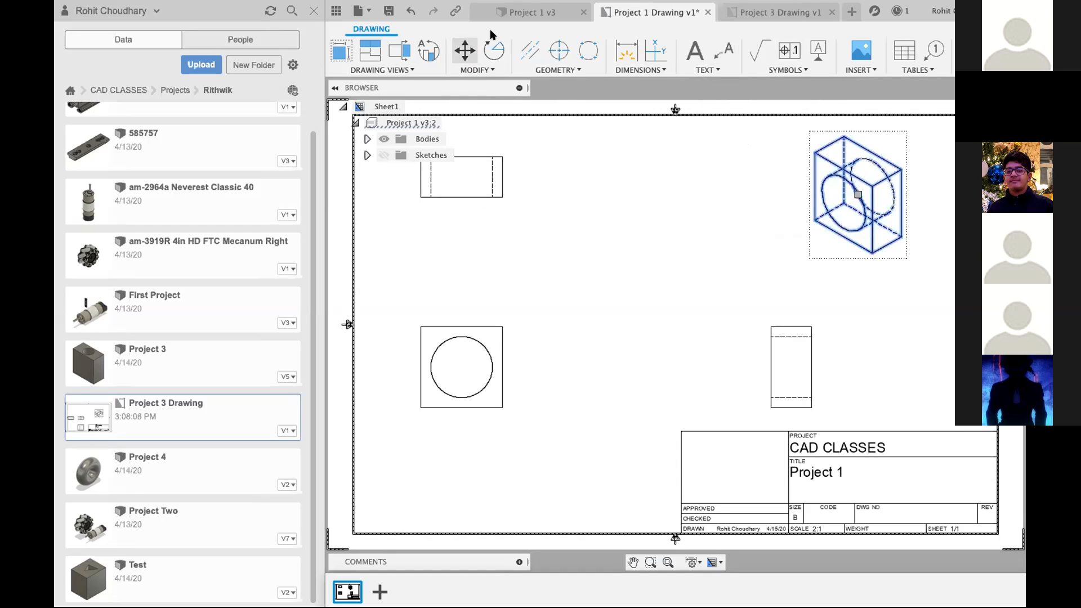
Close the Project 3 drawing and open Day 3 - Drawing 1 from the first student folder in Projects.
click(815, 14)
click(832, 12)
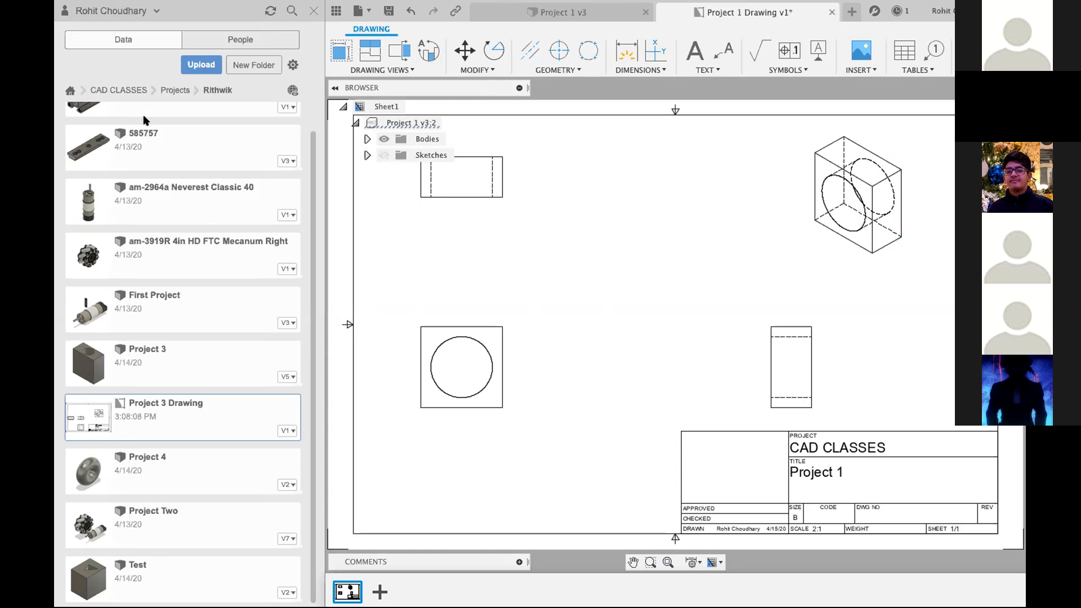
click(113, 90)
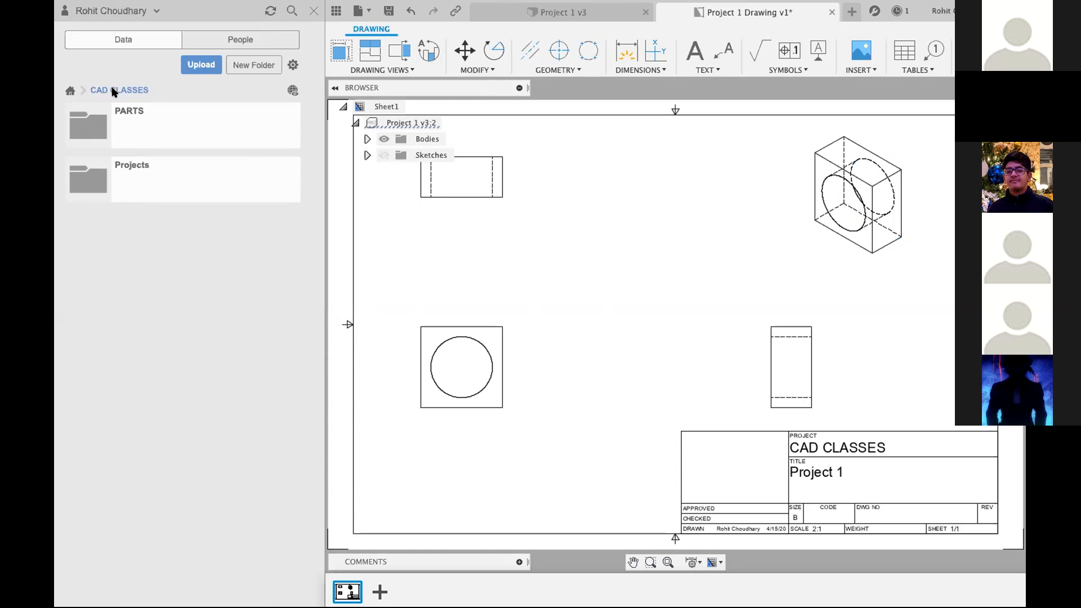
click(158, 195)
click(160, 127)
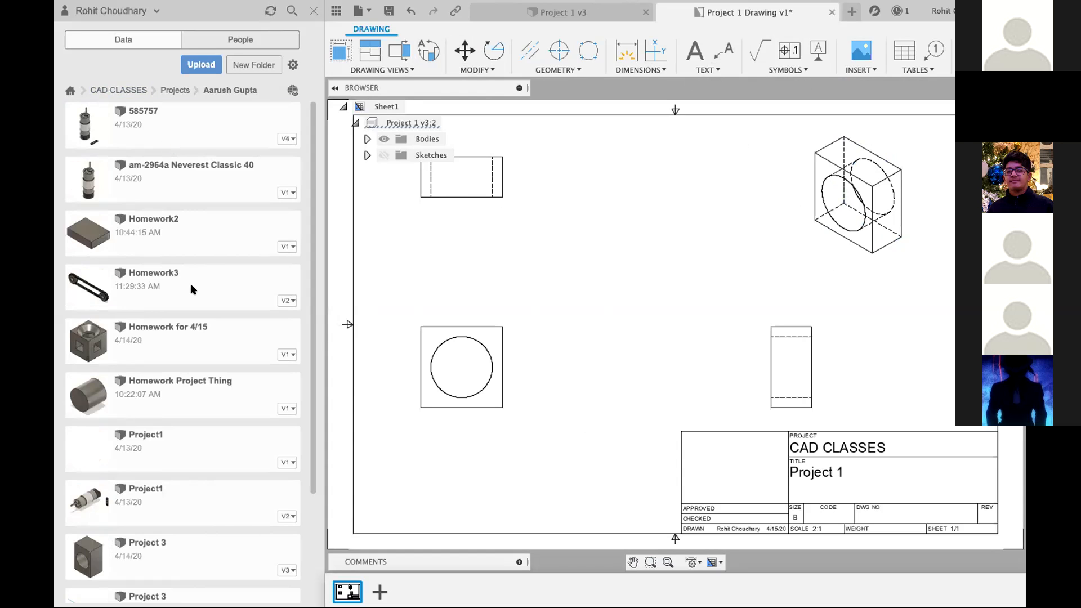
scroll(191, 289, down, 3)
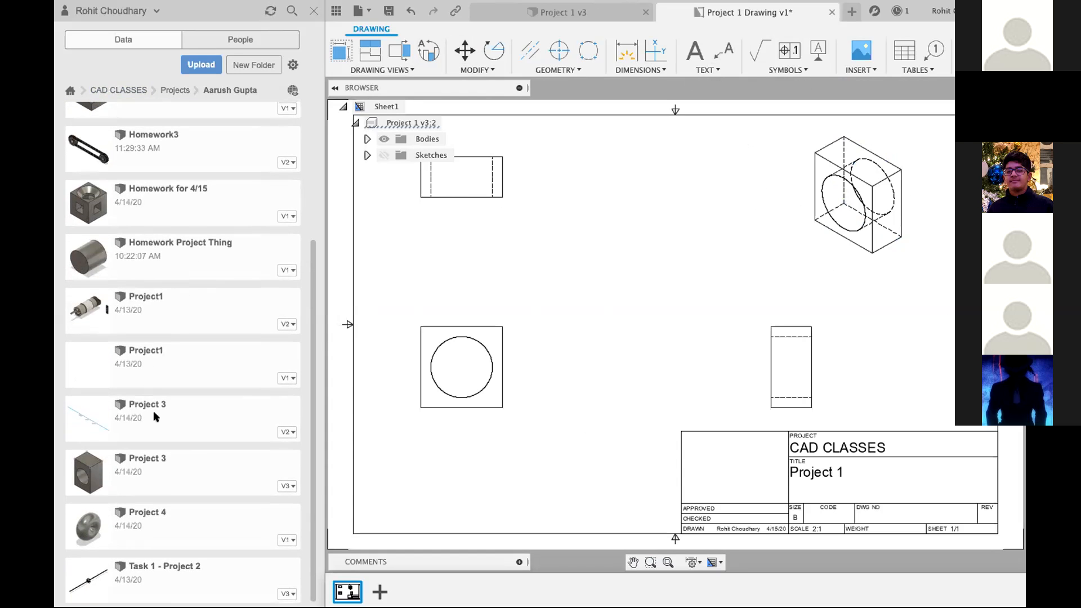
scroll(173, 437, up, 1)
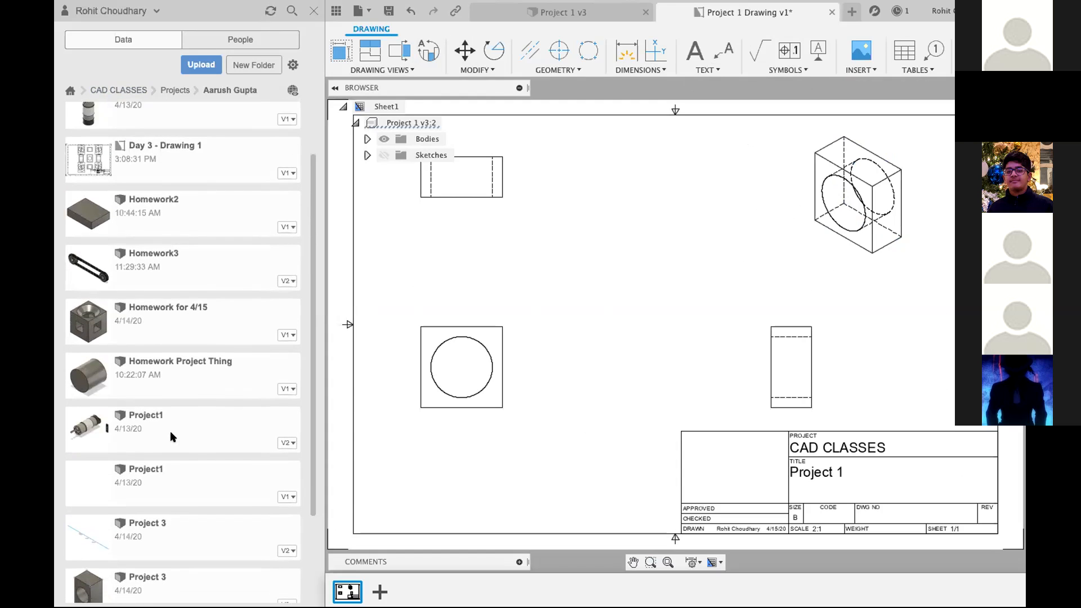
double_click(146, 146)
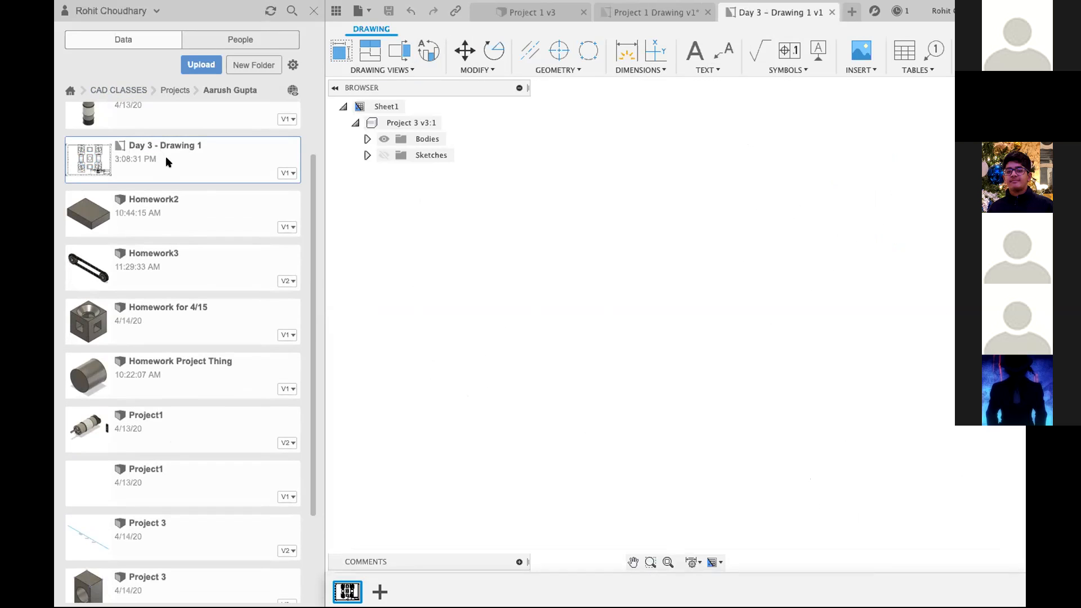
Examine the base view and the surrounding orthographic and isometric views in Day 3 - Drawing 1.
scroll(424, 206, up, 3)
scroll(425, 206, down, 3)
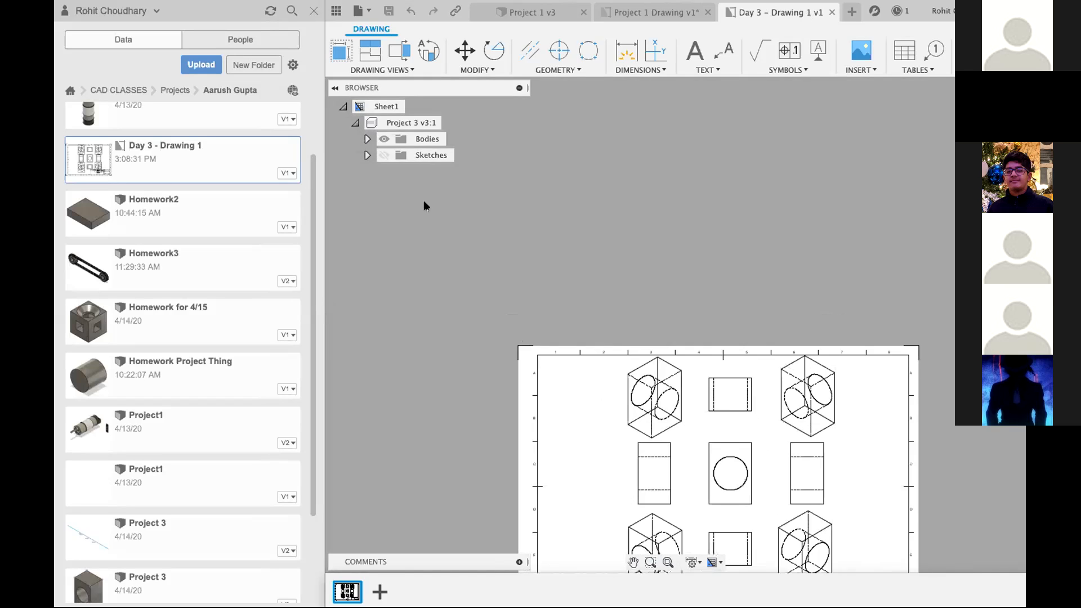
scroll(494, 212, up, 2)
scroll(623, 227, down, 5)
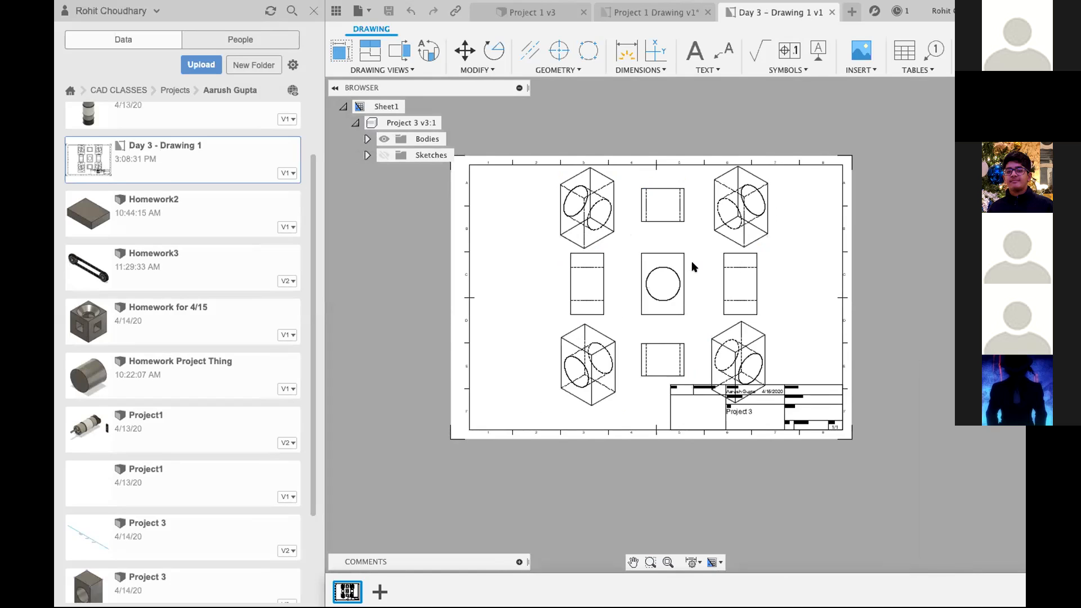
click(629, 13)
scroll(922, 338, up, 1)
scroll(921, 337, right, 1)
scroll(921, 337, right, 2)
scroll(921, 336, up, 2)
scroll(920, 337, left, 2)
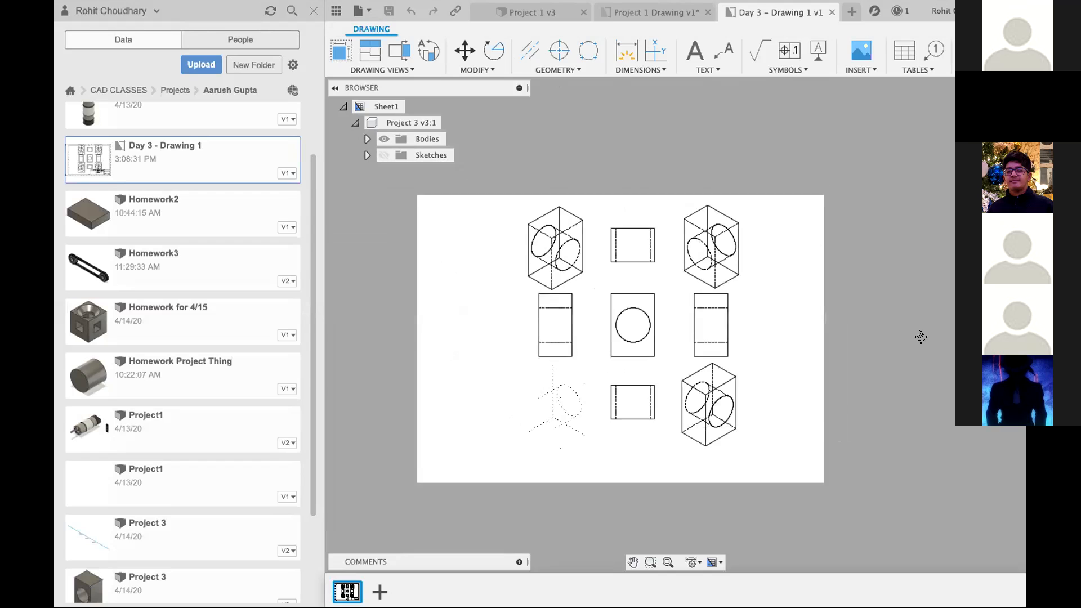
scroll(921, 337, down, 2)
scroll(921, 337, up, 1)
scroll(924, 341, right, 1)
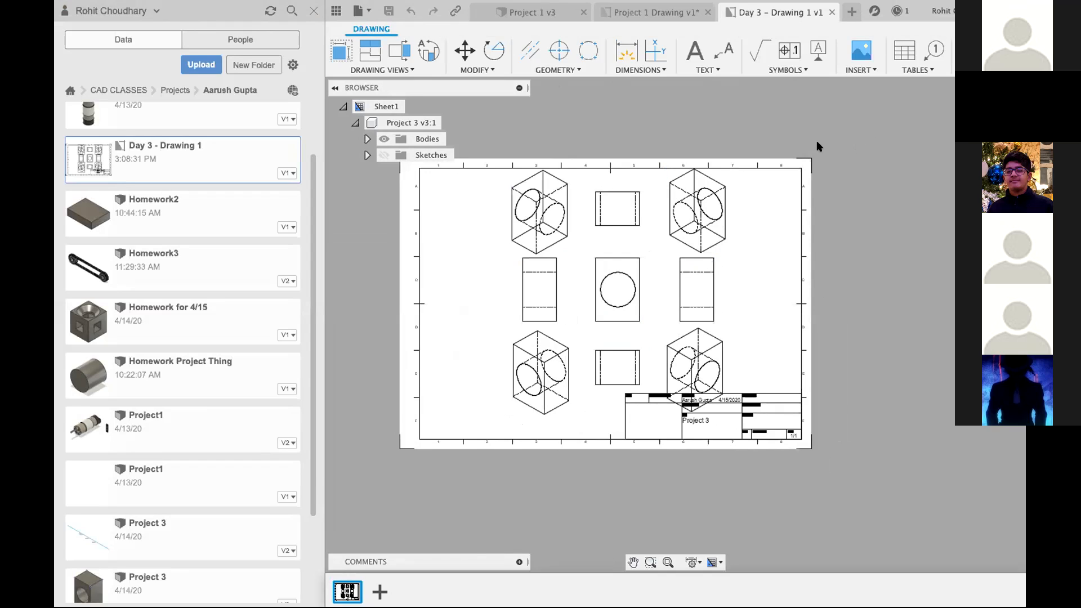
Open Untitled Drawing from the fourth student folder in Projects, and close both student drawings to return to the Project 1 drawing.
click(167, 91)
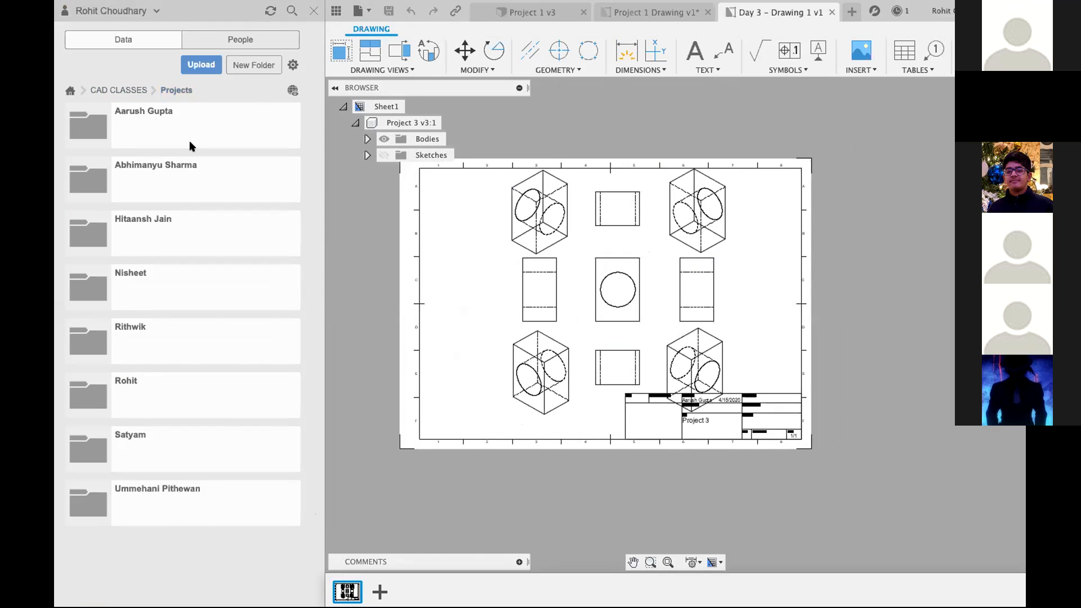
click(138, 288)
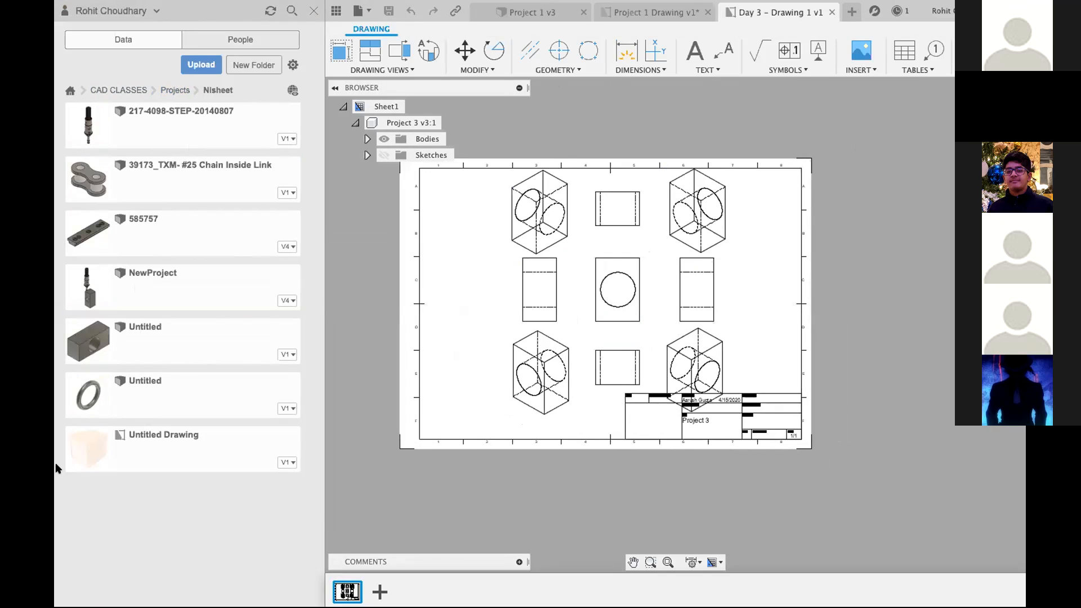
click(209, 461)
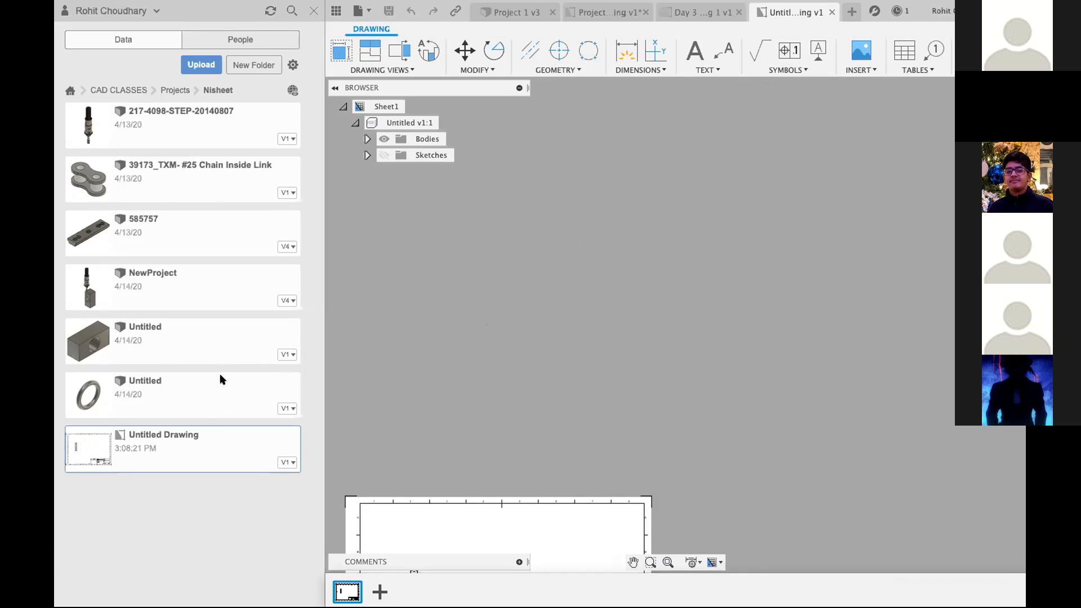
double_click(199, 433)
click(832, 12)
click(832, 12)
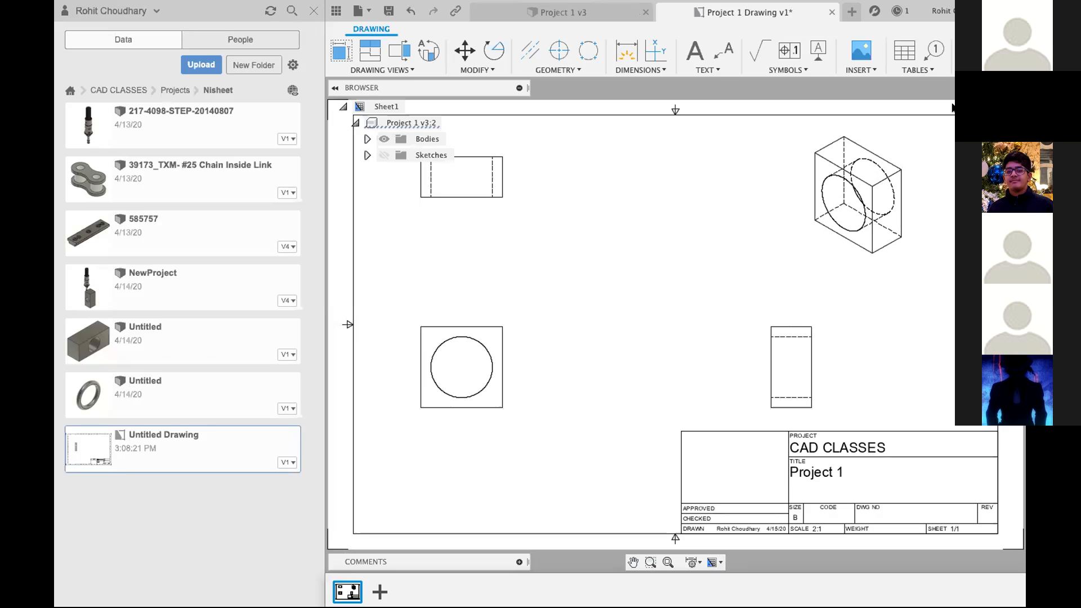
Undo the isometric view's move and the projected views, keeping only the square base view on the sheet.
click(900, 226)
key(Escape)
key(super+z)
click(412, 11)
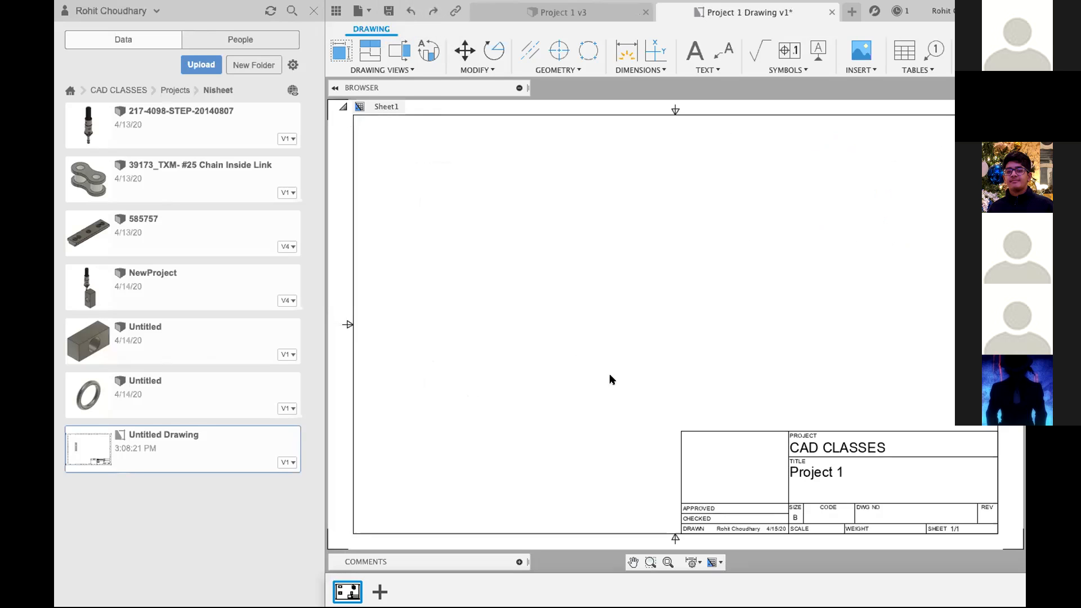
click(433, 12)
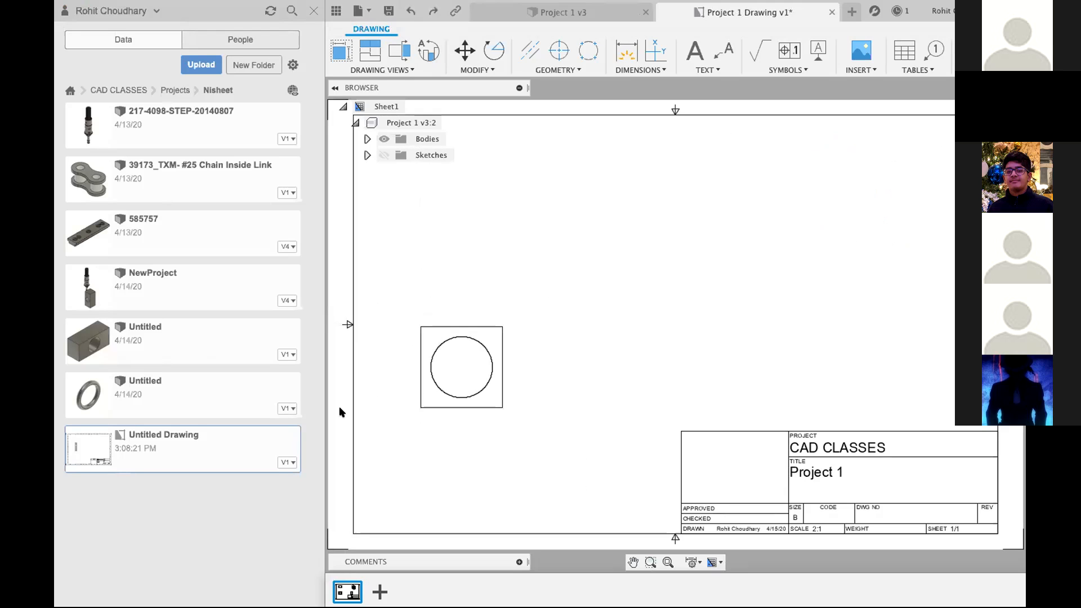
Project orthographic views above and to the right of the base view, plus an isometric view in the sheet's upper-right area.
click(371, 56)
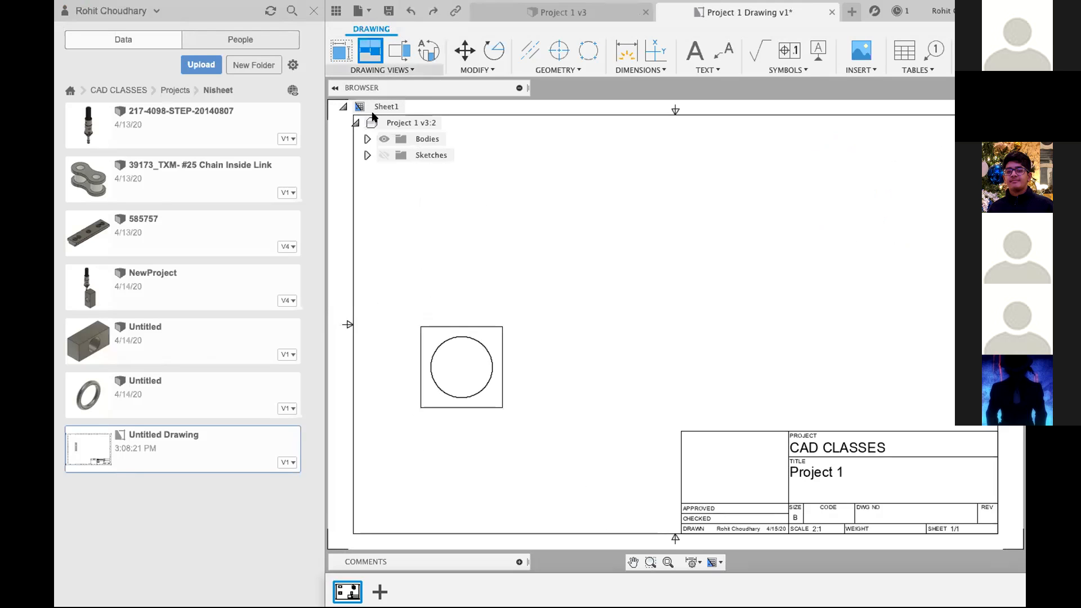
click(474, 339)
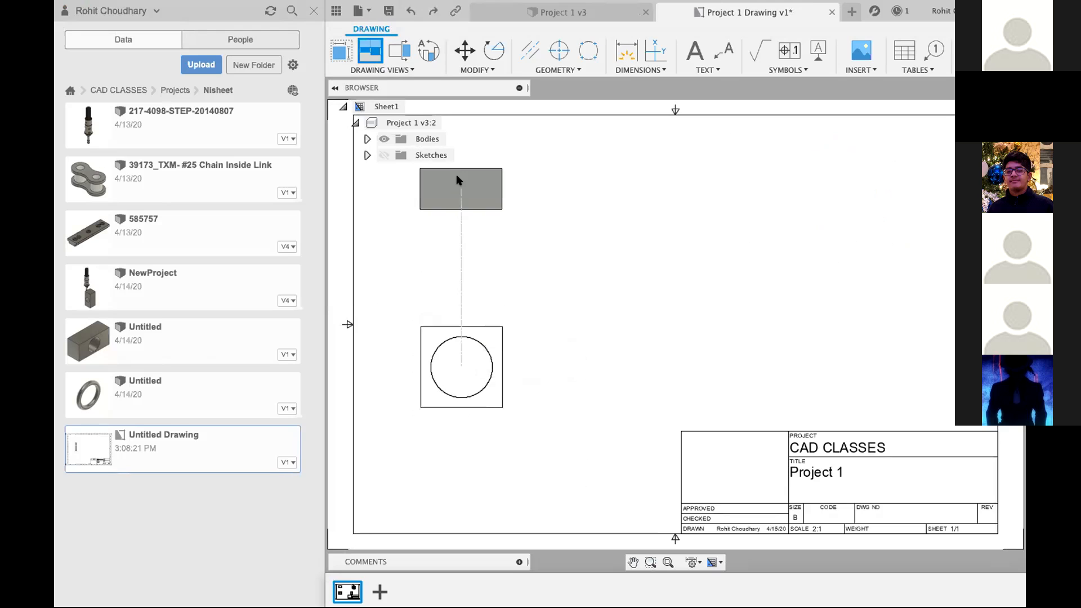
click(461, 179)
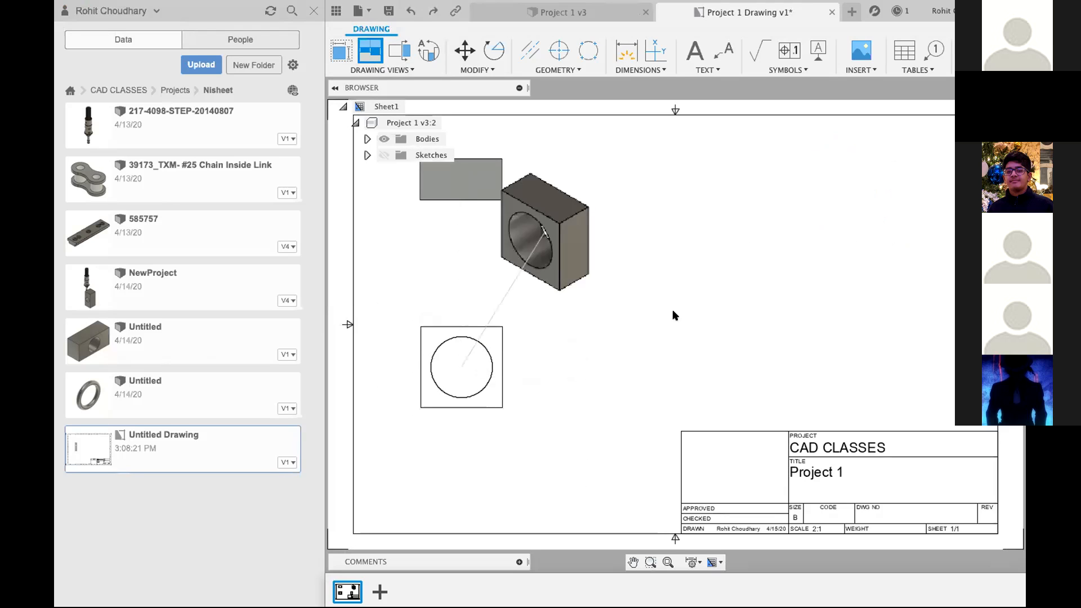
click(758, 345)
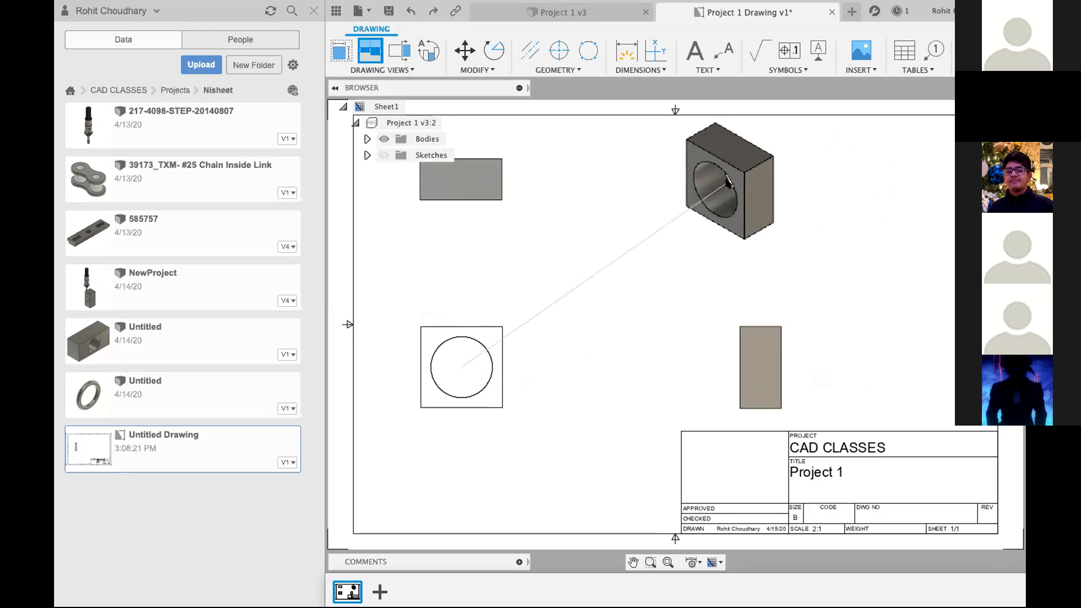
click(730, 180)
key(Return)
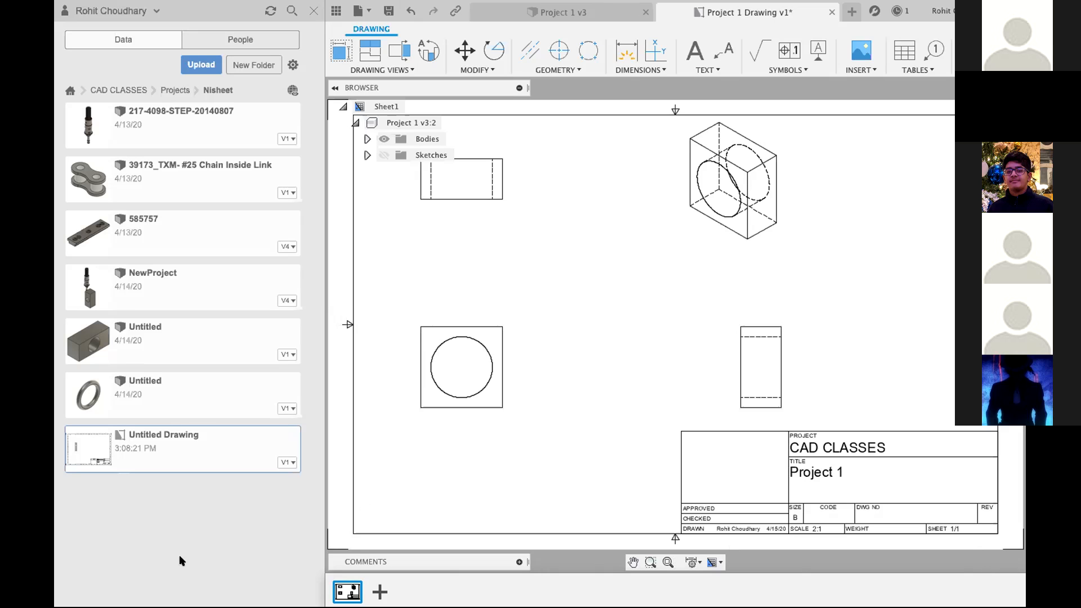
Close the Project 1 drawing, saving its changes.
click(545, 6)
click(721, 9)
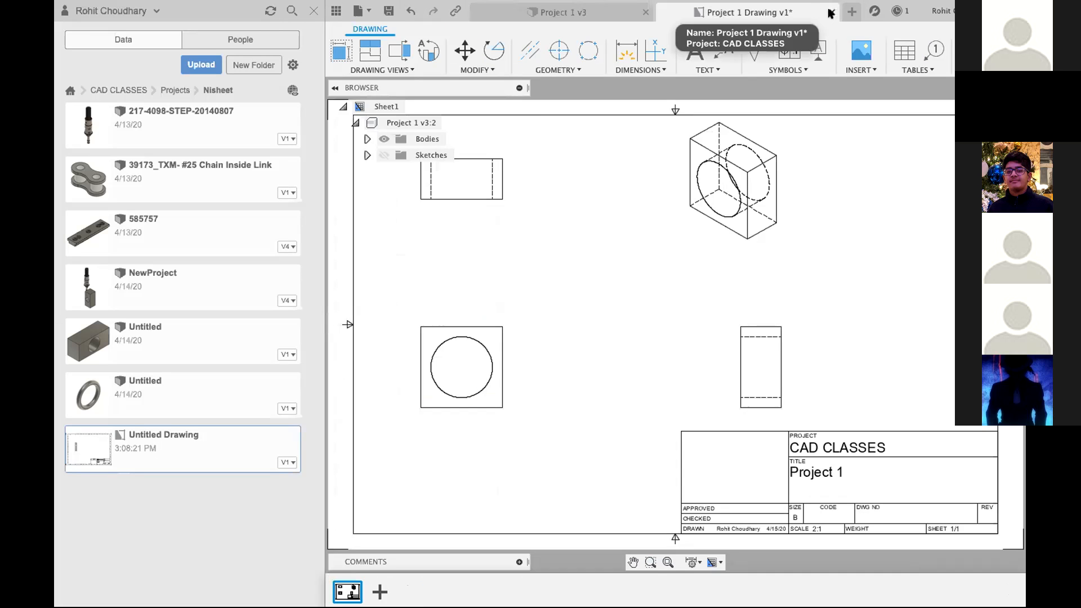
click(830, 12)
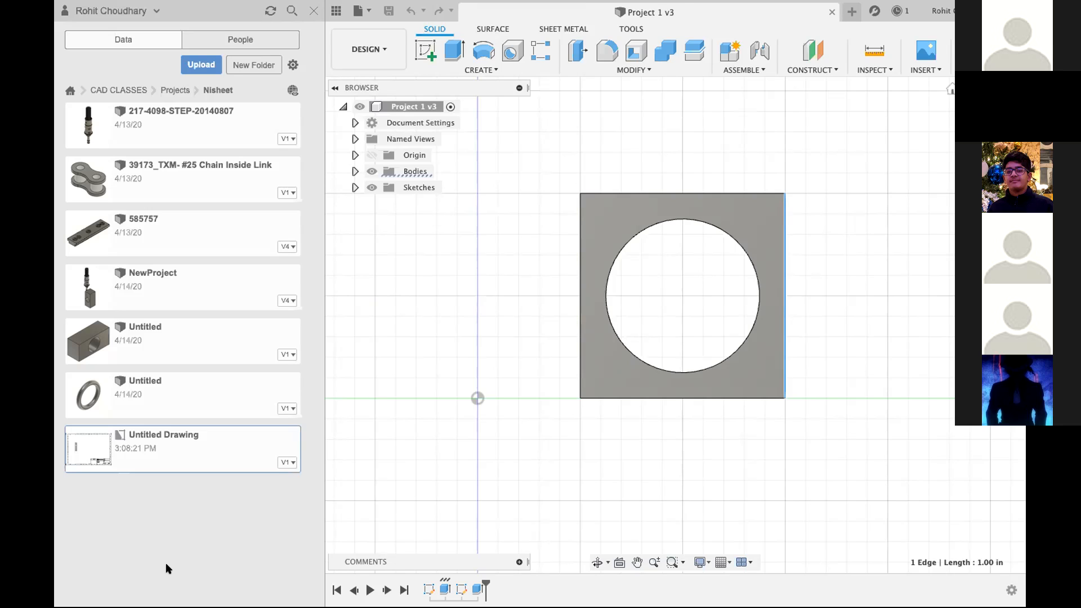
Browse to the Projects subfolder that holds Project 1 Drawing to check the saved file.
mouse_move(685, 5)
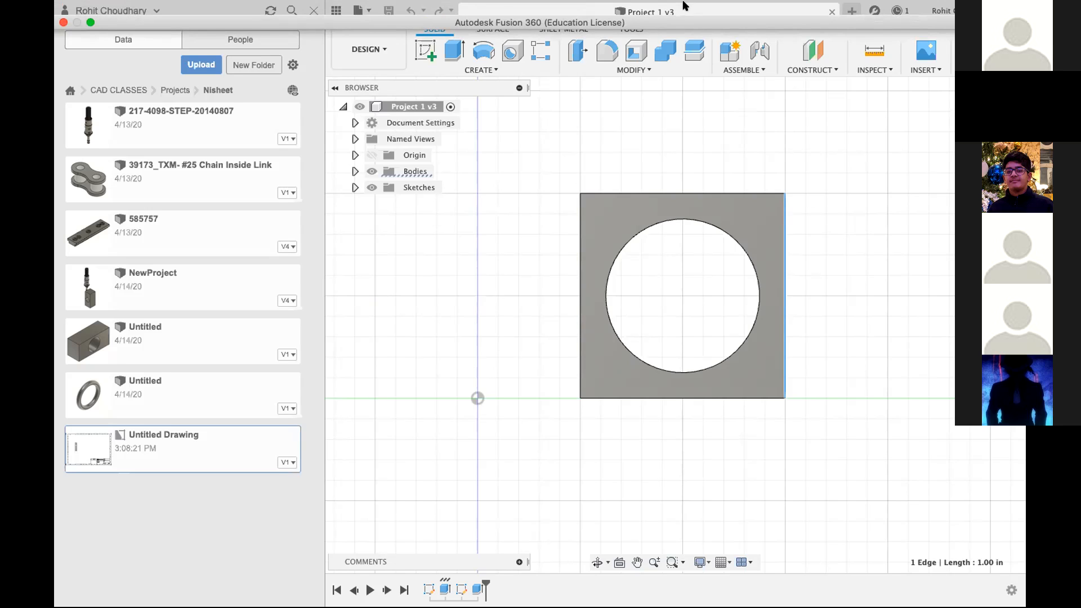
click(169, 90)
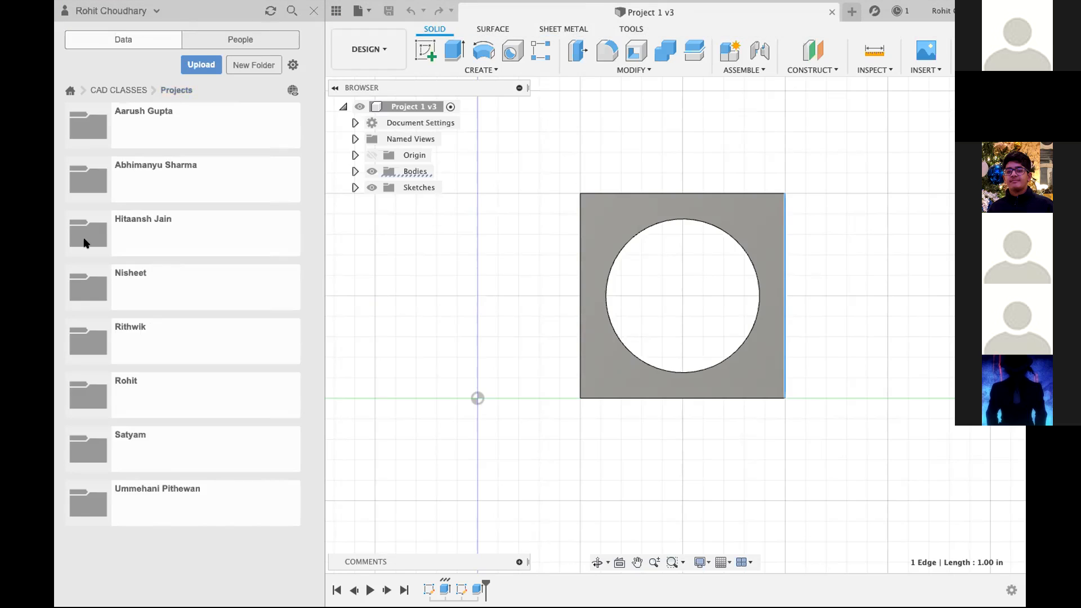
click(163, 395)
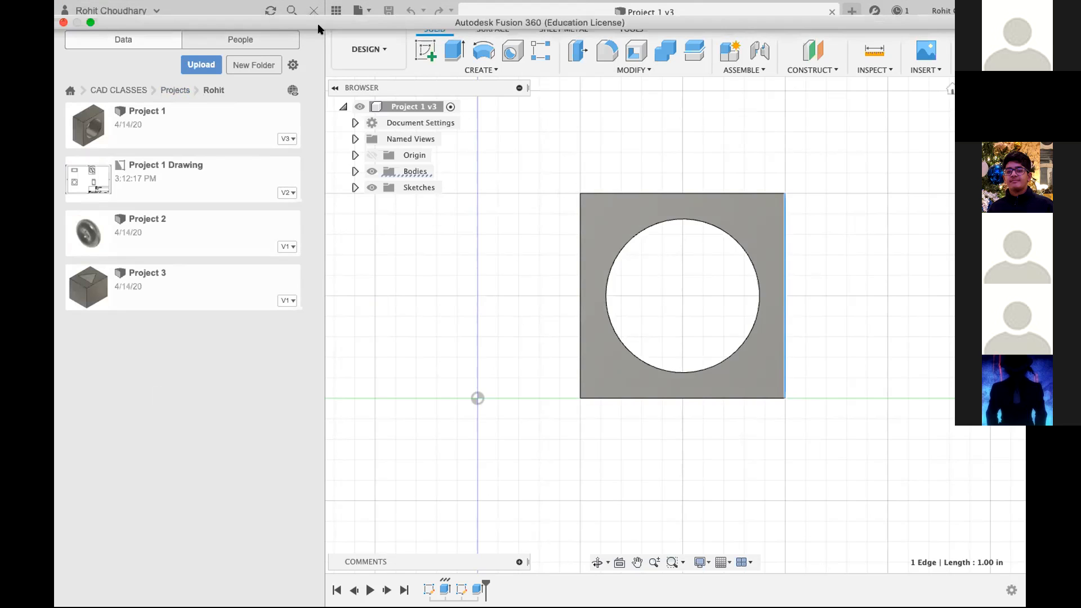
Create a new drawing from the Project 1 design, with the full assembly, ASME standard, inch units and a B-size sheet.
click(354, 12)
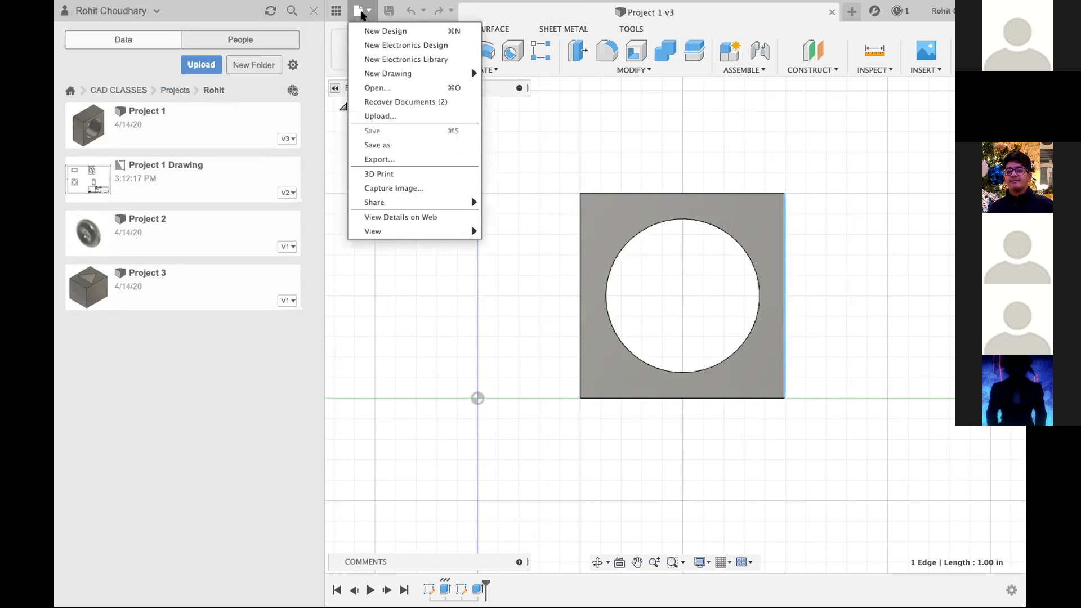
mouse_move(397, 80)
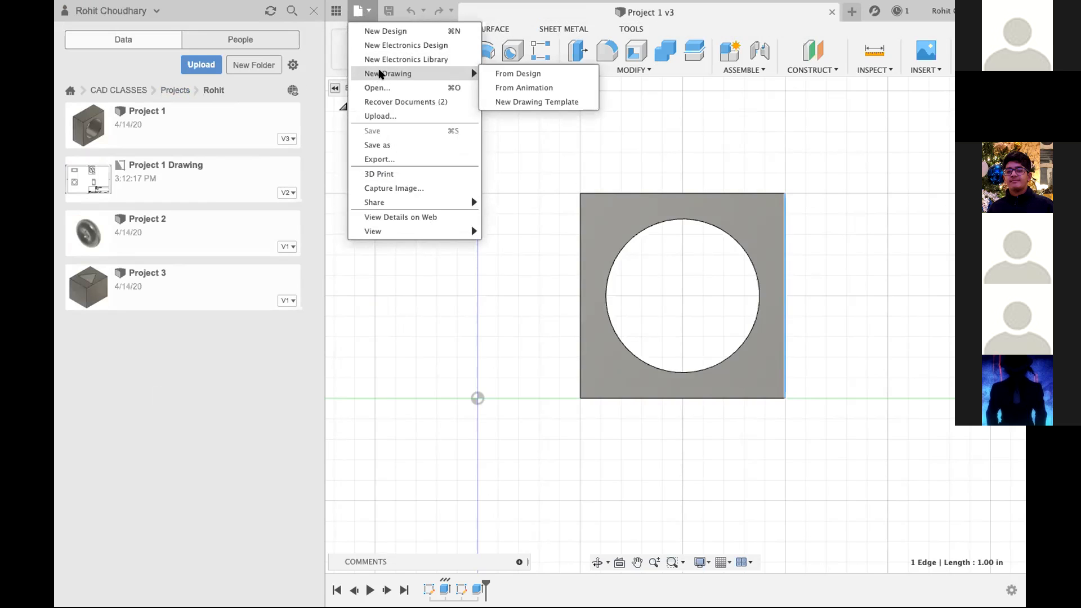
click(493, 77)
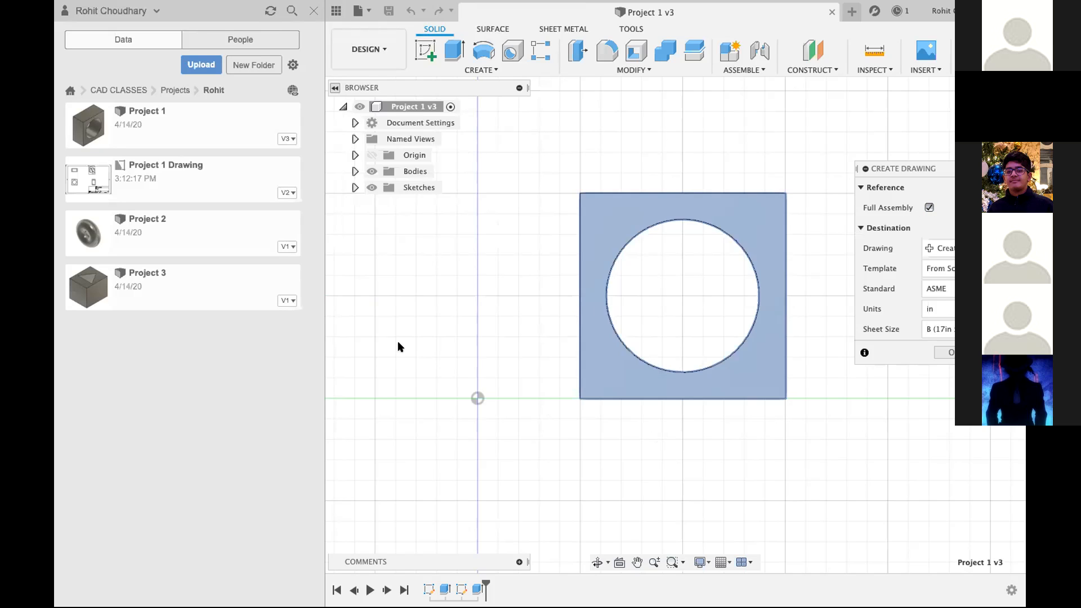
click(930, 207)
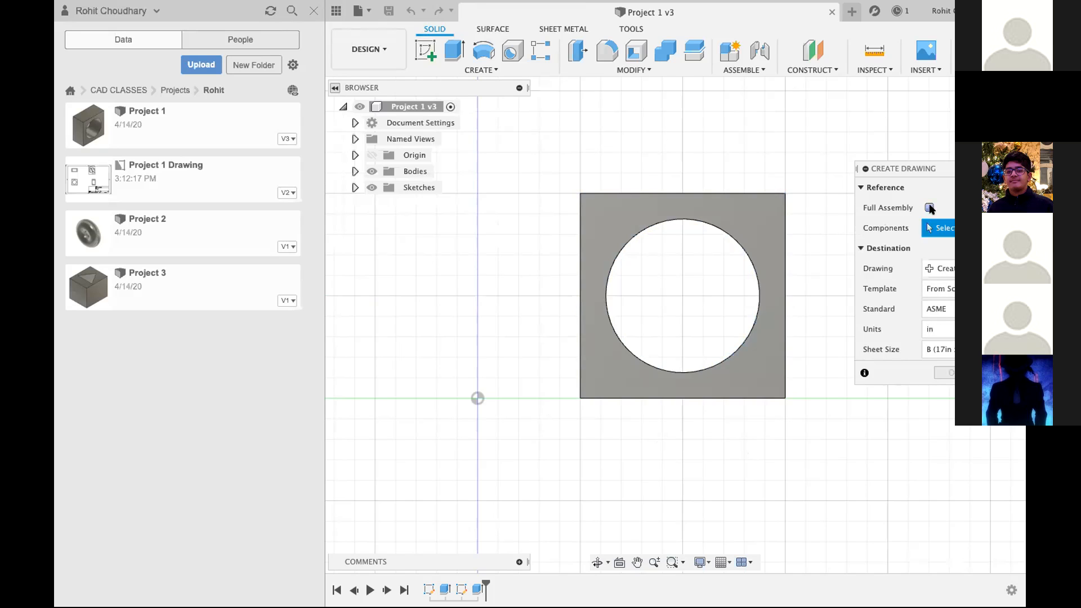
click(760, 201)
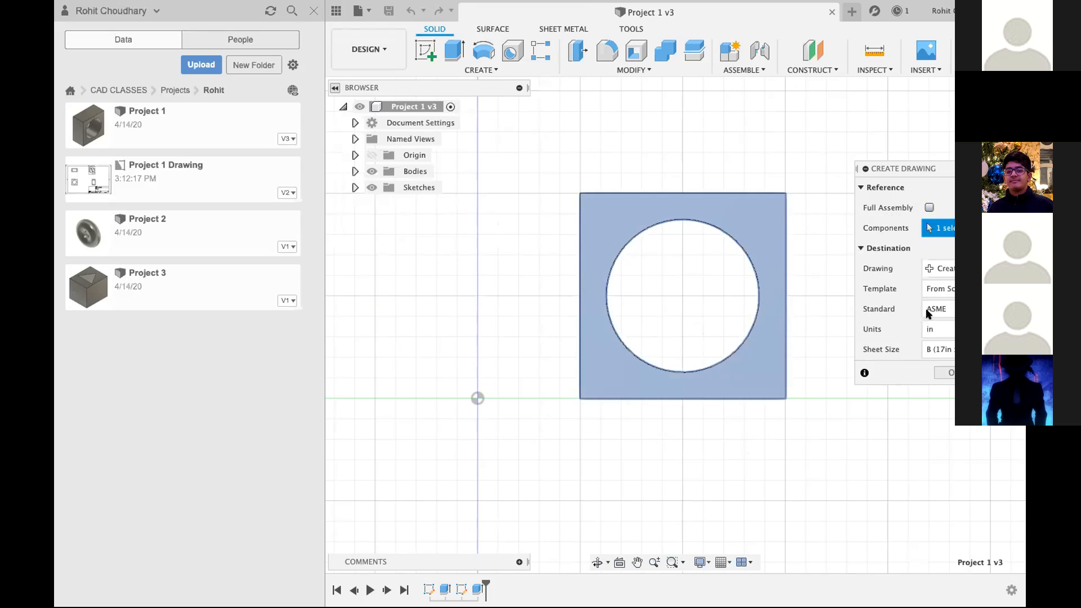
click(929, 207)
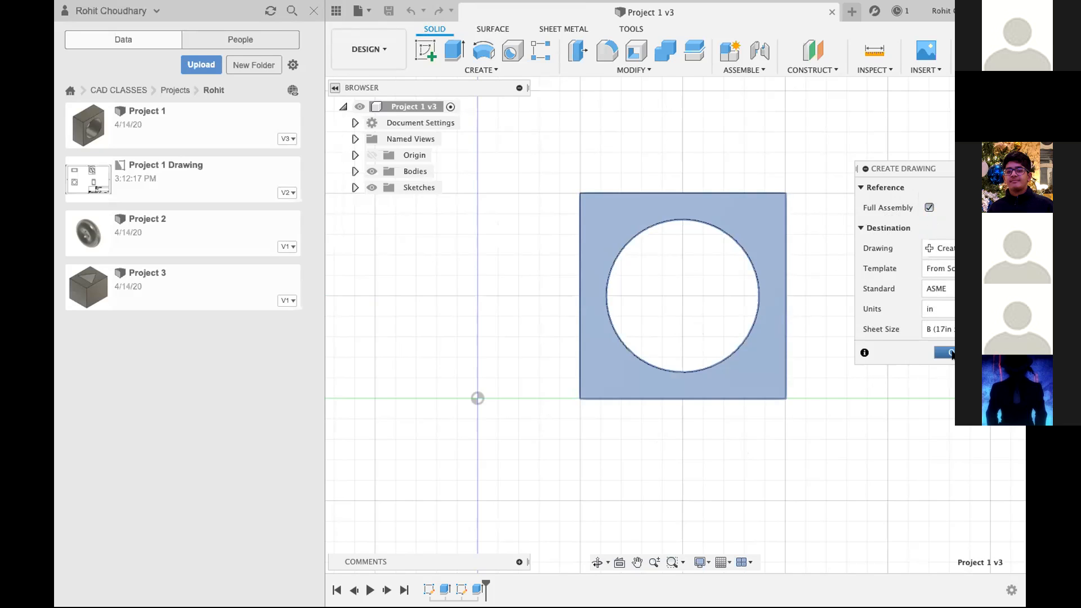
click(932, 351)
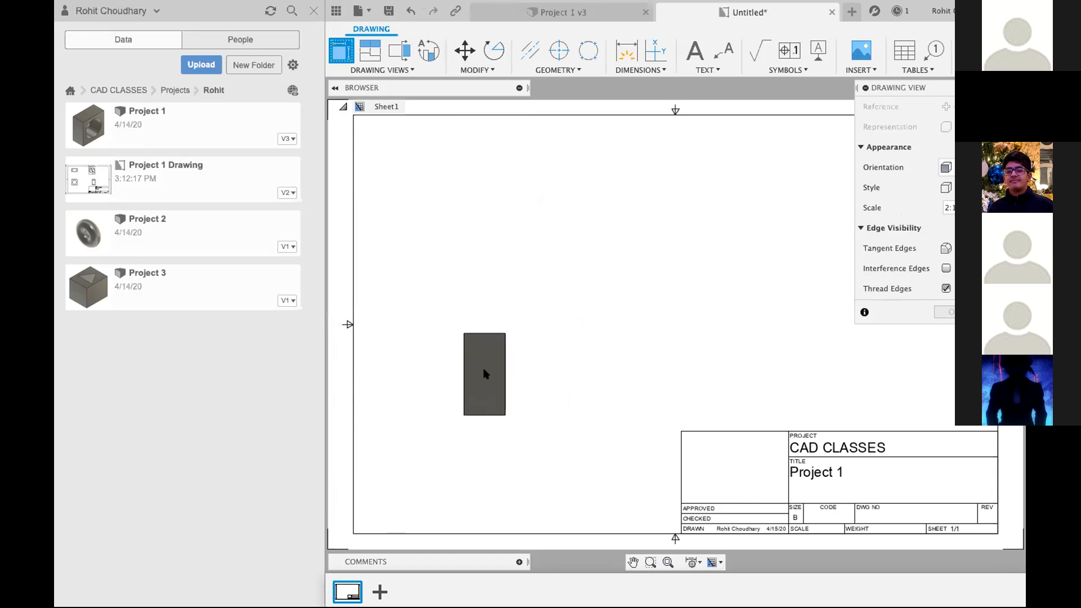
Place a 2:1 base view in the sheet's lower-left area, oriented to show the square face with the round hole.
click(946, 167)
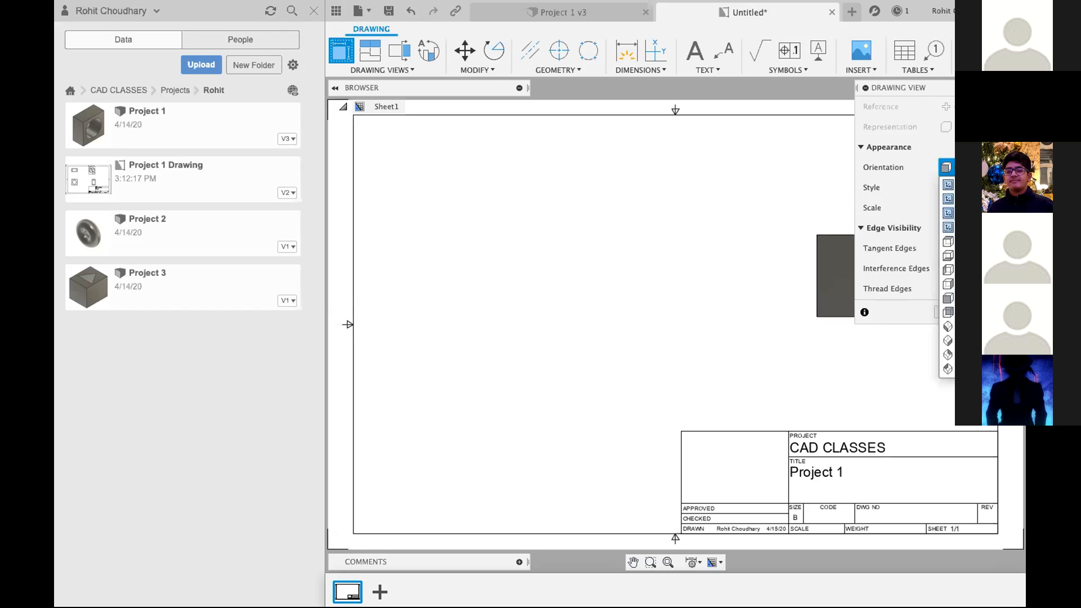
click(948, 185)
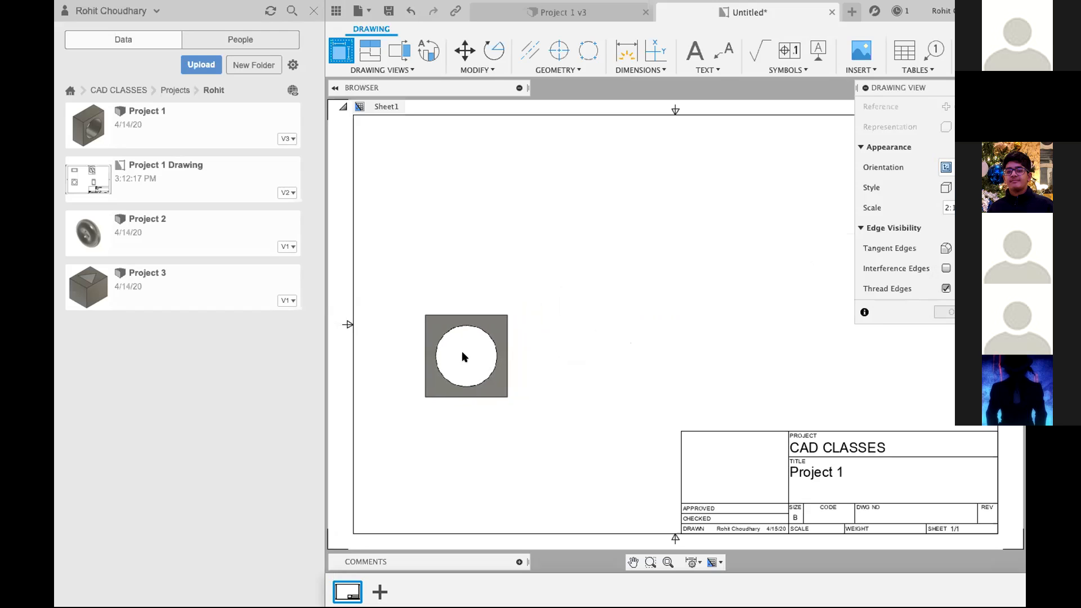
click(465, 355)
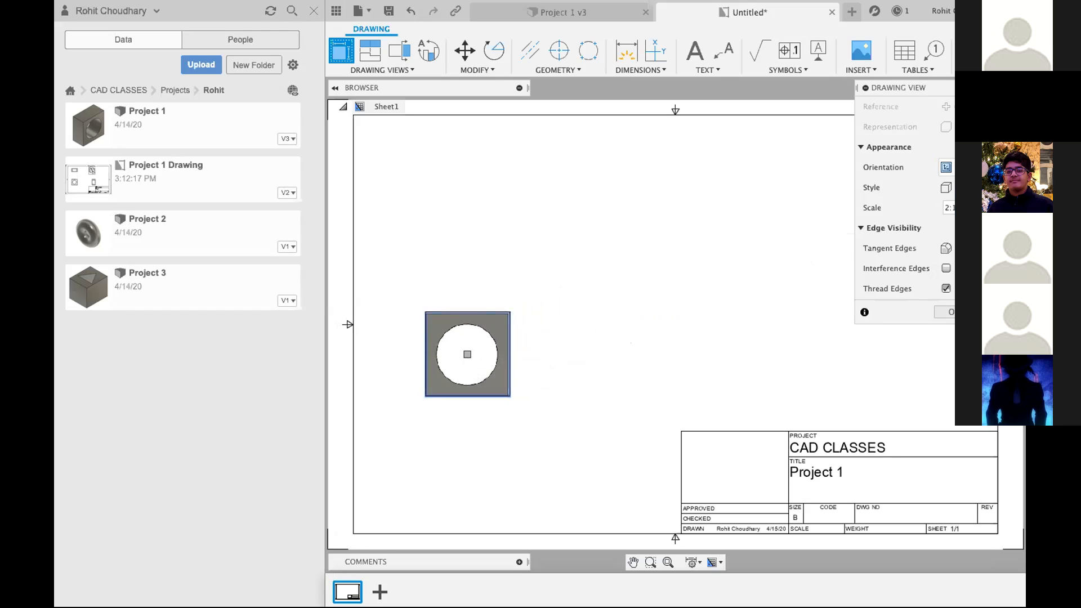
click(950, 312)
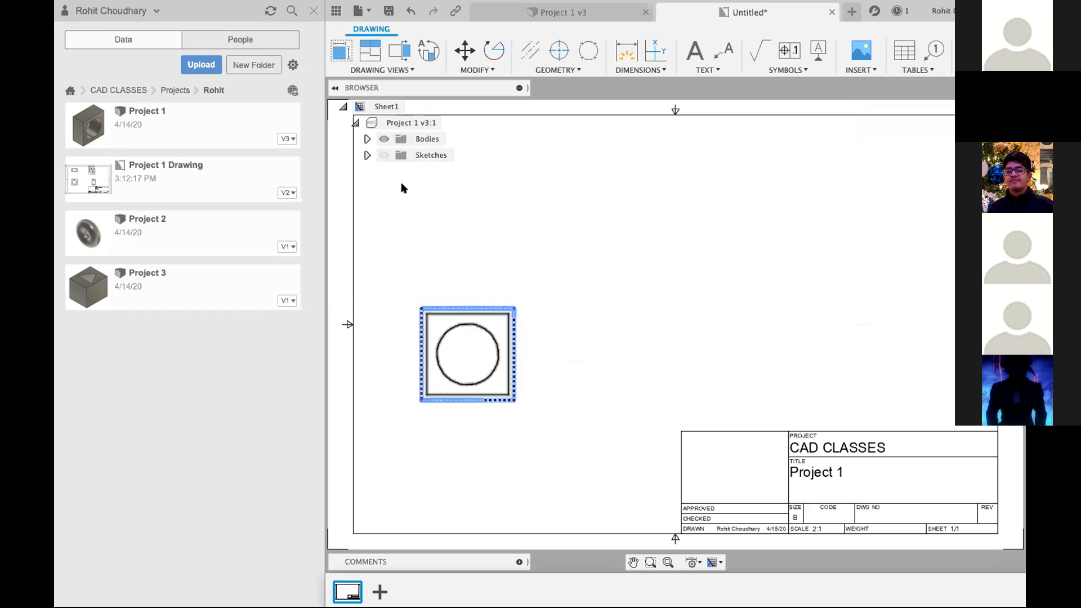
Project orthographic views above and to the right of the base view, plus an isometric view diagonally up and to its right.
click(371, 53)
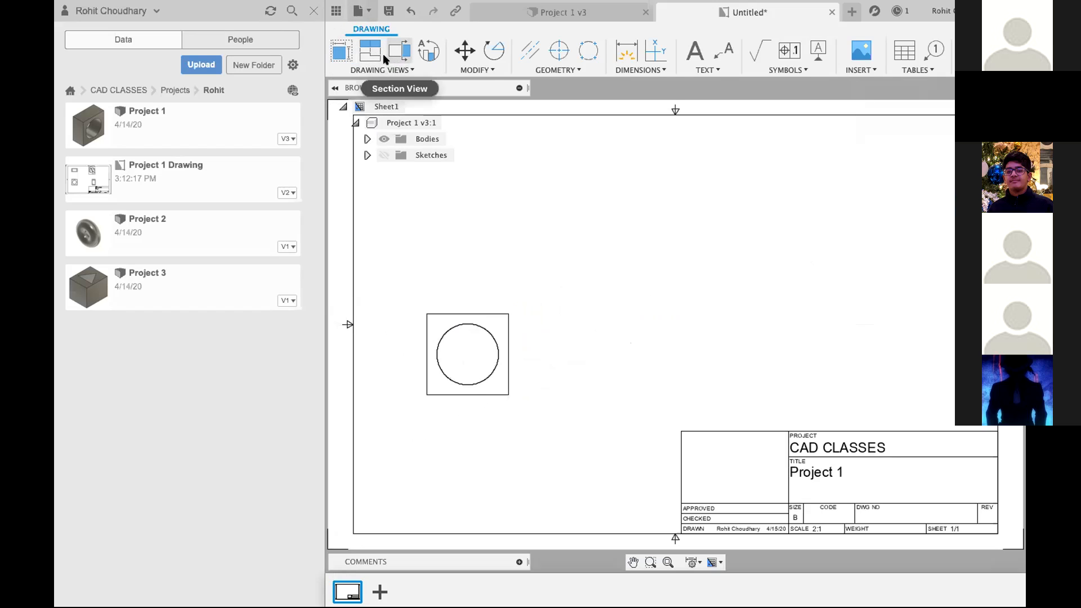
click(369, 50)
click(494, 319)
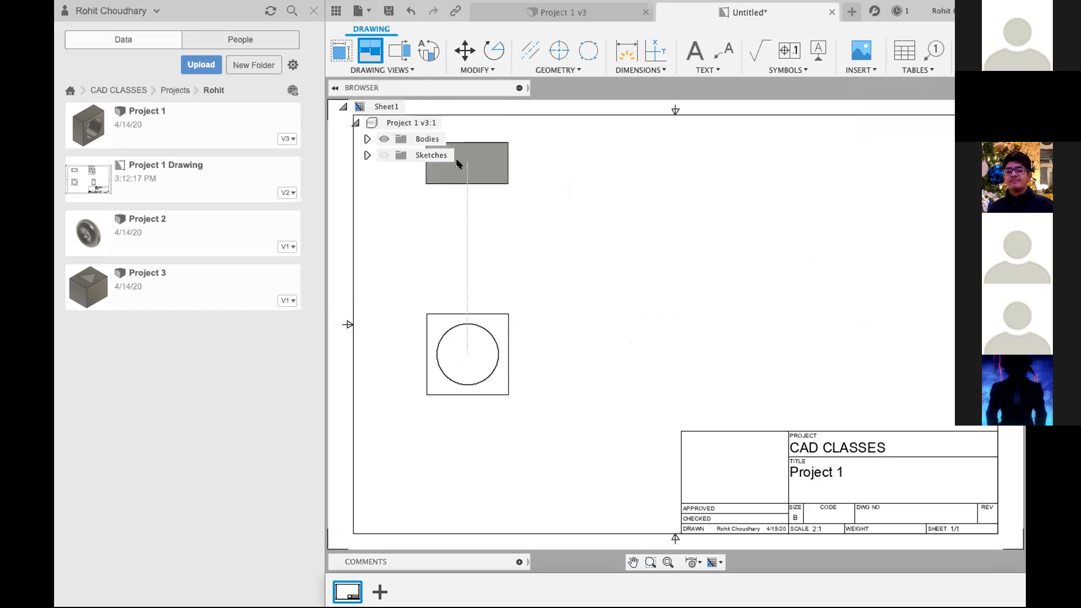
click(459, 215)
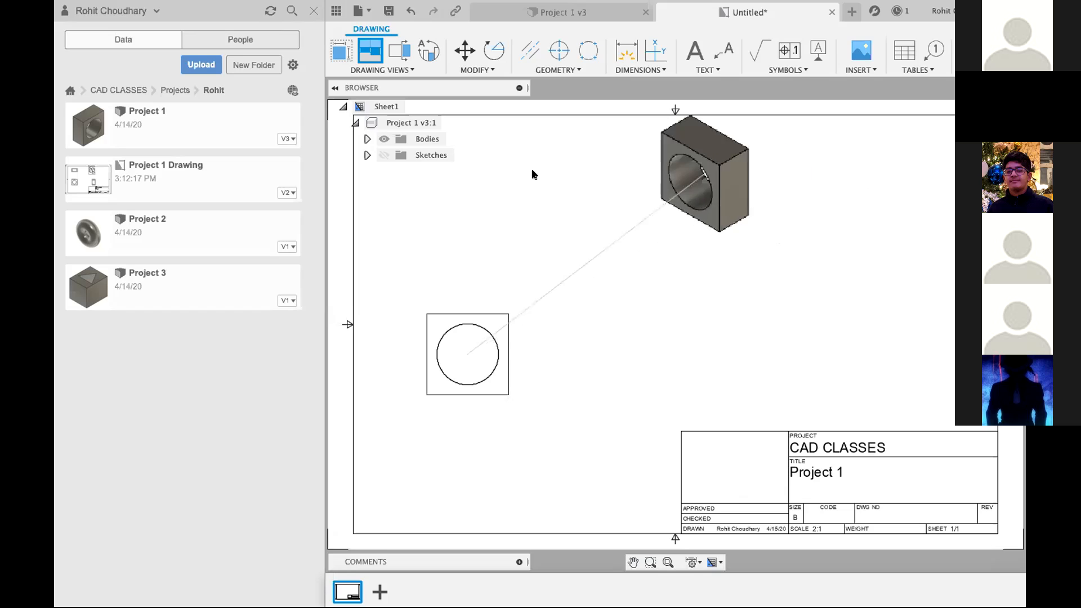
click(474, 171)
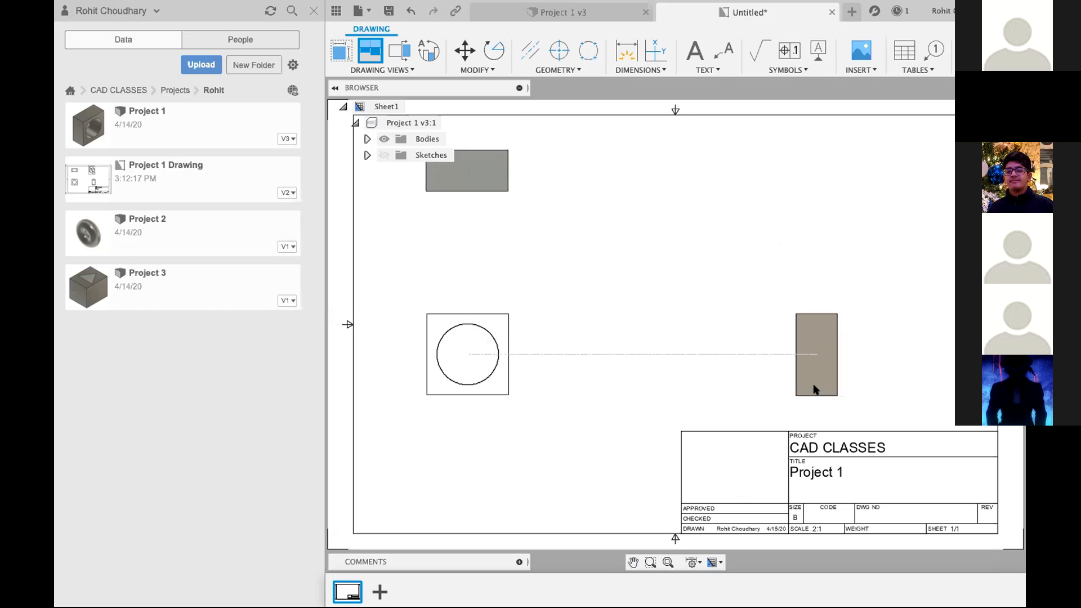
click(763, 373)
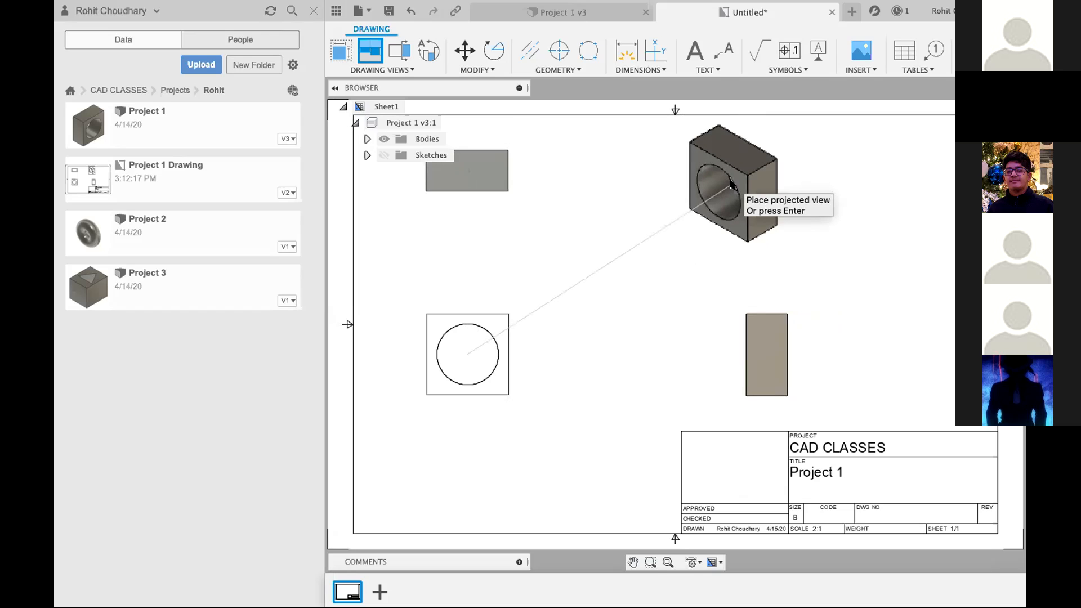
click(731, 185)
key(Return)
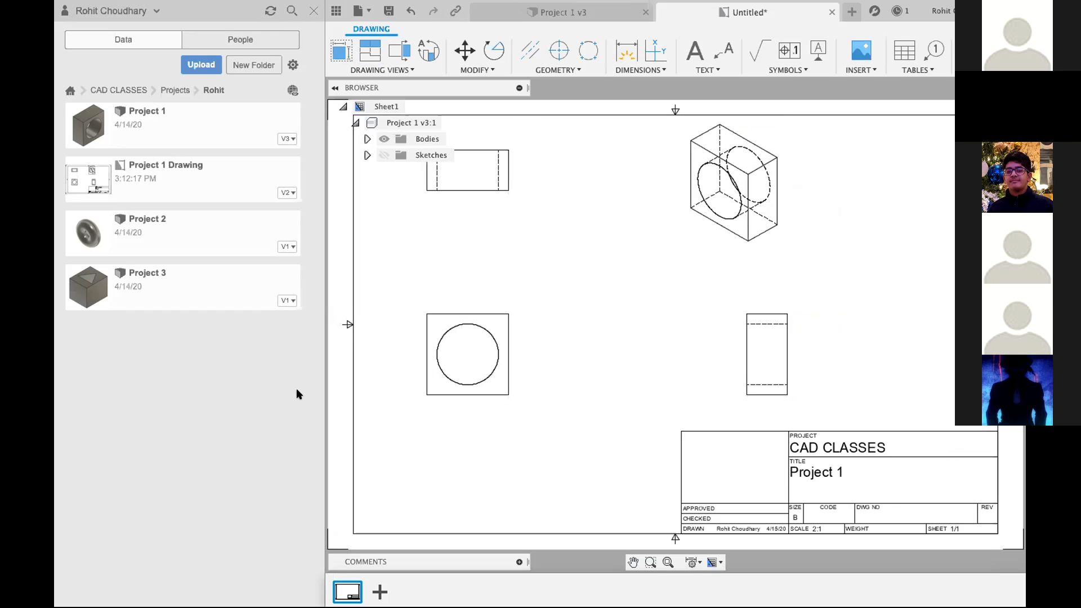
Save the new drawing as Project 1 v2 and close it.
click(515, 333)
click(708, 178)
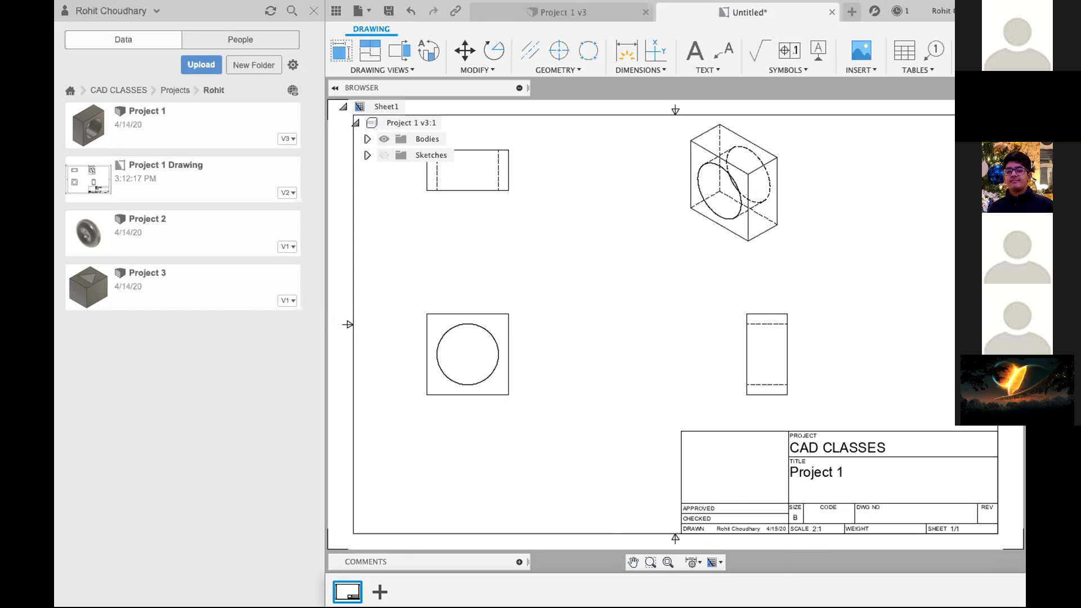
click(388, 11)
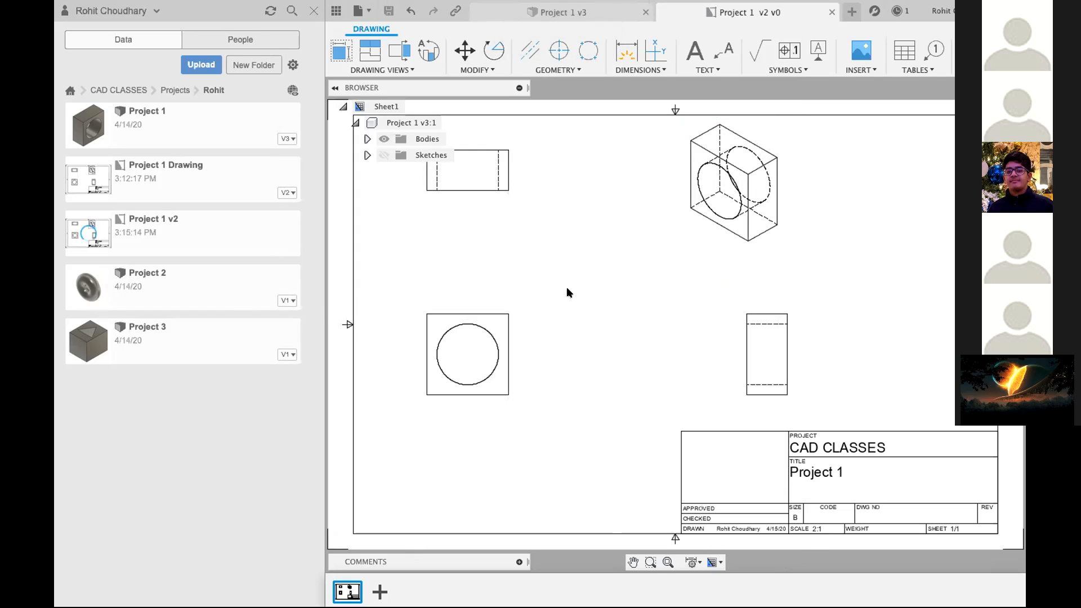
click(830, 11)
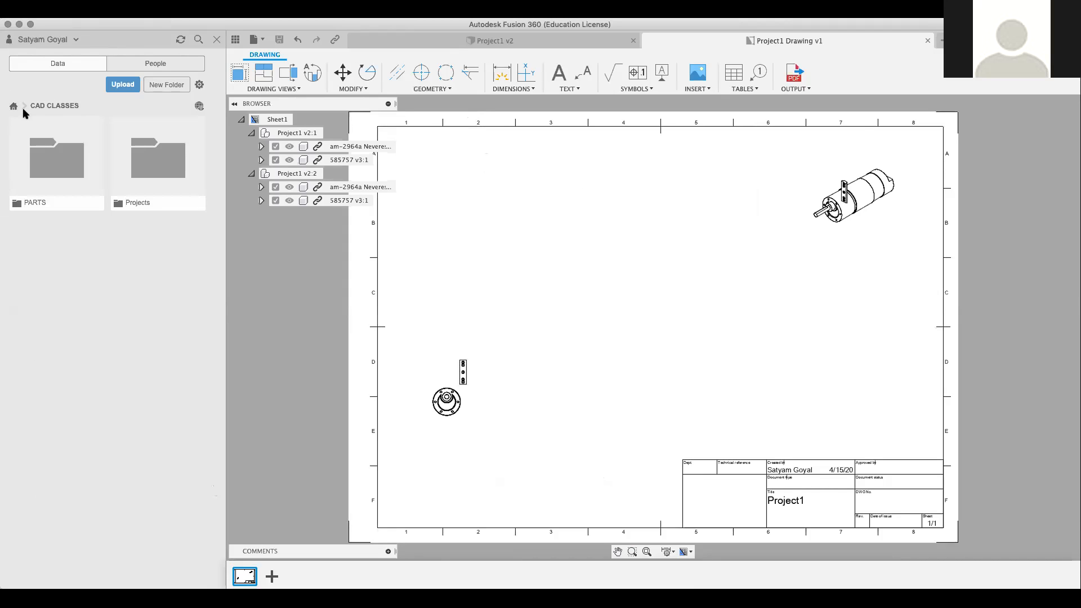
Open the Project2 design from the instructor's own subfolder in the Projects folder of CAD CLASSES.
click(139, 176)
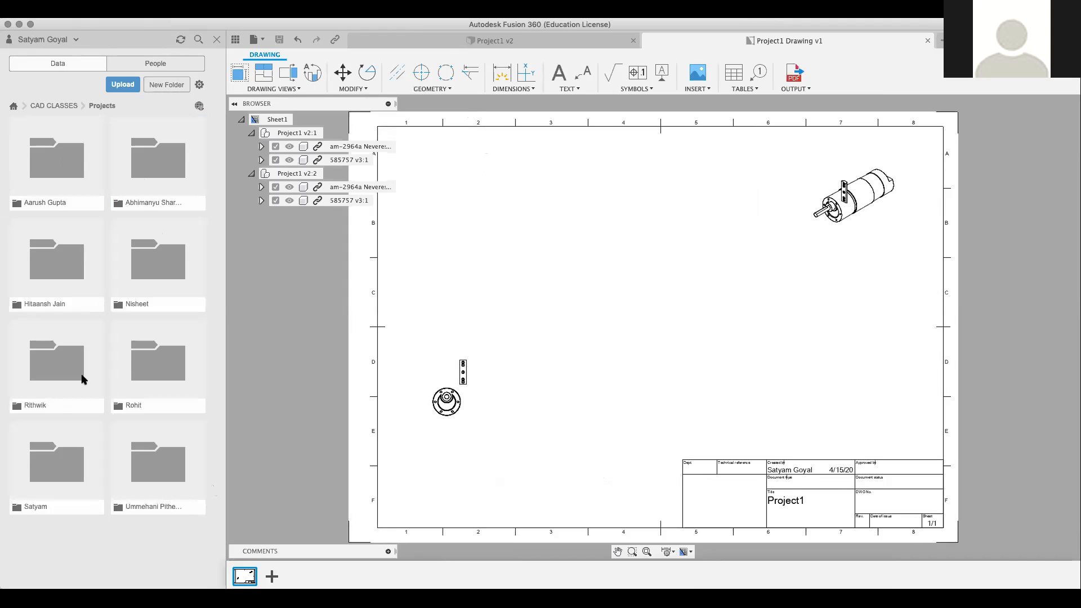
click(40, 480)
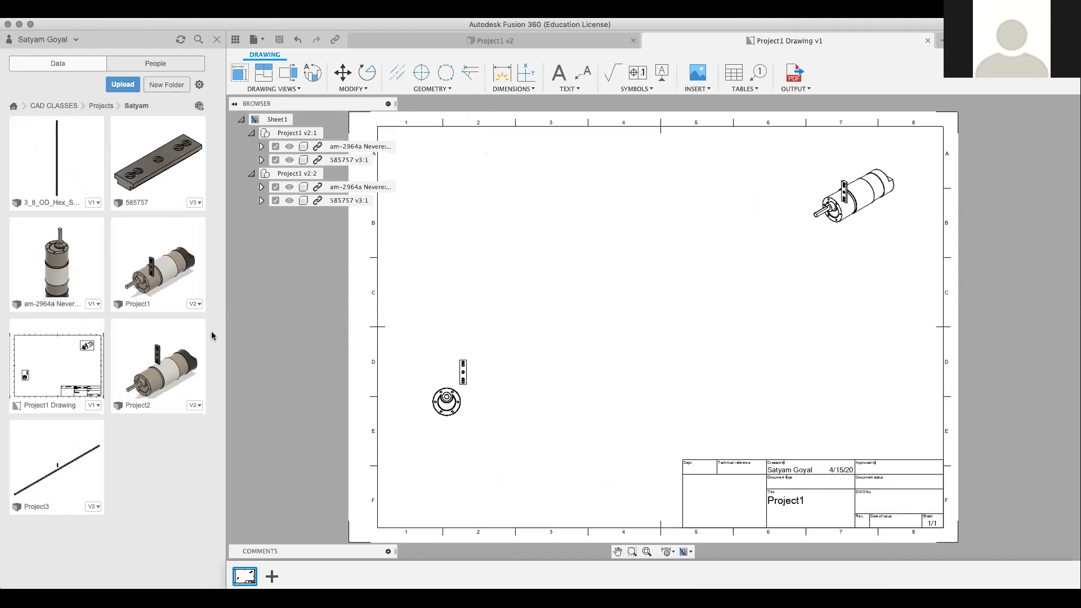
click(161, 357)
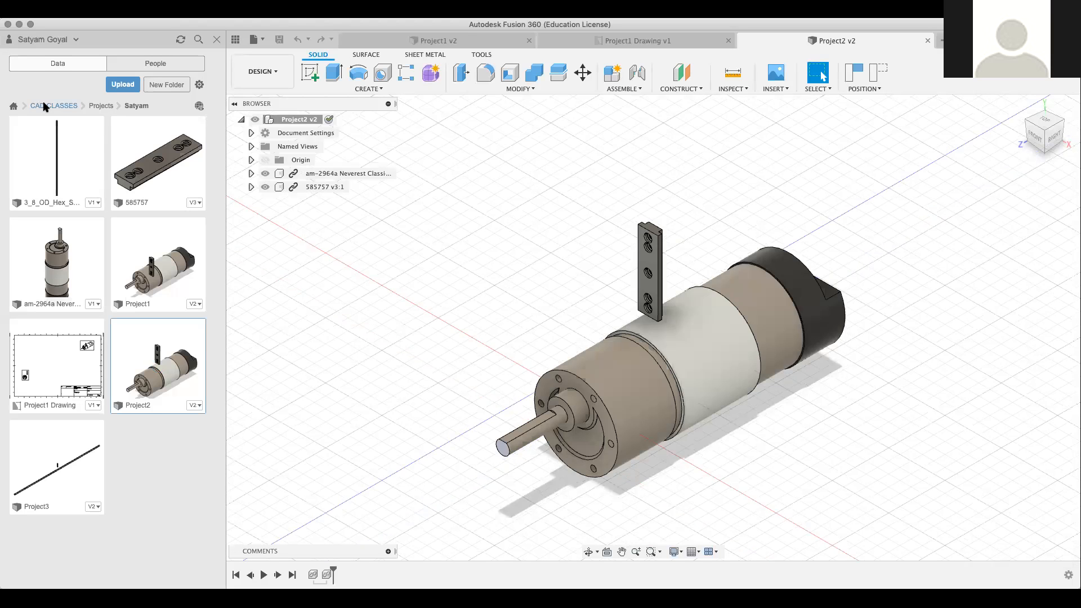
Copy the 41265_txp 90 bracket from the PARTS folder into the instructor's own subfolder in Projects.
click(73, 105)
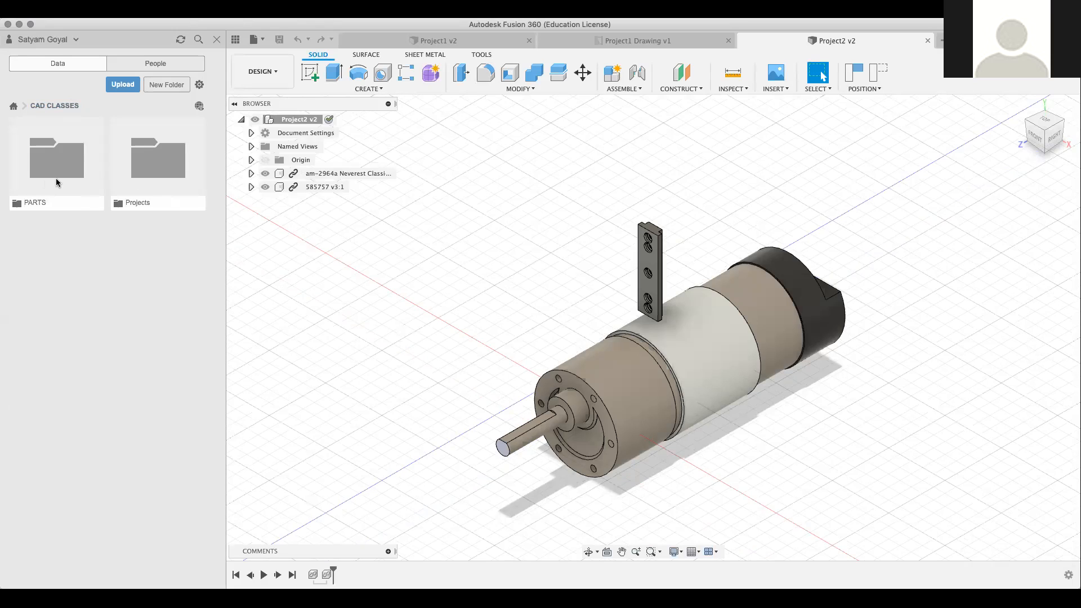
click(55, 178)
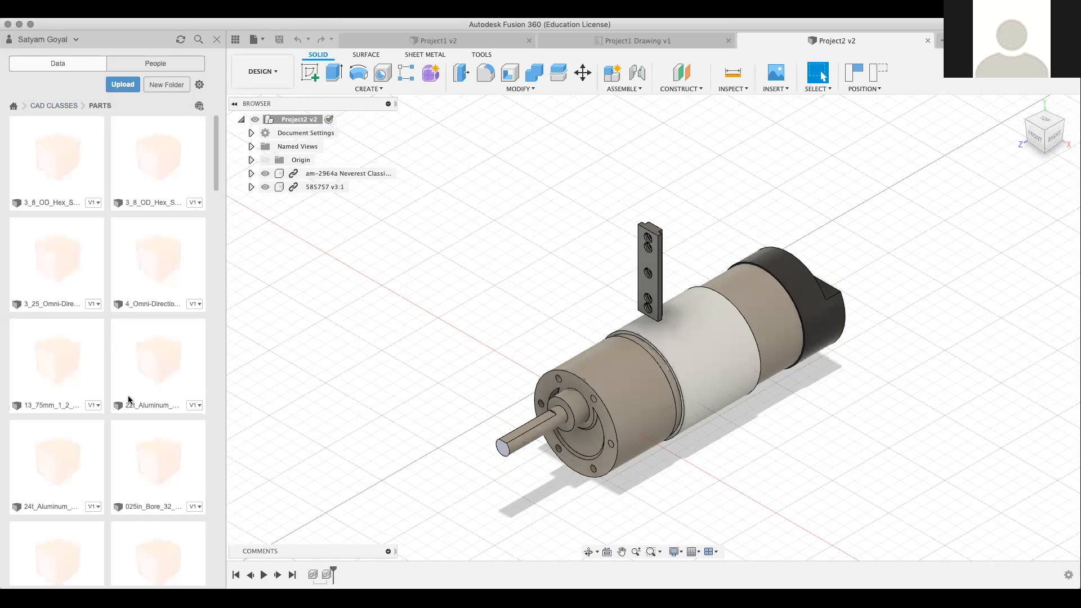
scroll(156, 396, down, 5)
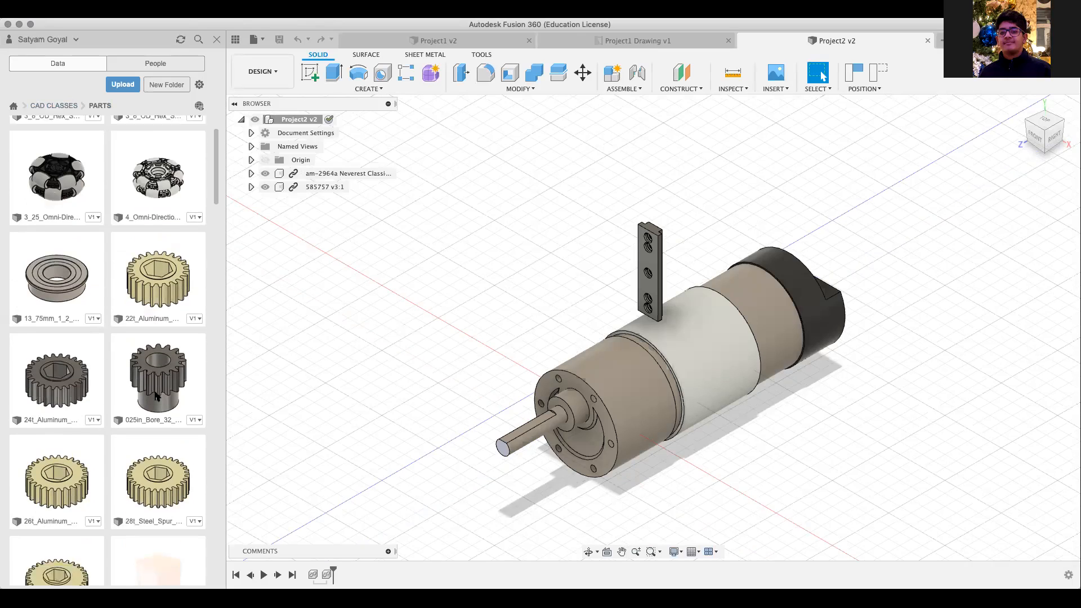
scroll(156, 396, down, 10)
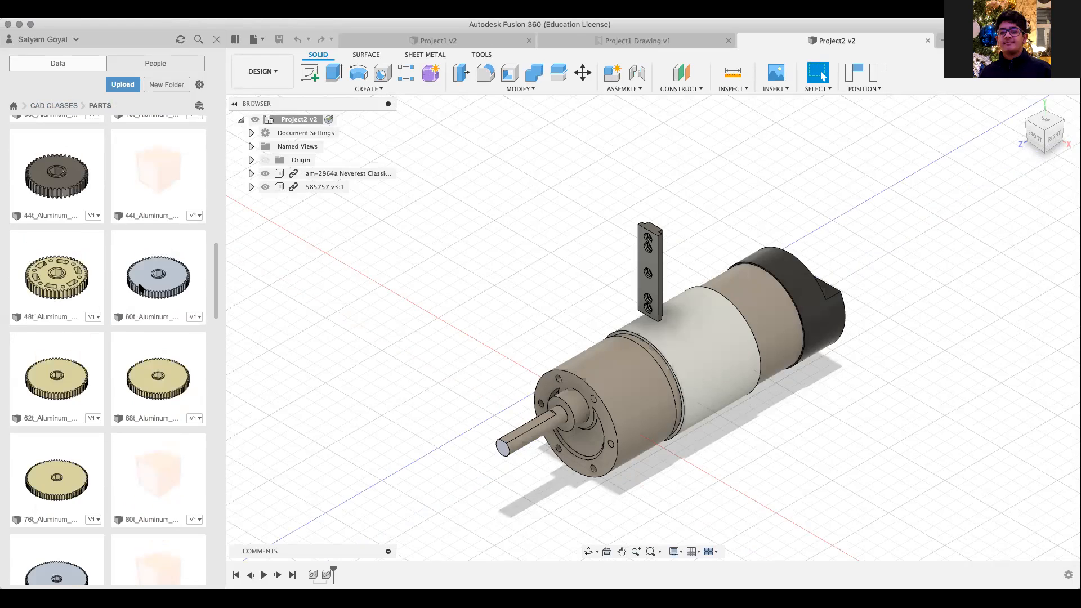
scroll(184, 431, down, 8)
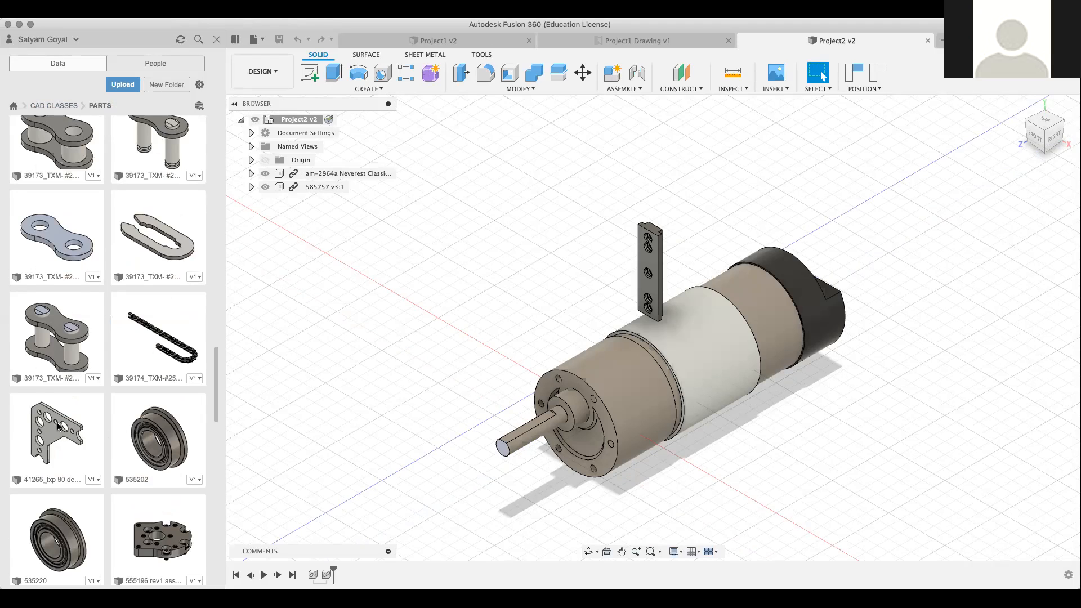
scroll(60, 394, down, 1)
right_click(63, 401)
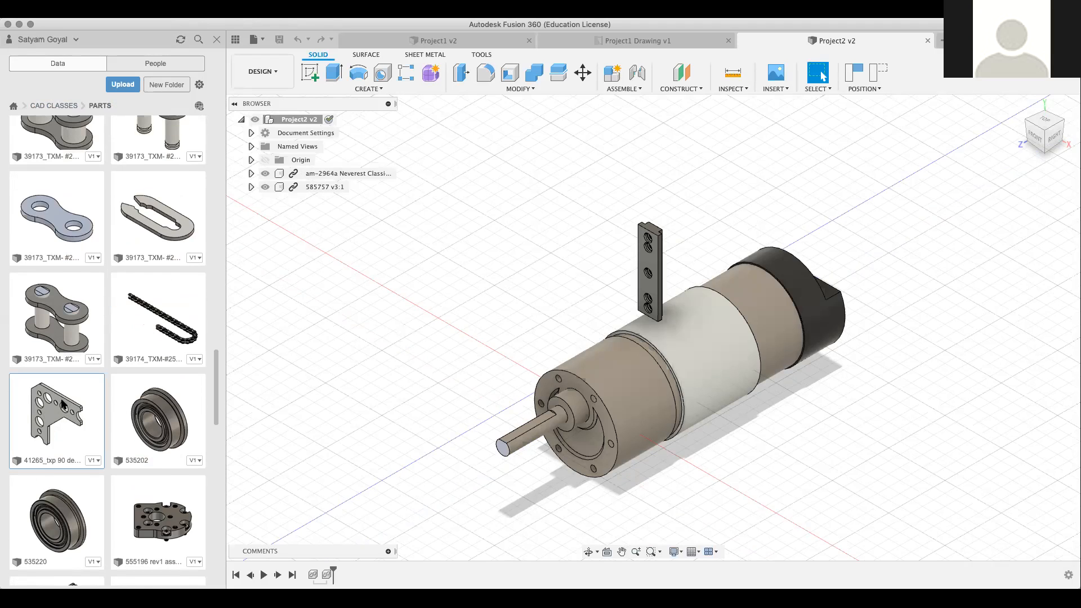
click(77, 496)
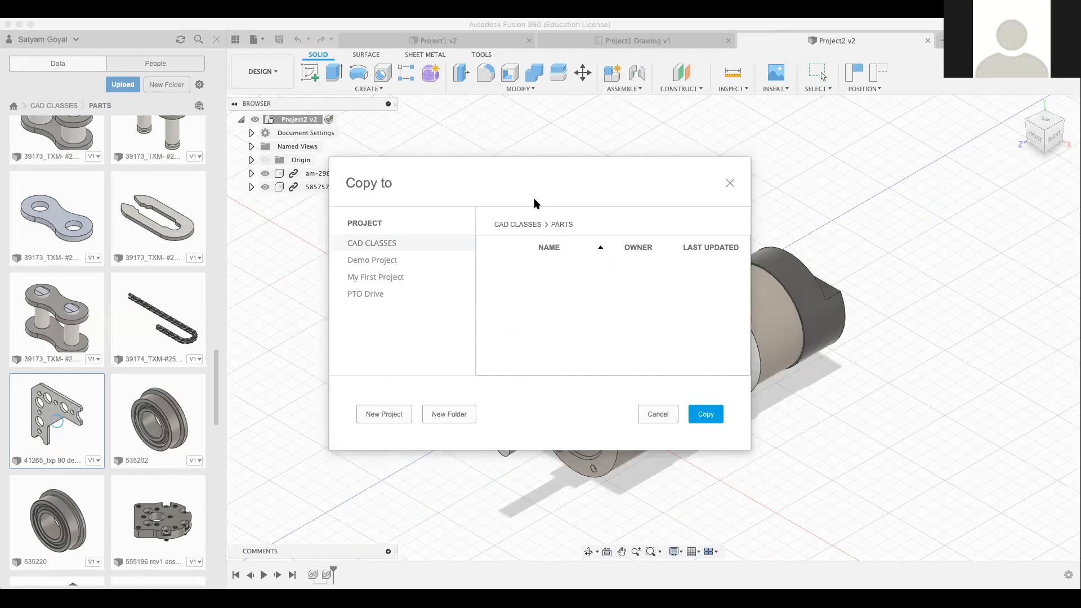
click(524, 224)
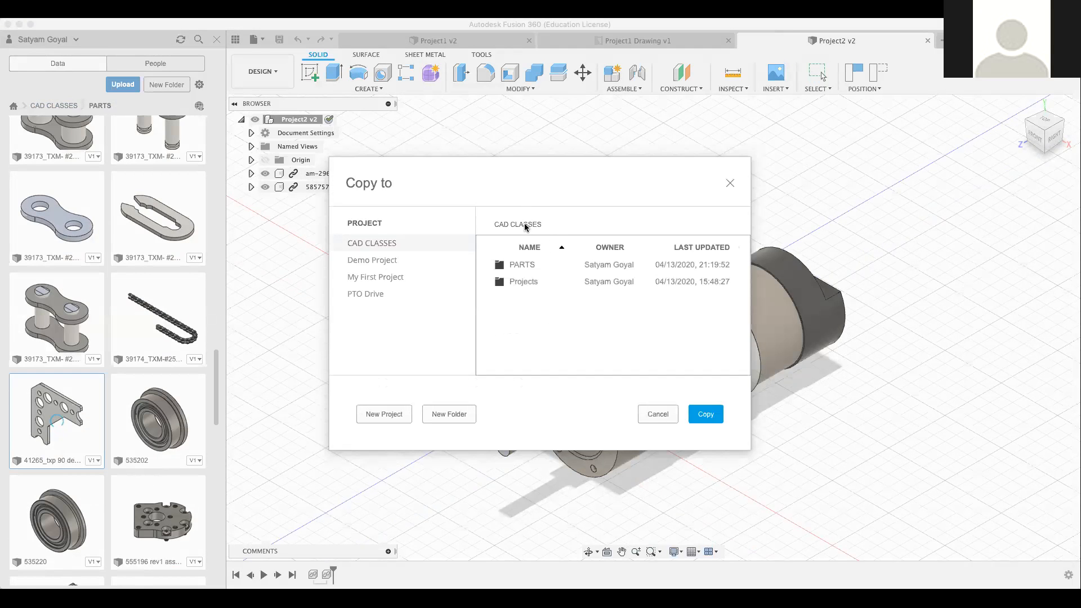
double_click(524, 283)
scroll(531, 321, down, 1)
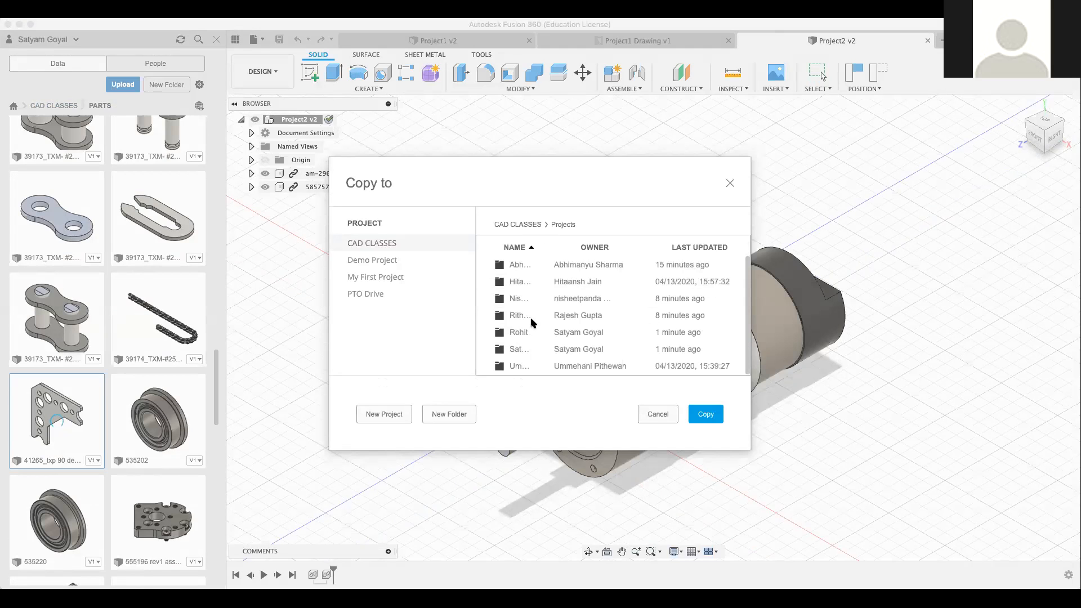
click(710, 414)
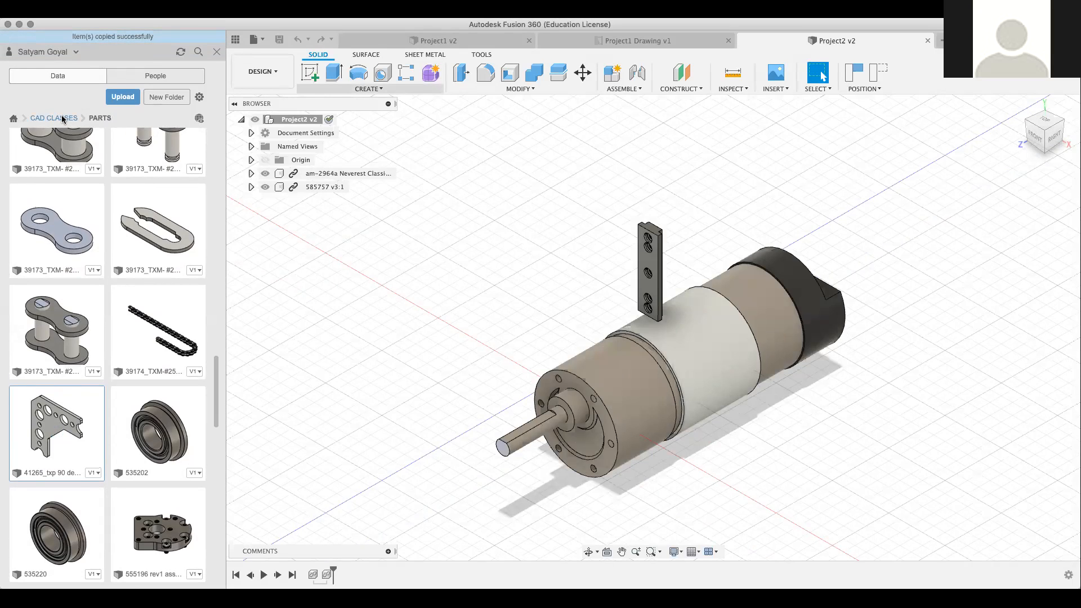
Return to the instructor's own Projects subfolder, where the 41265_txp 90 bracket was copied.
click(62, 118)
click(120, 171)
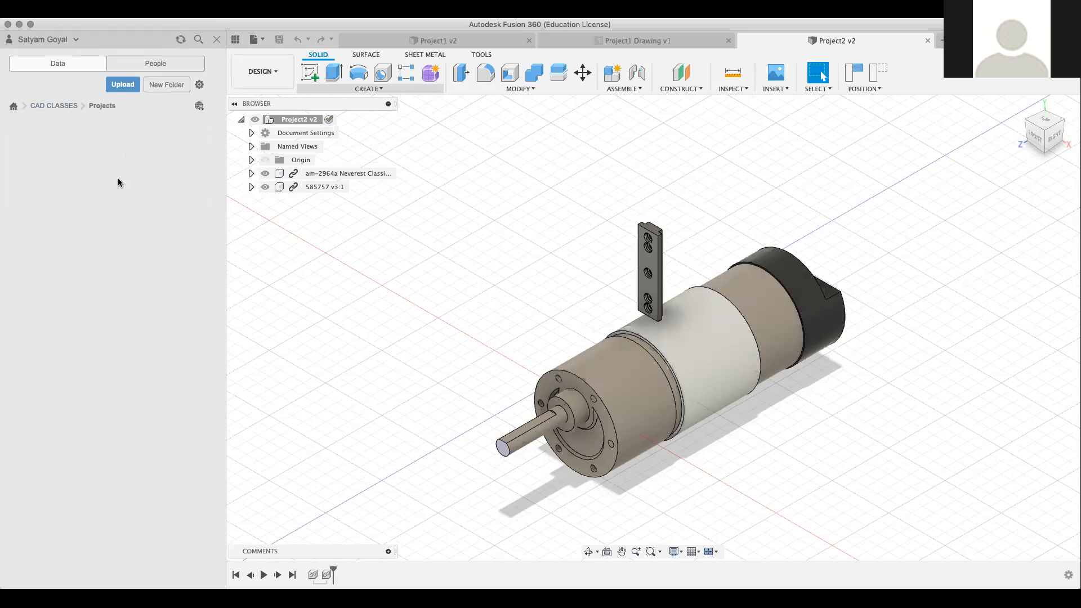
click(47, 465)
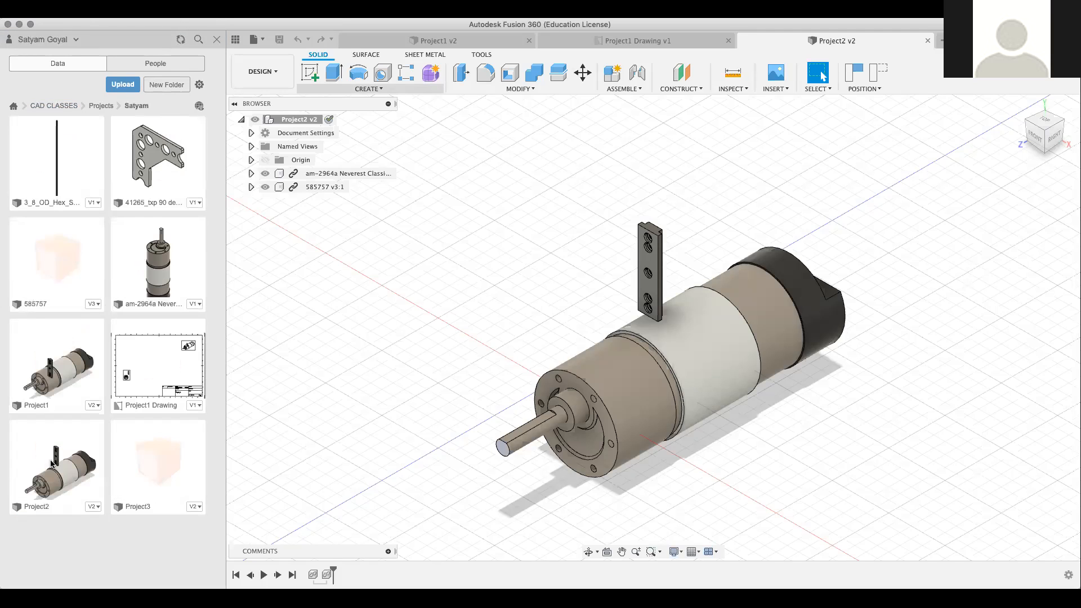
Insert the 41265_txp 90 degree gusset at about X -51.16, Y 40.56, Z 10.60 mm and move the 585757 plate up off the motor.
right_click(160, 162)
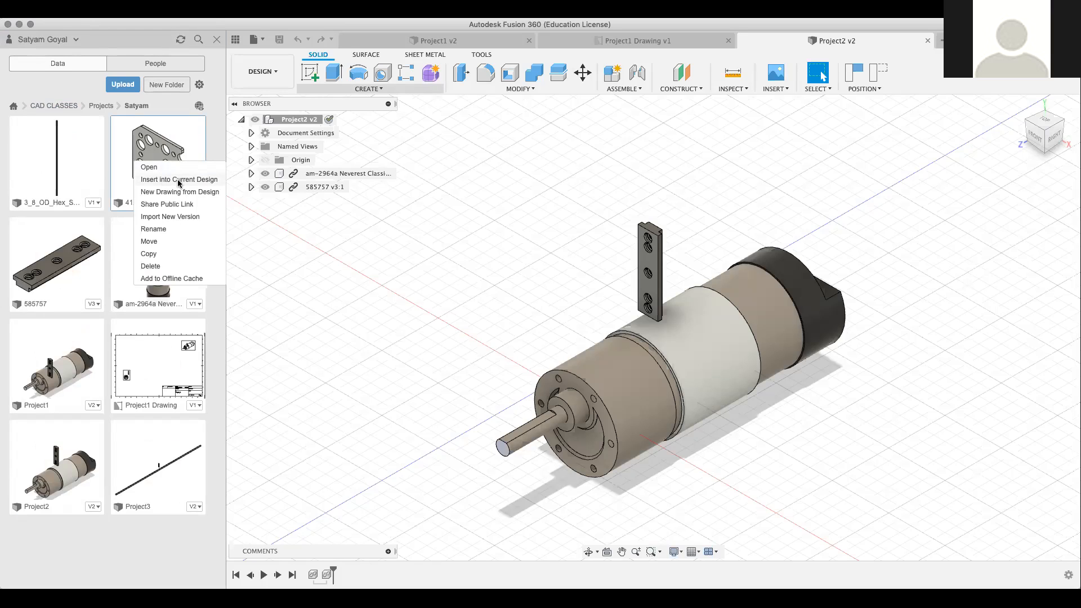
click(178, 181)
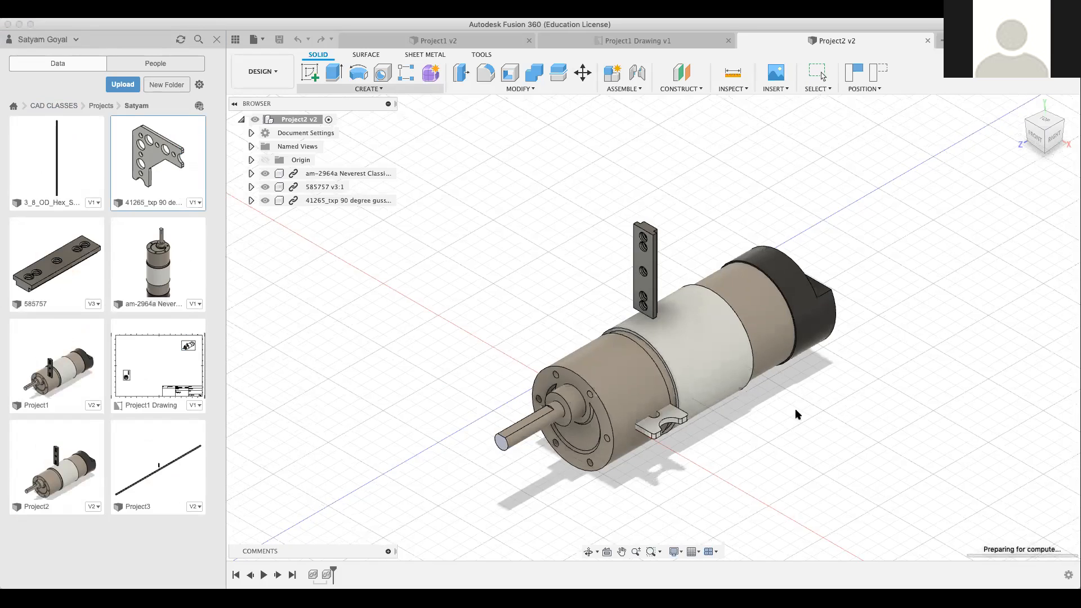
drag(629, 379, 493, 221)
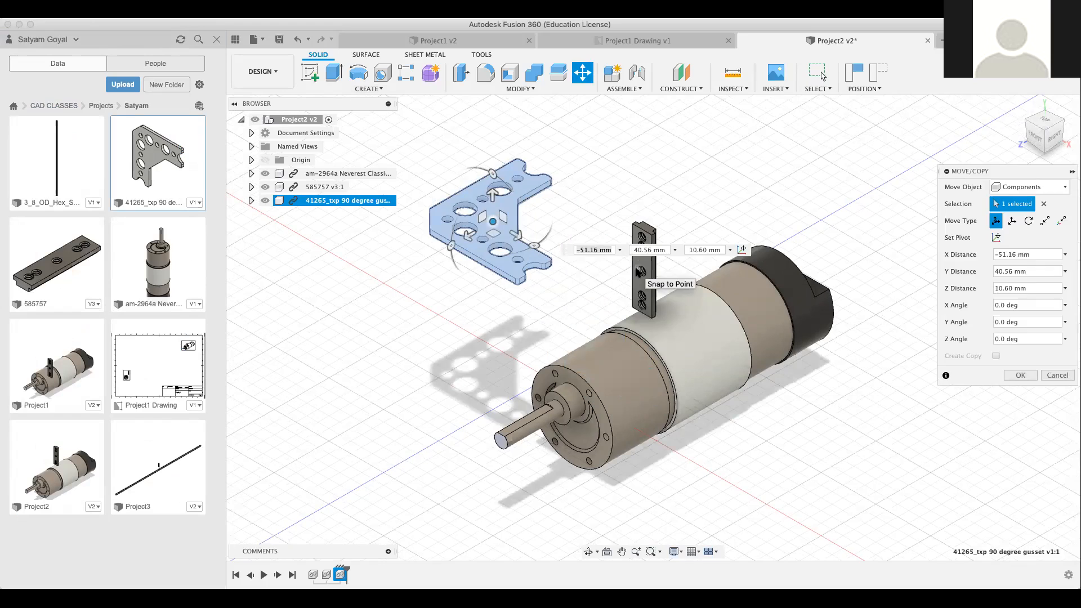
key(Return)
drag(633, 243, 624, 185)
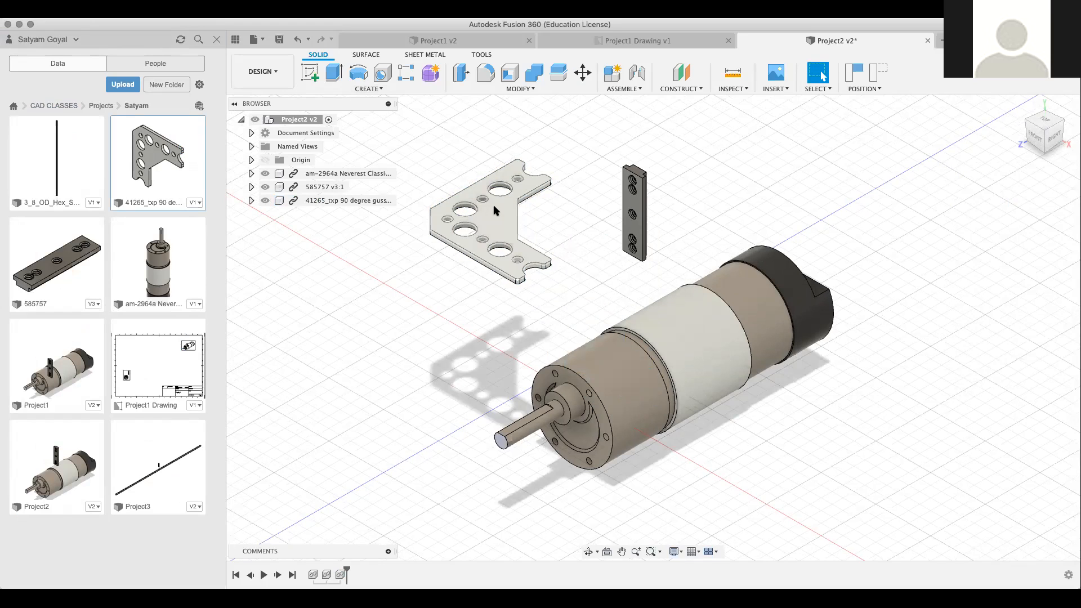
click(495, 210)
right_click(495, 210)
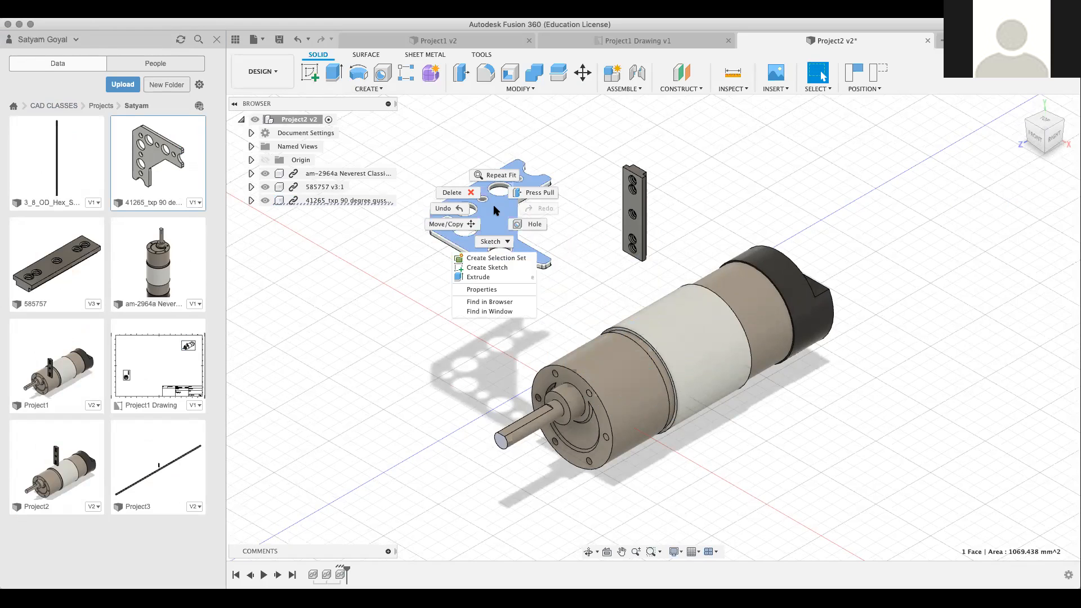
click(421, 90)
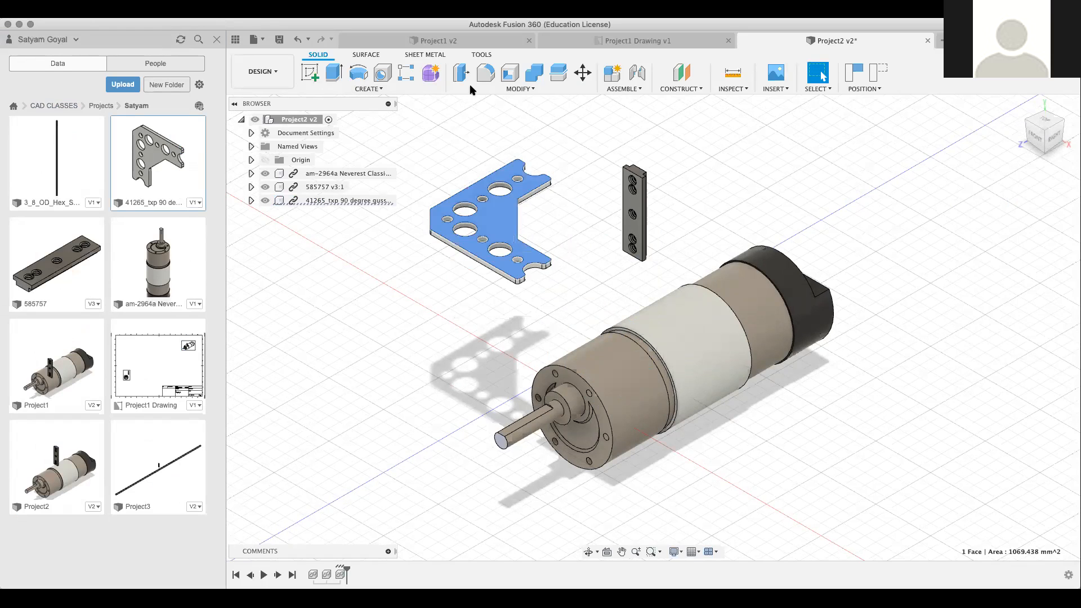
click(410, 90)
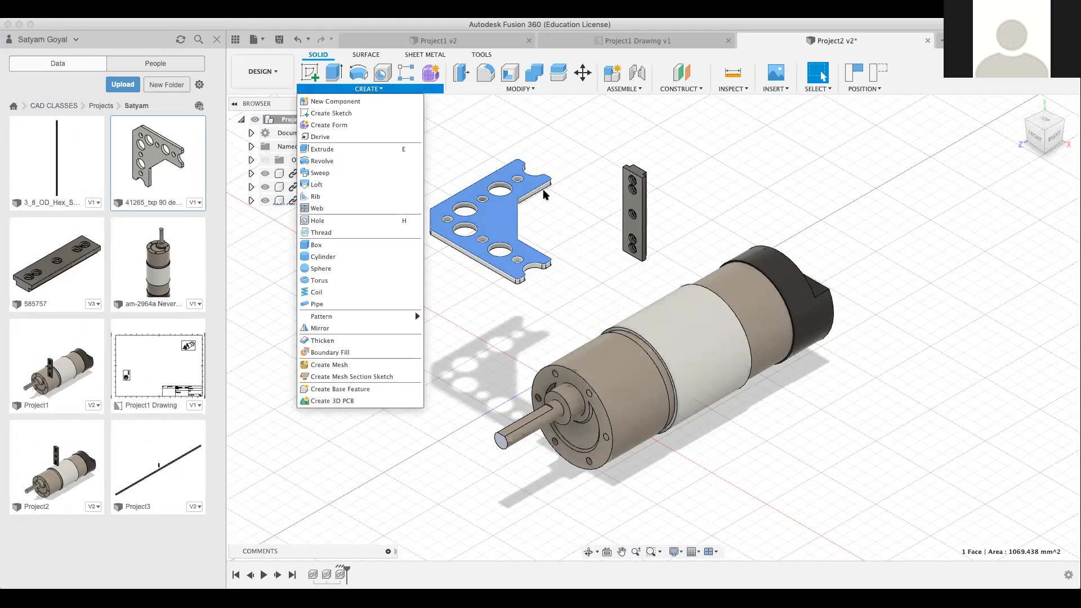
click(523, 143)
click(526, 89)
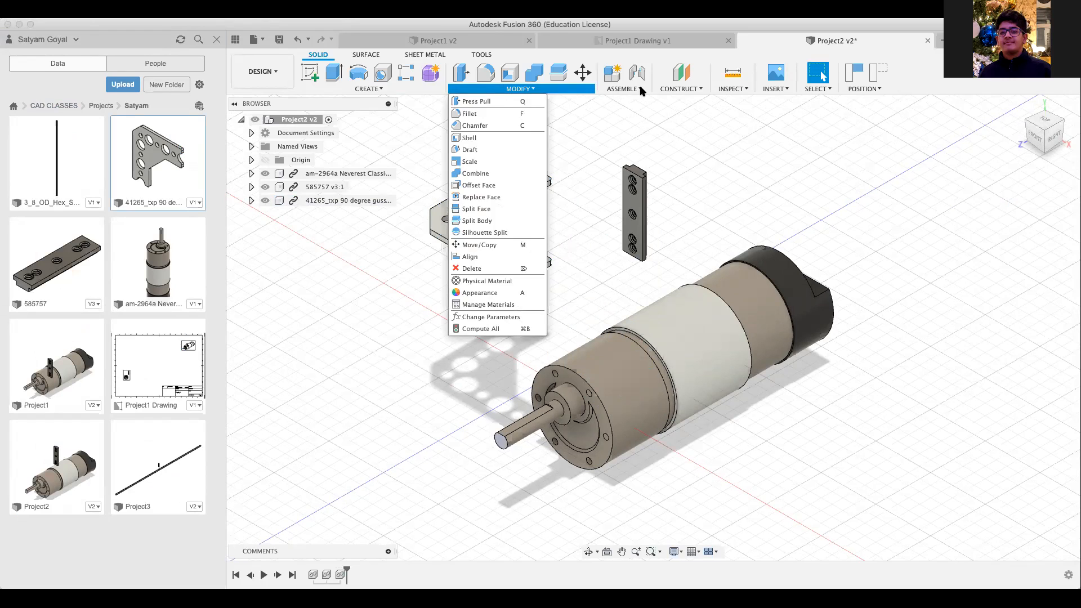
click(622, 89)
click(621, 89)
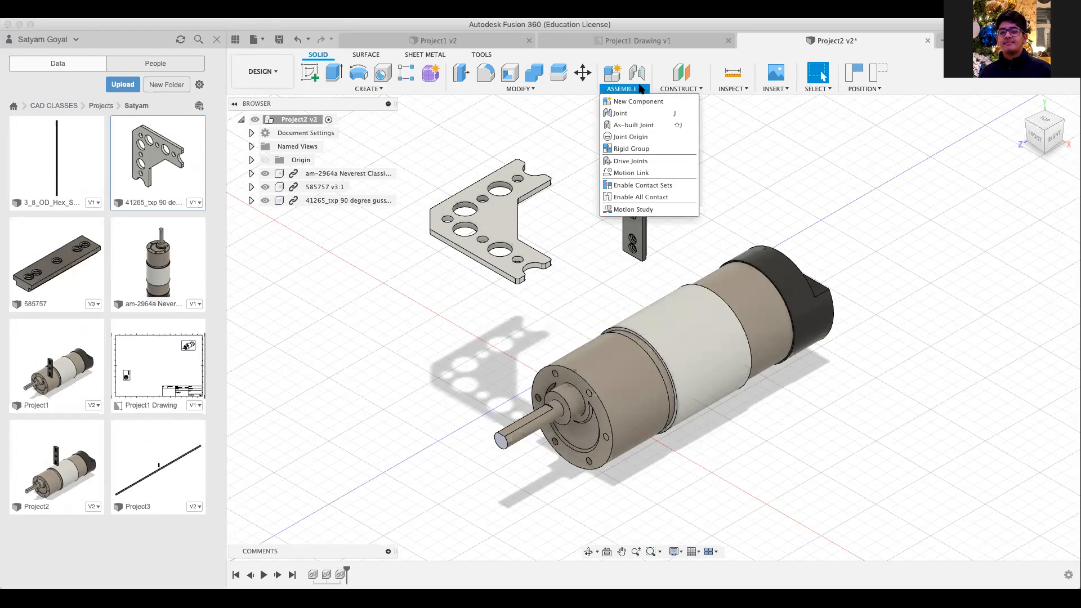
click(517, 211)
Try to joint the gusset's face to the middle hole of the 585757 plate, capturing the moved component positions.
click(503, 214)
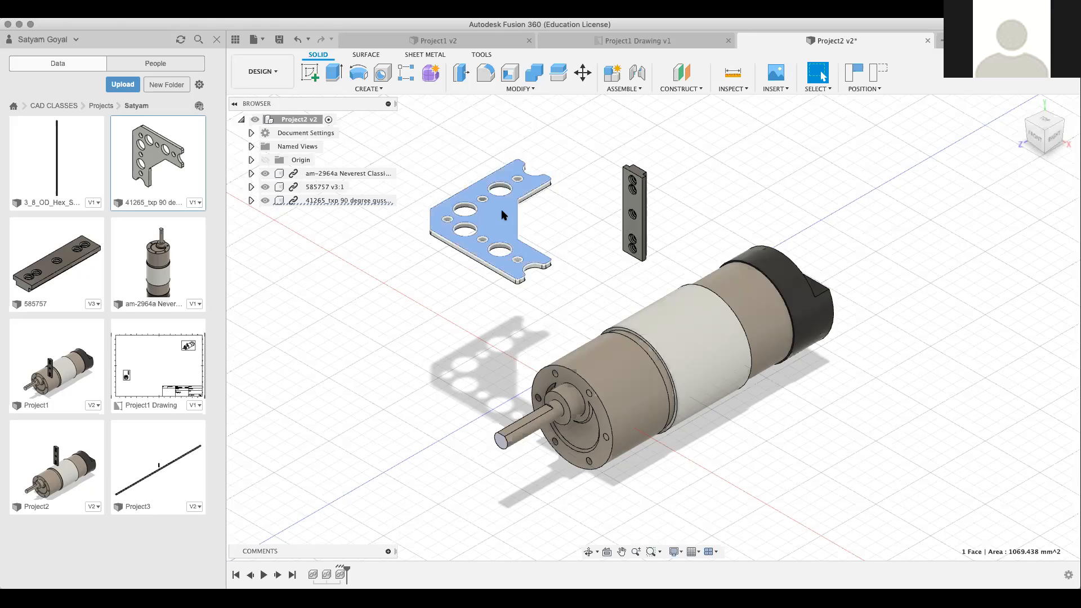
key(j)
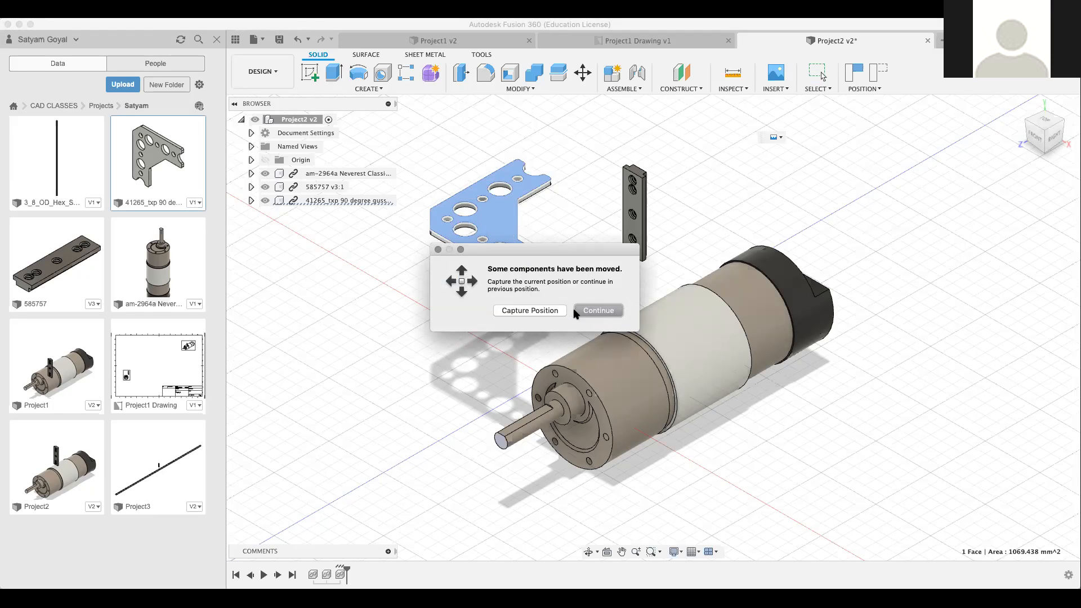
click(533, 311)
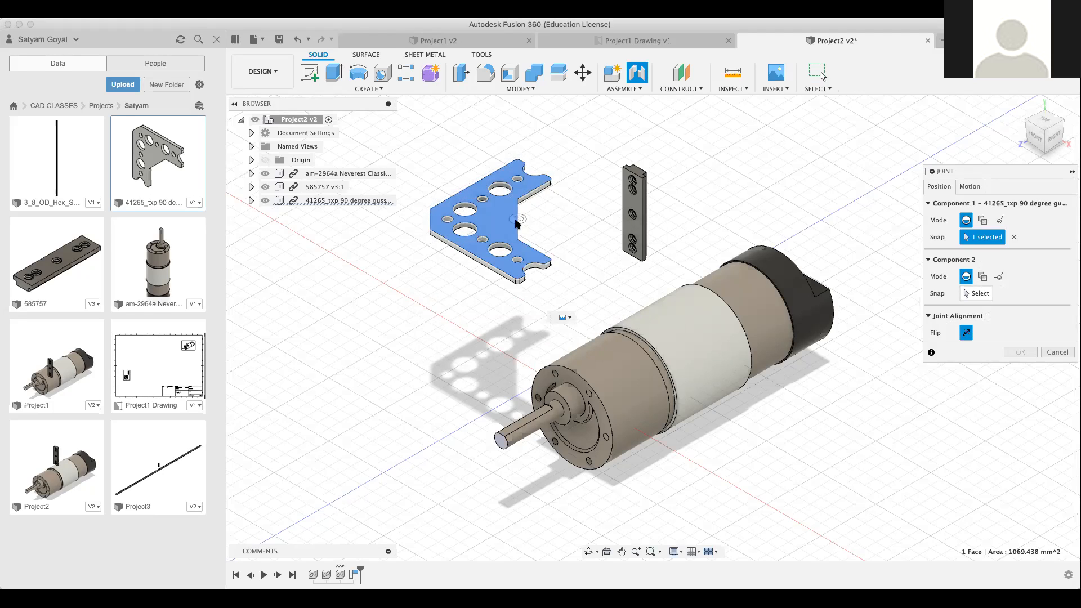
click(517, 221)
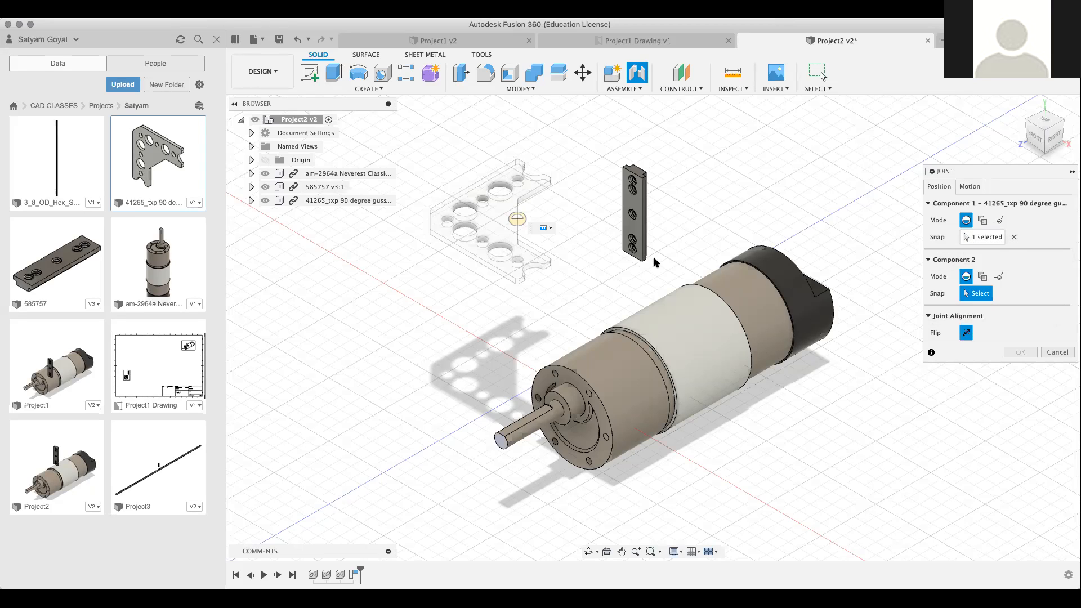
click(628, 214)
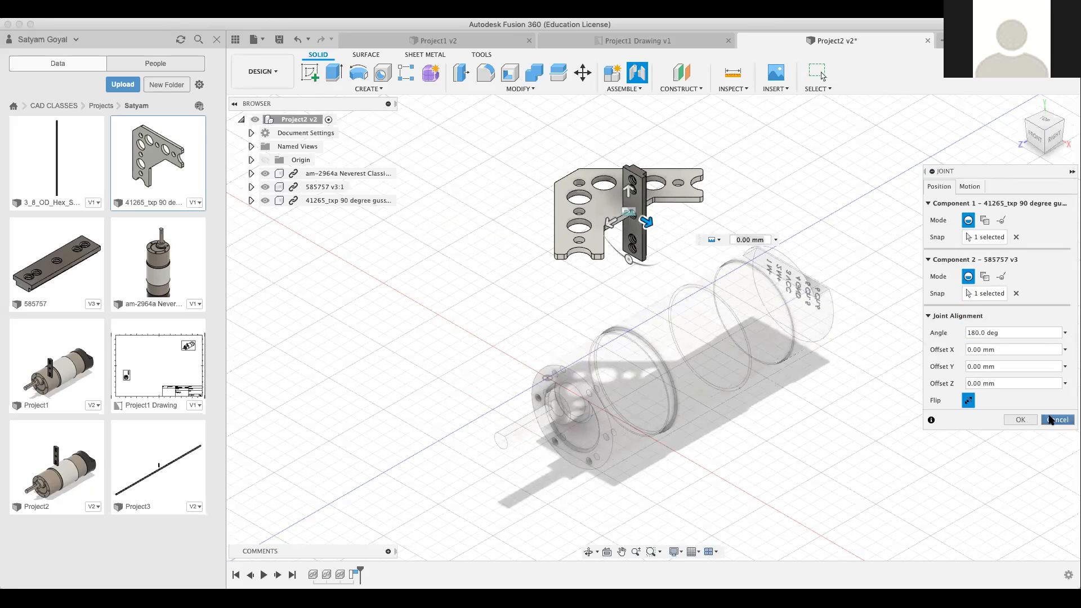
click(1051, 420)
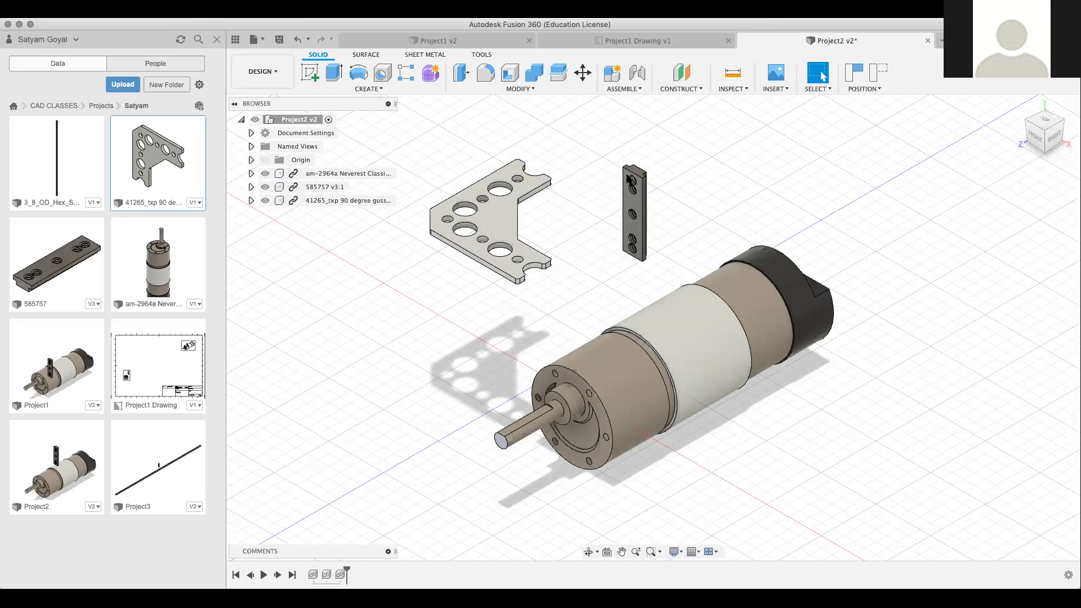
Start a joint with captured positions that mates the gusset's upper end hole to the topmost hole of the 585757 plate.
click(521, 180)
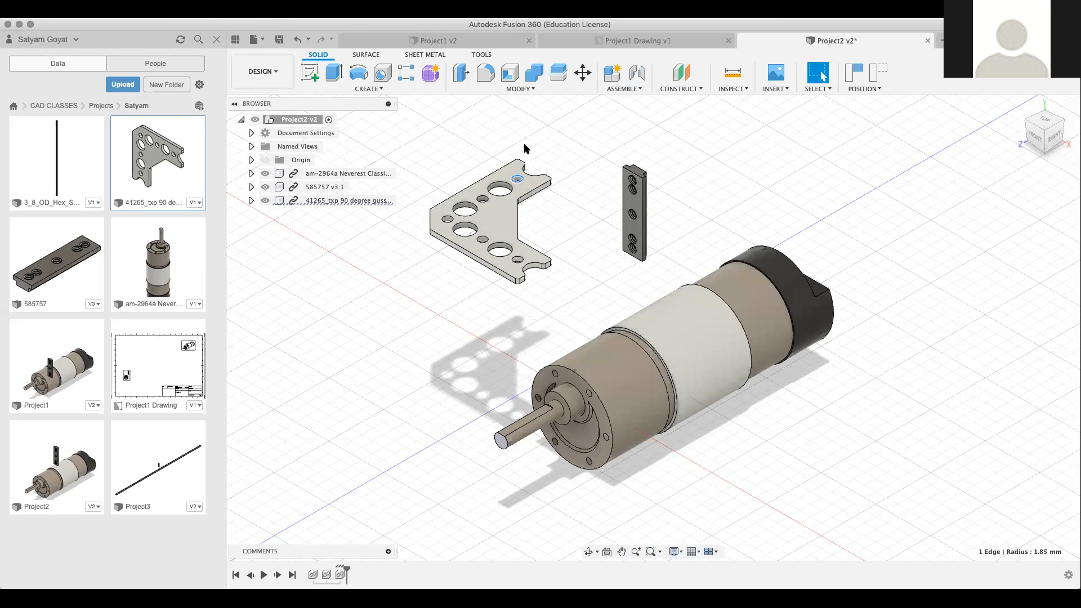
scroll(524, 149, up, 4)
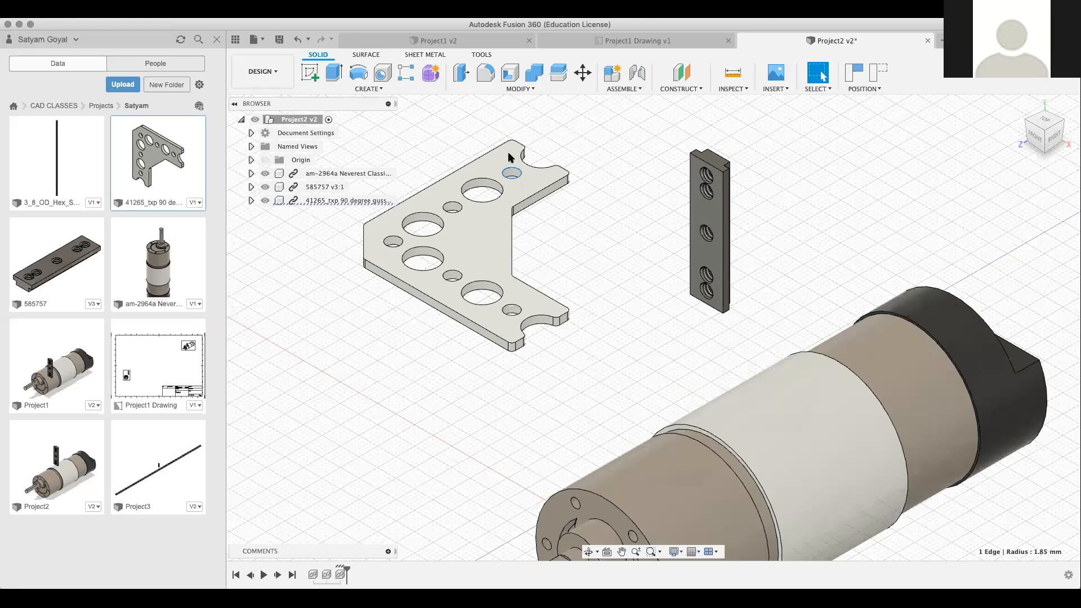
scroll(510, 157, up, 3)
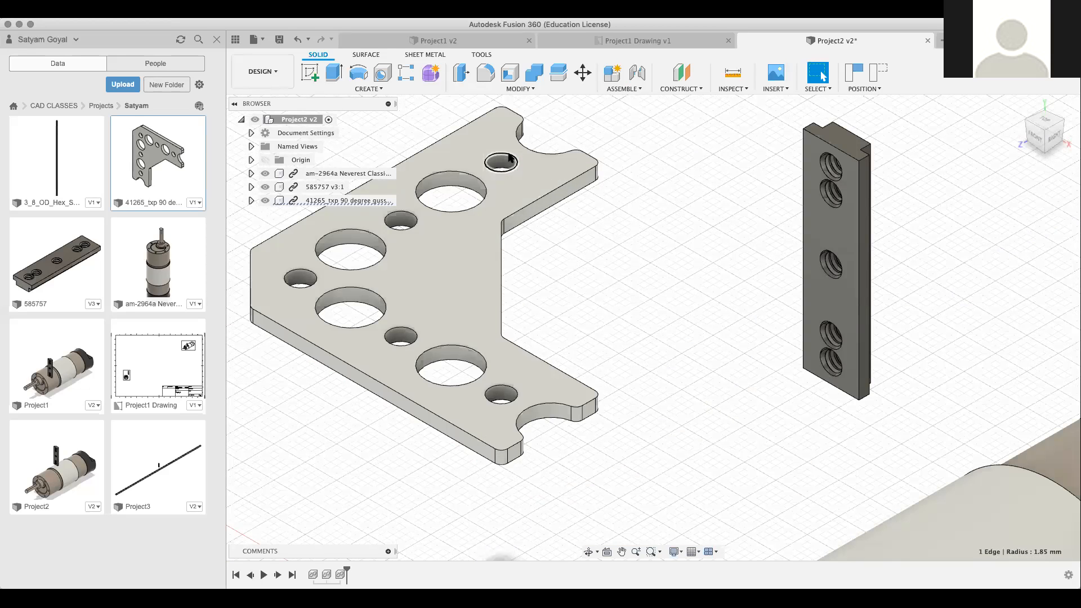
key(j)
click(526, 311)
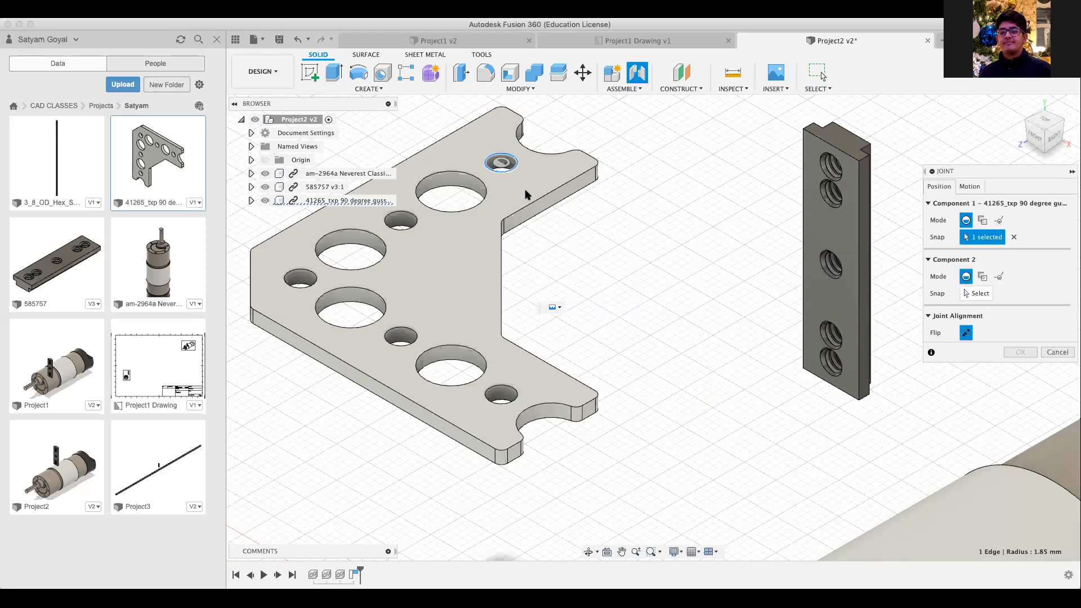
click(502, 161)
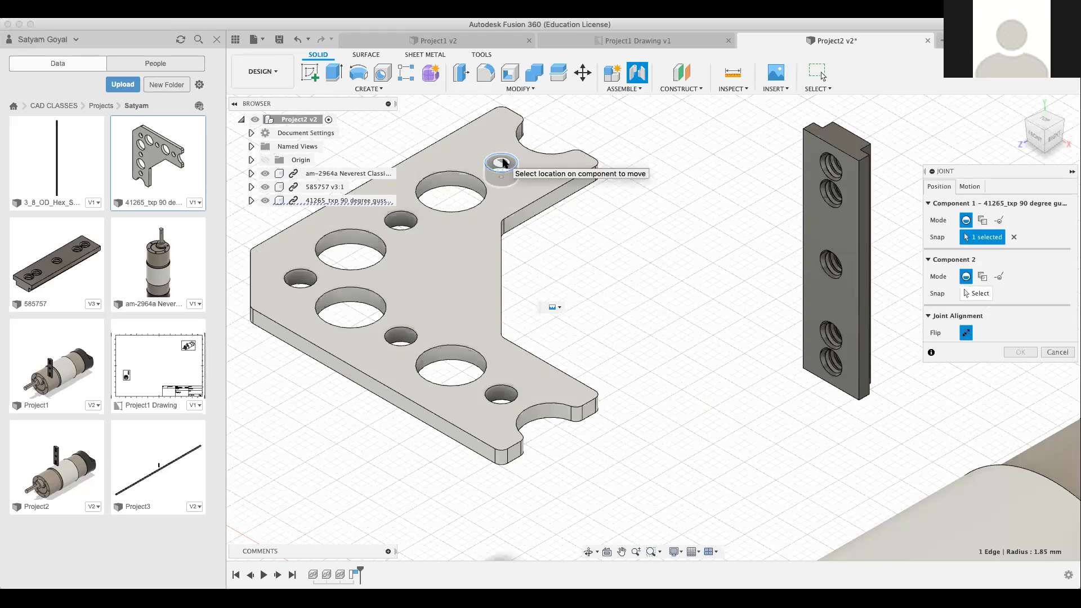
click(503, 160)
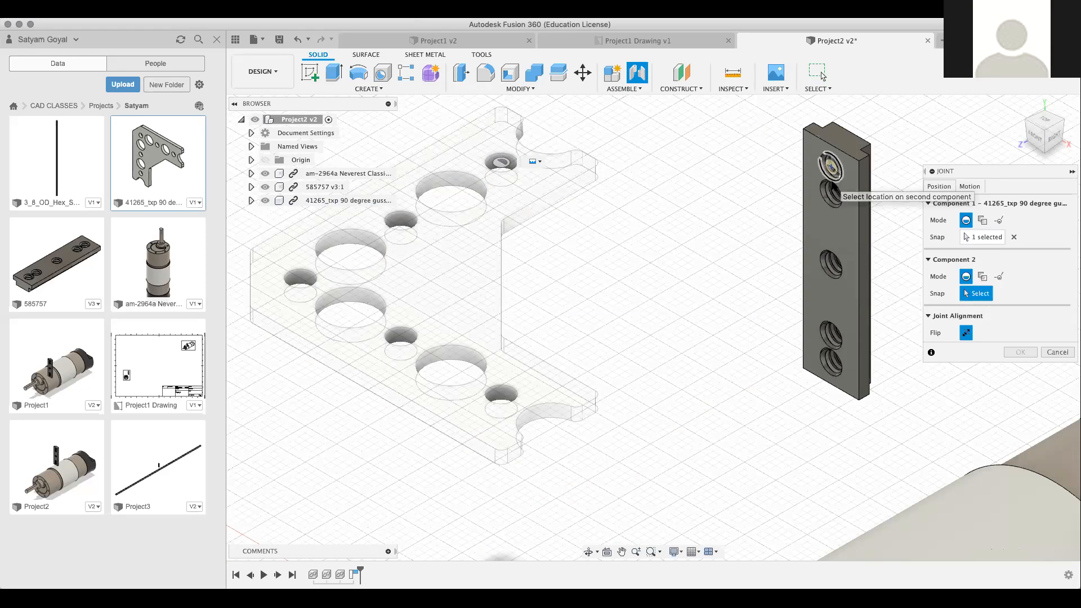
click(831, 184)
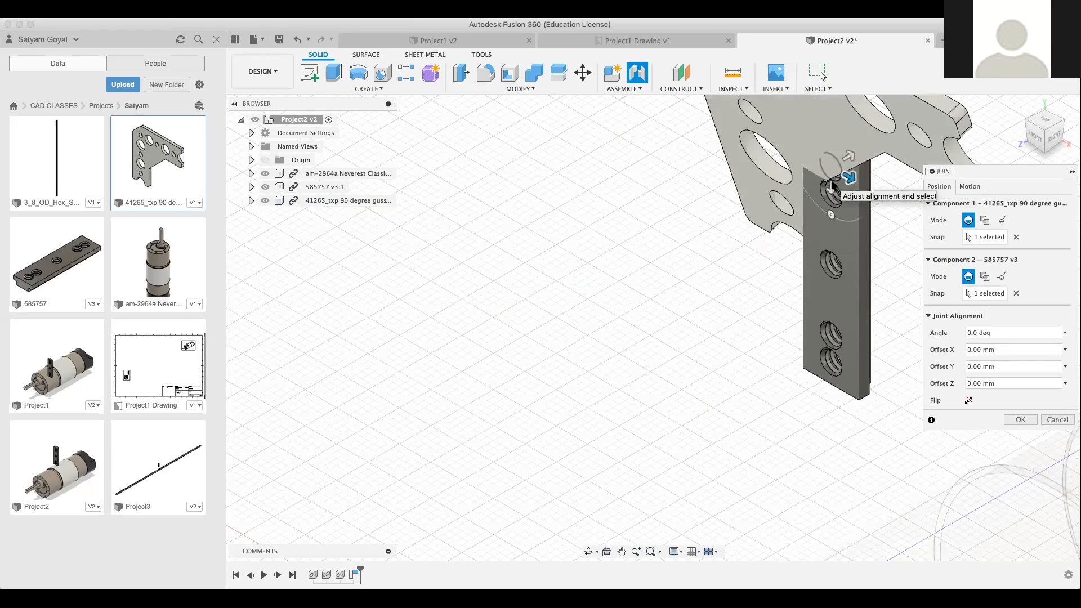
Examine from several sides how the gusset sits against the 585757 plate in the joint preview.
middle_drag(613, 288, 313, 302)
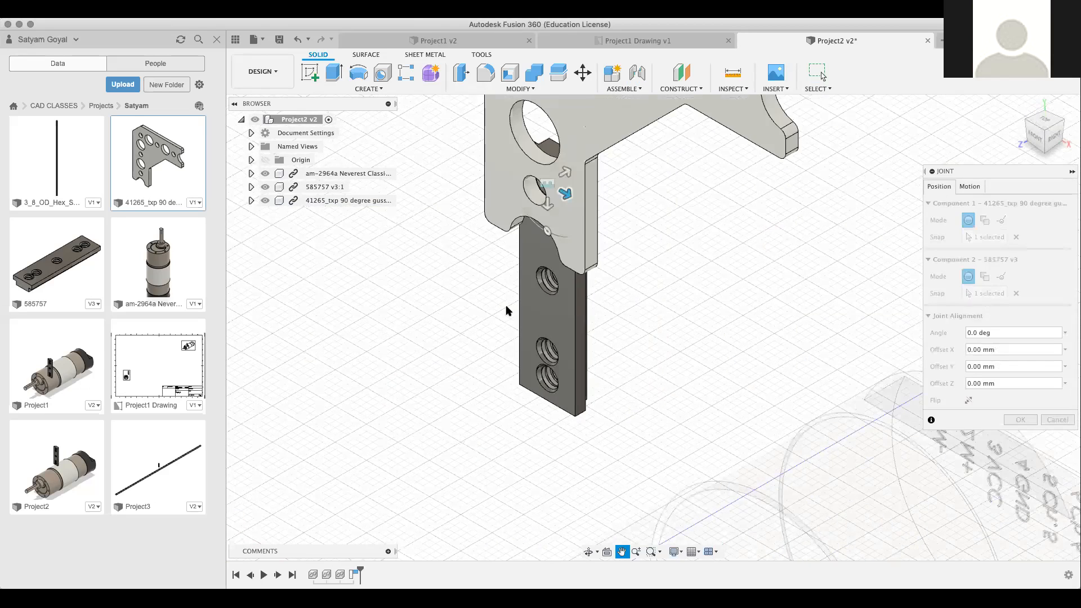
scroll(510, 310, down, 3)
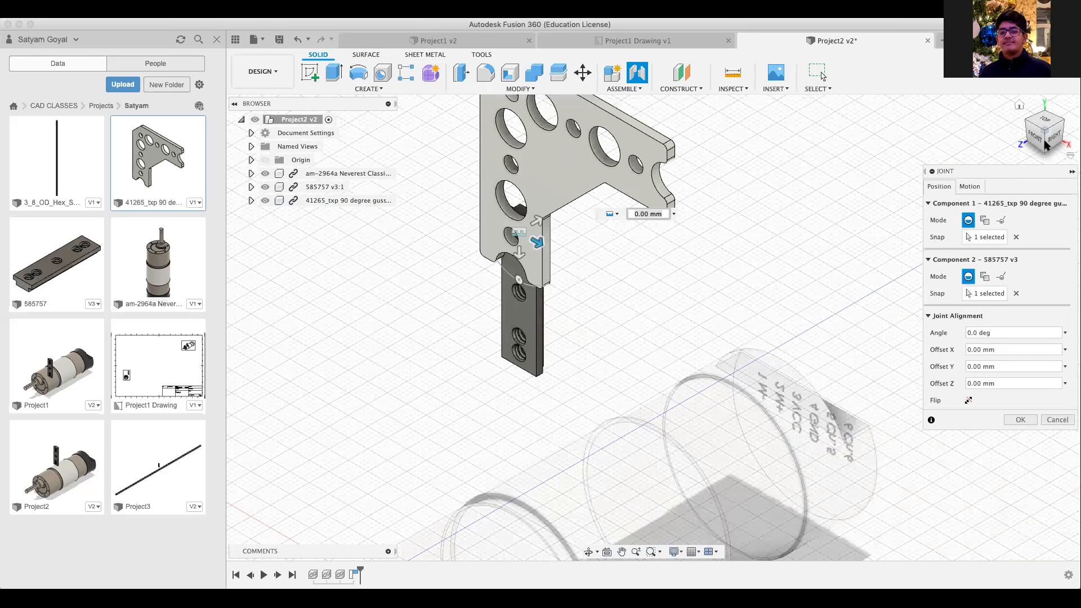
drag(1050, 155, 910, 165)
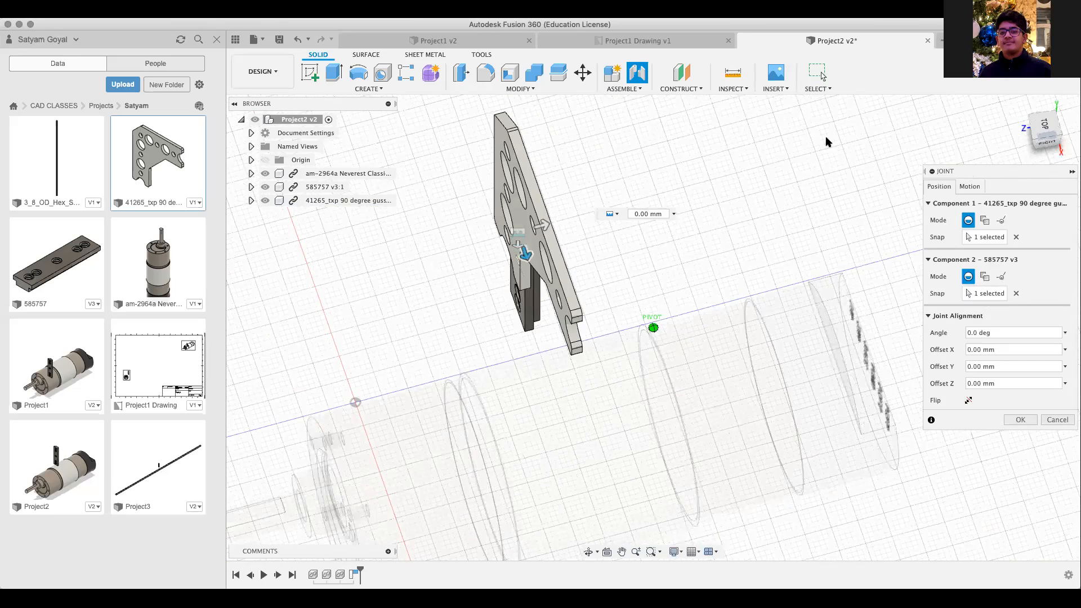
shift+middle_drag(727, 154, 608, 163)
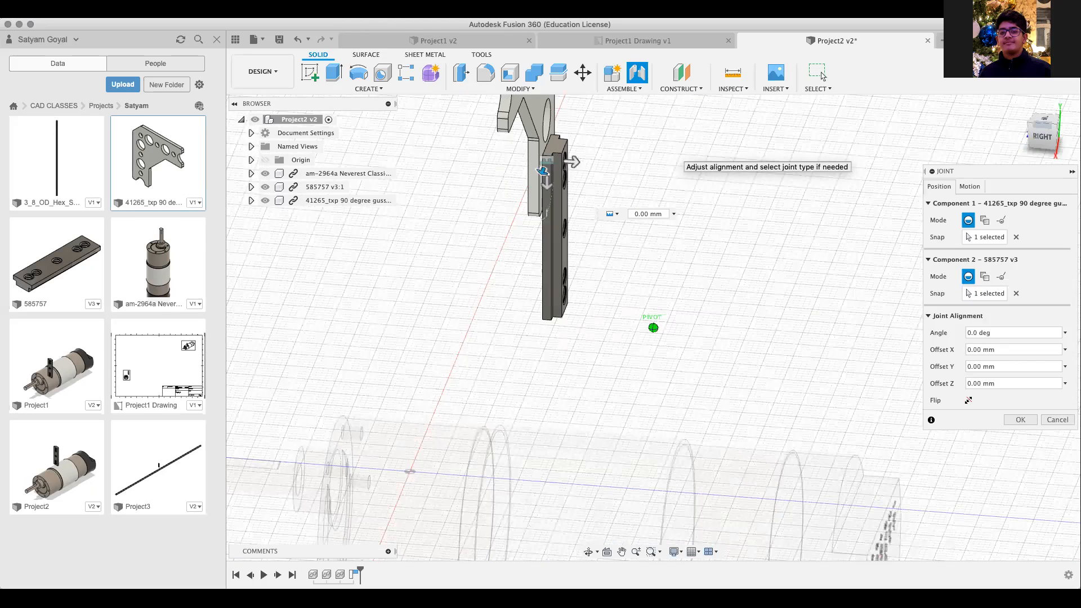
shift+middle_drag(406, 129, 295, 116)
shift+middle_drag(421, 151, 454, 169)
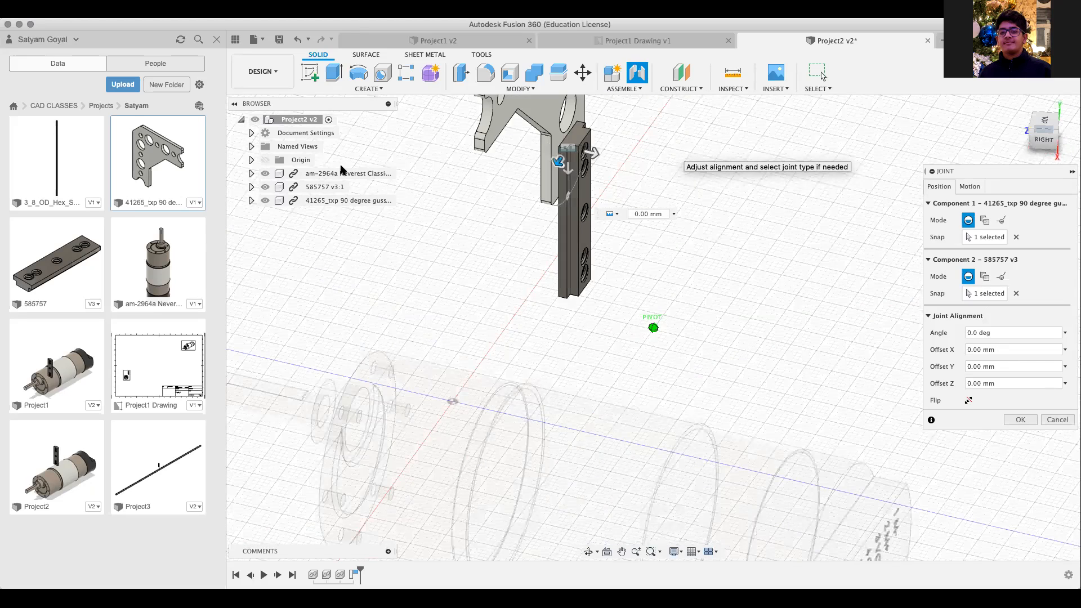
shift+middle_drag(340, 169, 361, 183)
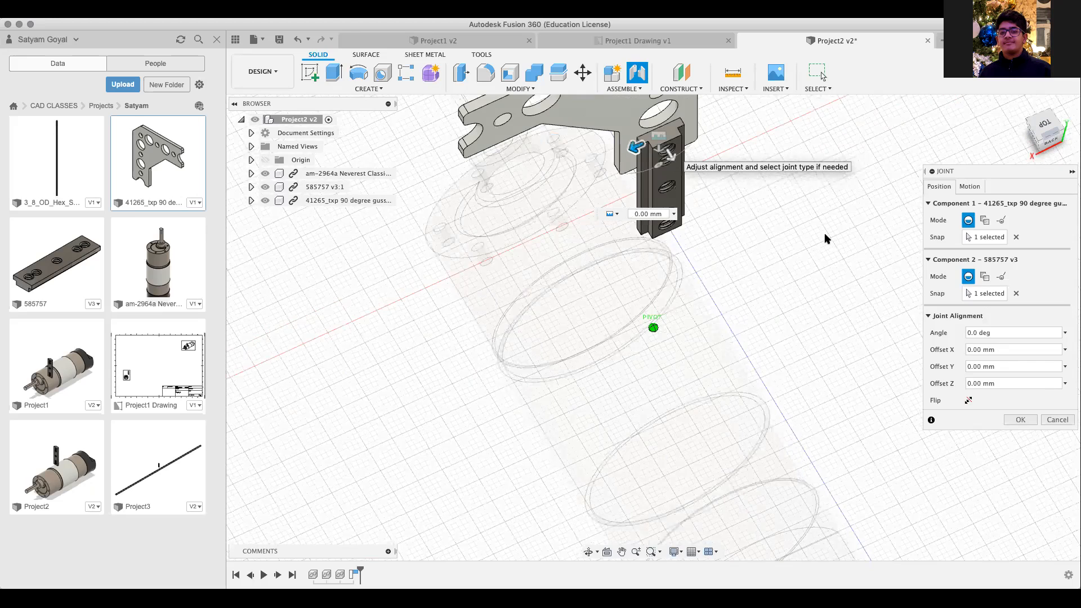
middle_drag(755, 264, 713, 300)
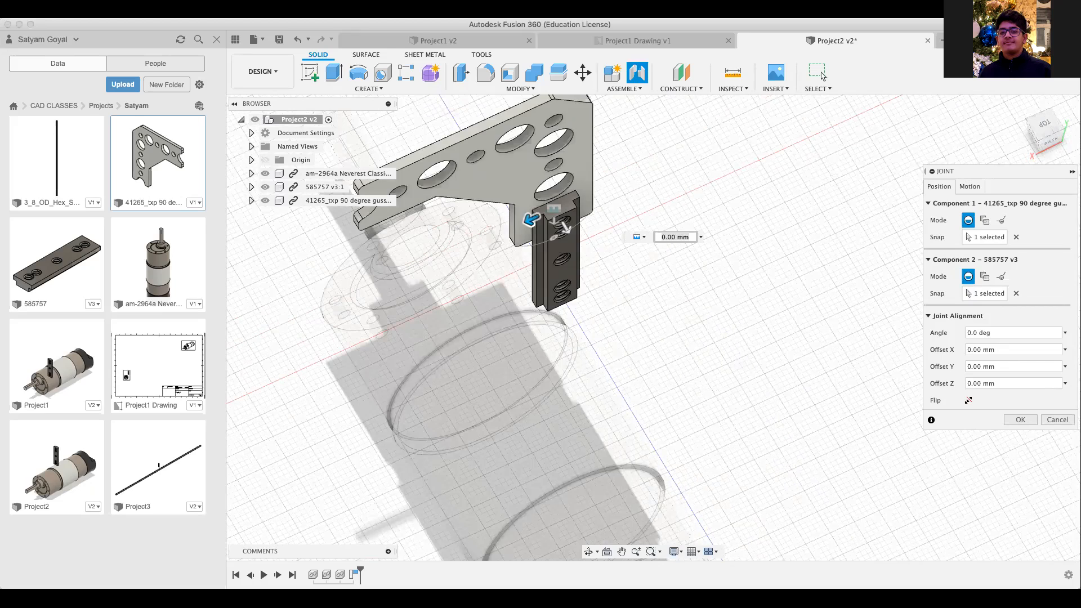
mouse_move(1046, 134)
mouse_down()
mouse_move(881, 111)
mouse_move(909, 113)
mouse_up()
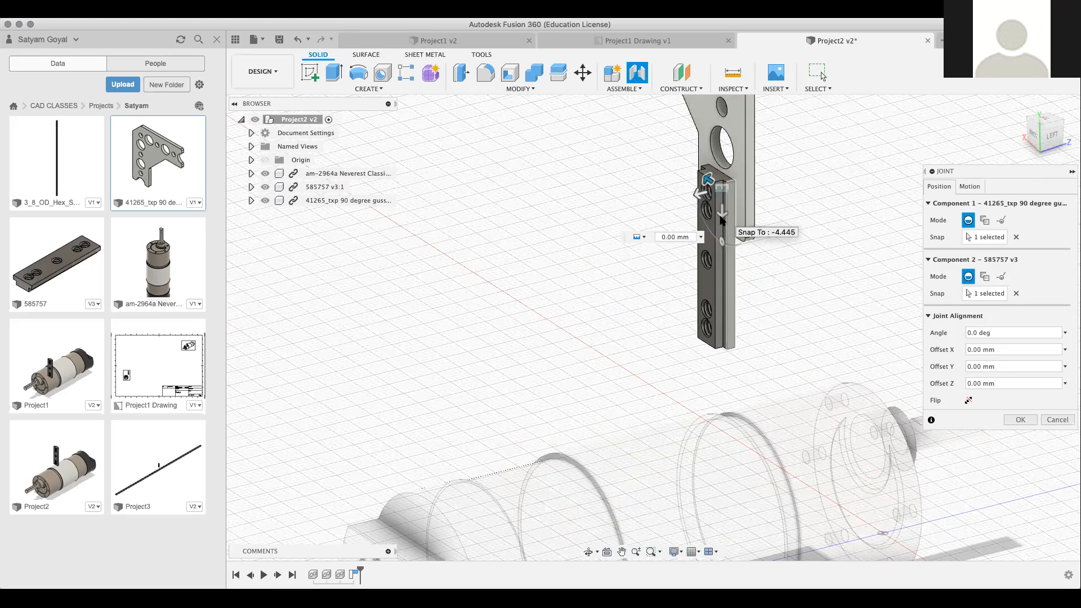
Slide the gusset along the plate with joint Y offsets of 16 mm and 14 mm, and return the offset to 0 mm.
drag(719, 215, 723, 296)
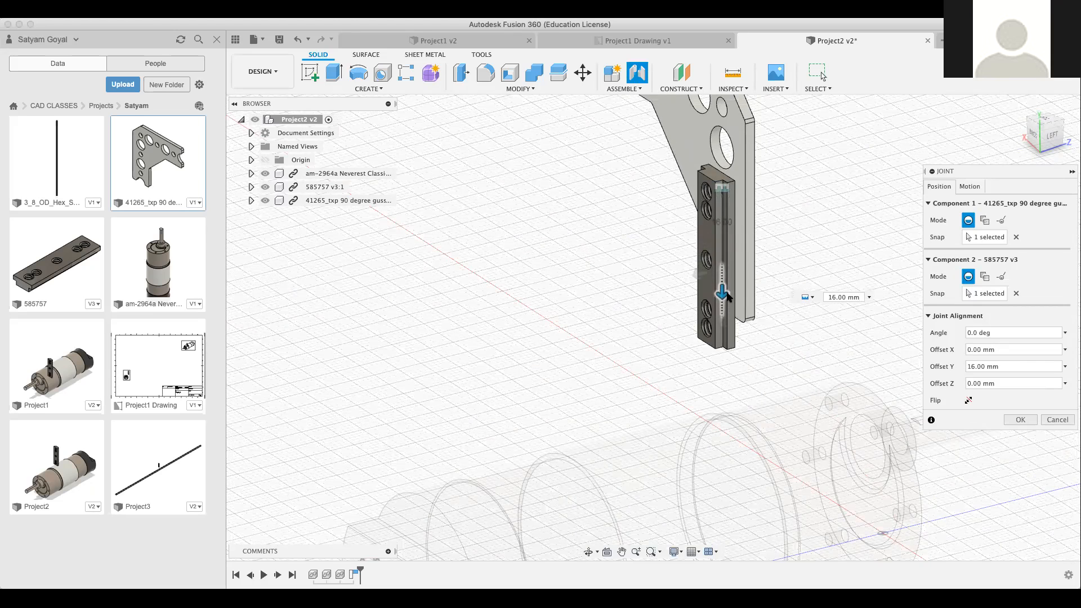
mouse_move(1051, 134)
mouse_down()
mouse_move(1058, 142)
mouse_move(1048, 138)
mouse_up()
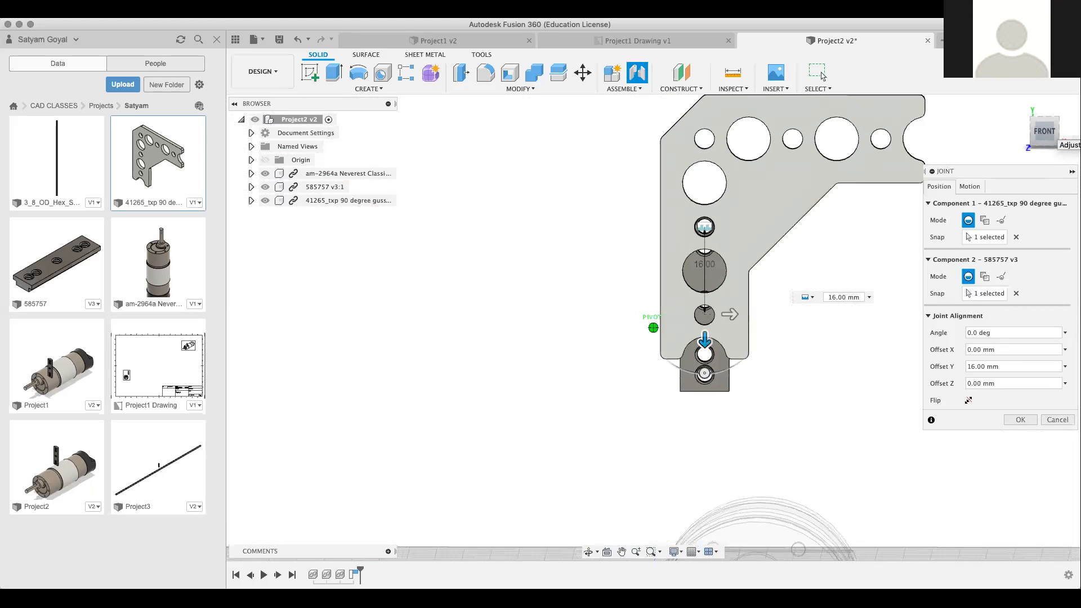
scroll(714, 274, up, 3)
scroll(712, 274, up, 1)
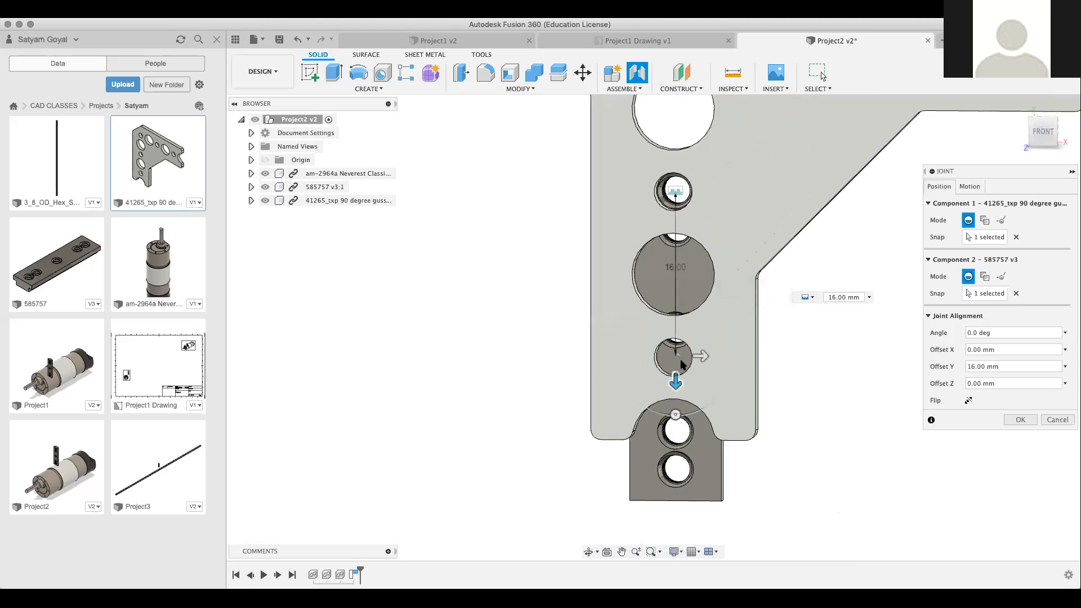
drag(677, 373, 676, 332)
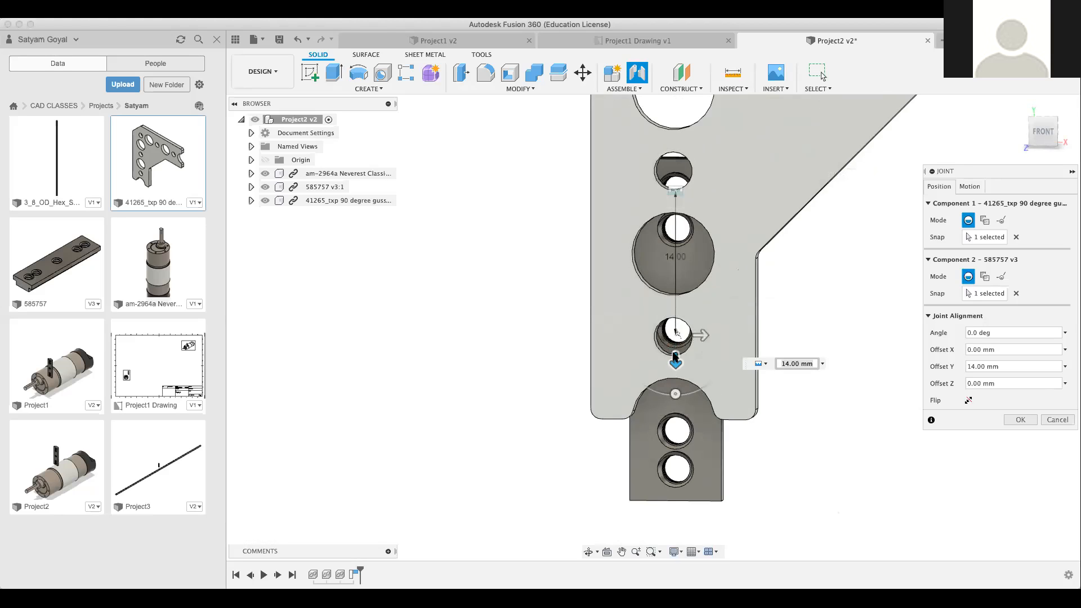
drag(676, 363, 671, 215)
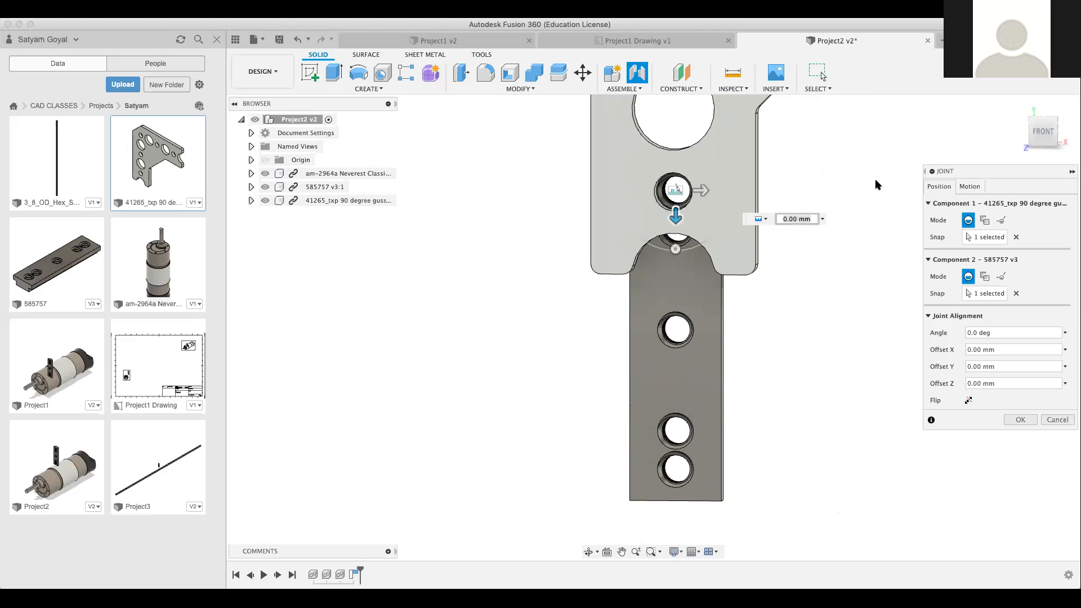
Complete the hole-to-hole joint between the gusset and the 585757 plate, and inspect the fit from several sides.
key(Return)
scroll(1049, 242, down, 3)
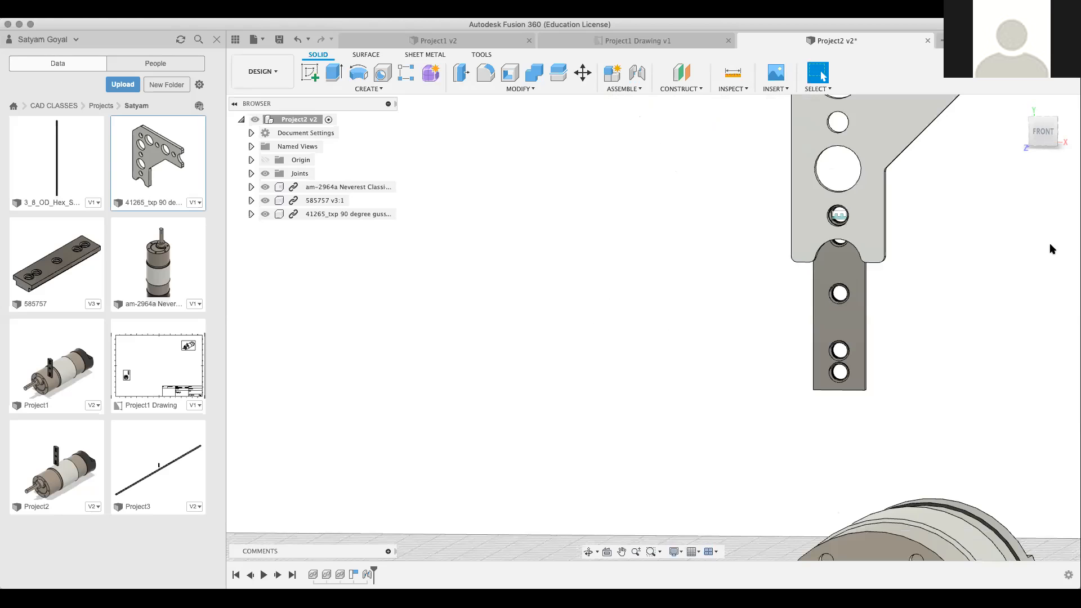
scroll(905, 231, up, 5)
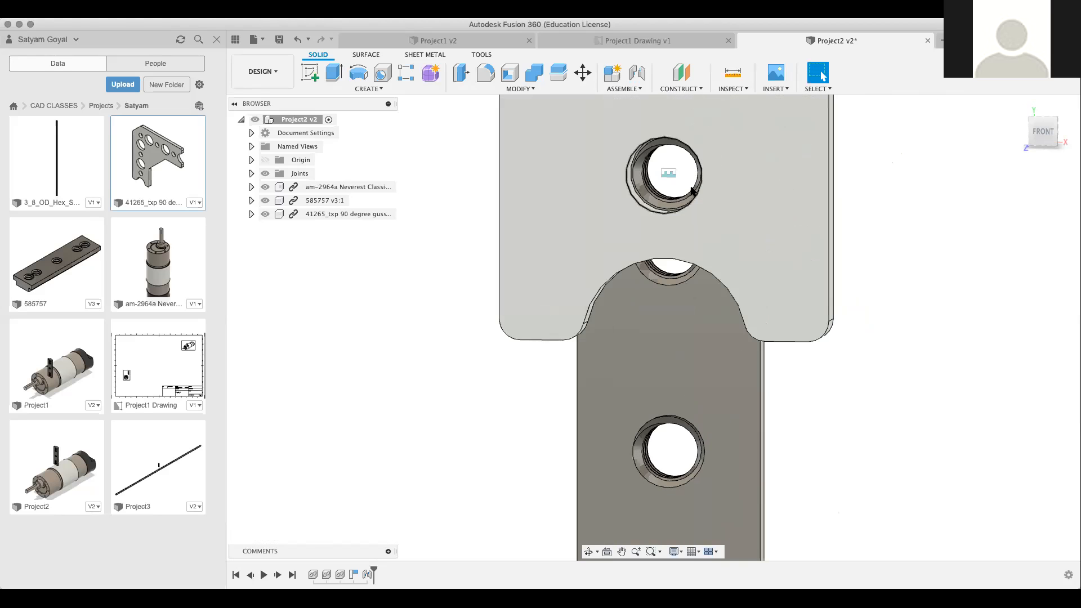
click(669, 172)
drag(1041, 135, 993, 148)
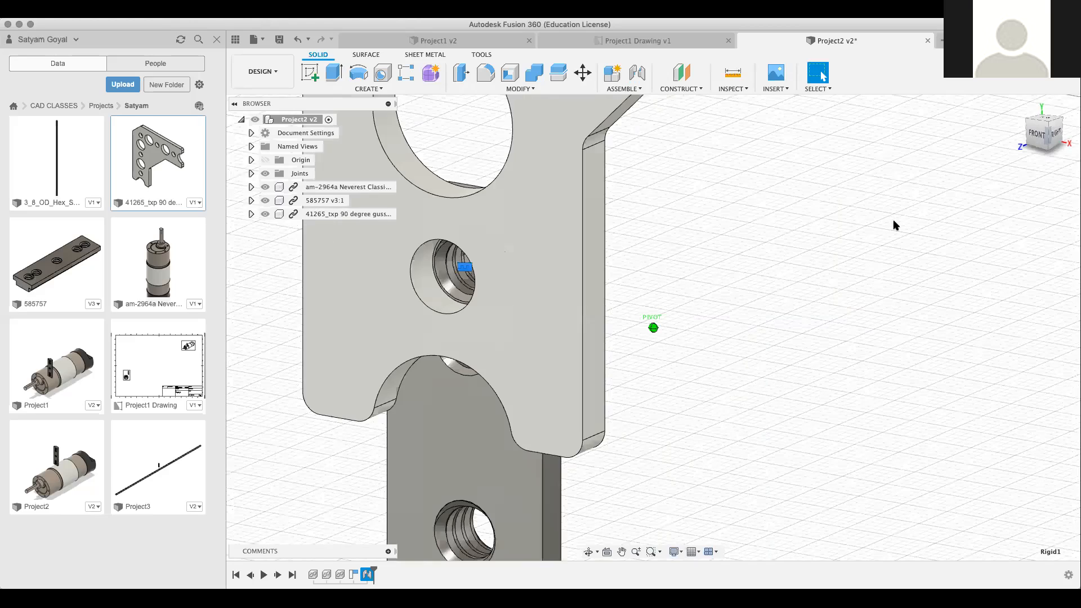
scroll(895, 225, down, 2)
scroll(902, 220, down, 3)
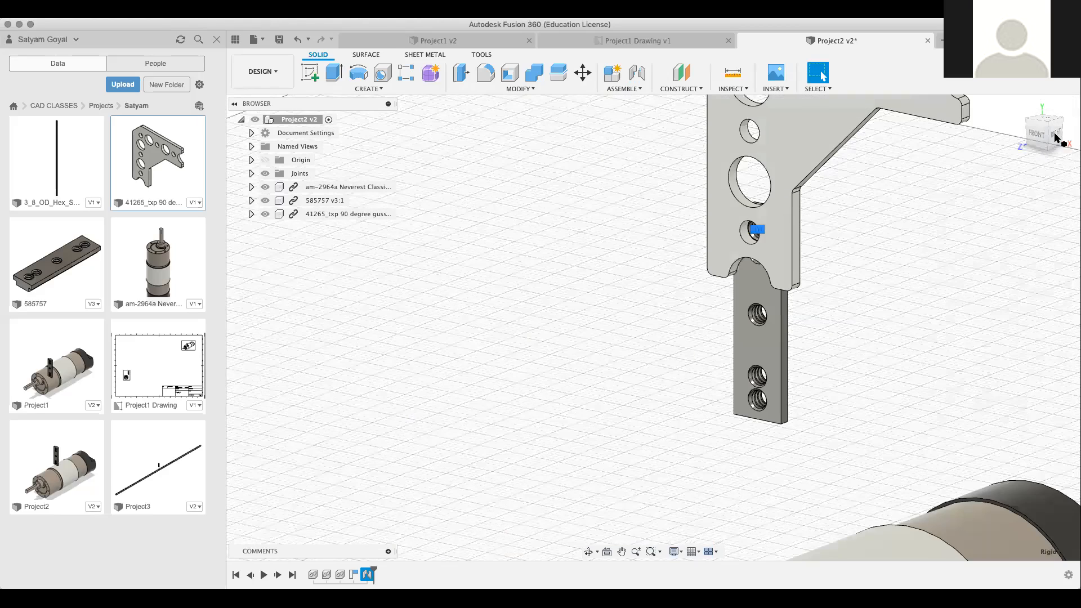
drag(1006, 143, 985, 156)
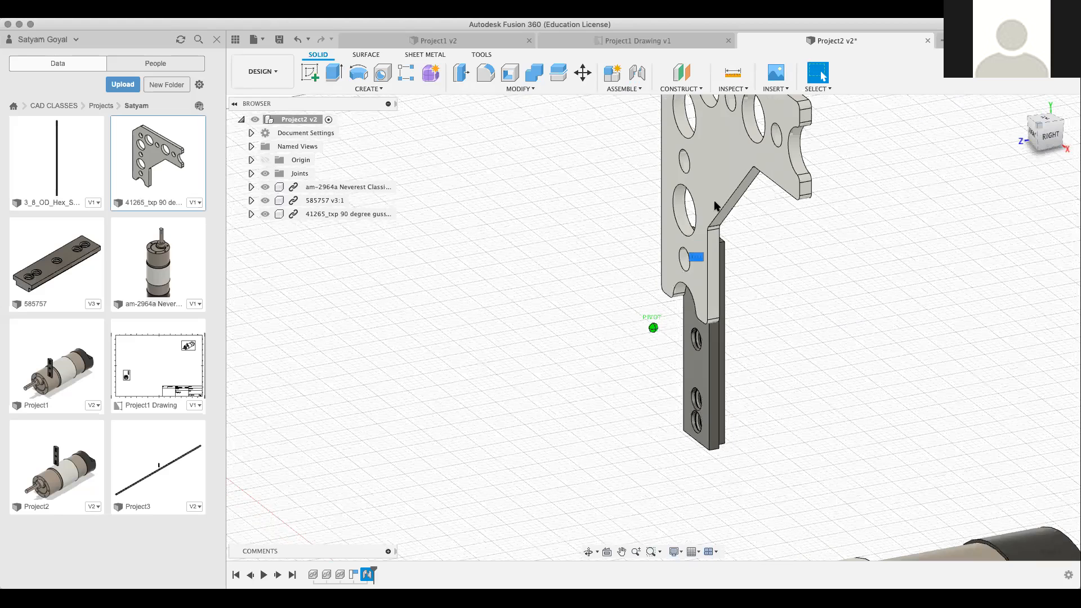
Shift the jointed gusset as a component by about -2.558 mm in X, -1.252 mm in Y and 0.545 mm in Z.
shift+middle_drag(722, 174, 668, 272)
drag(669, 270, 674, 247)
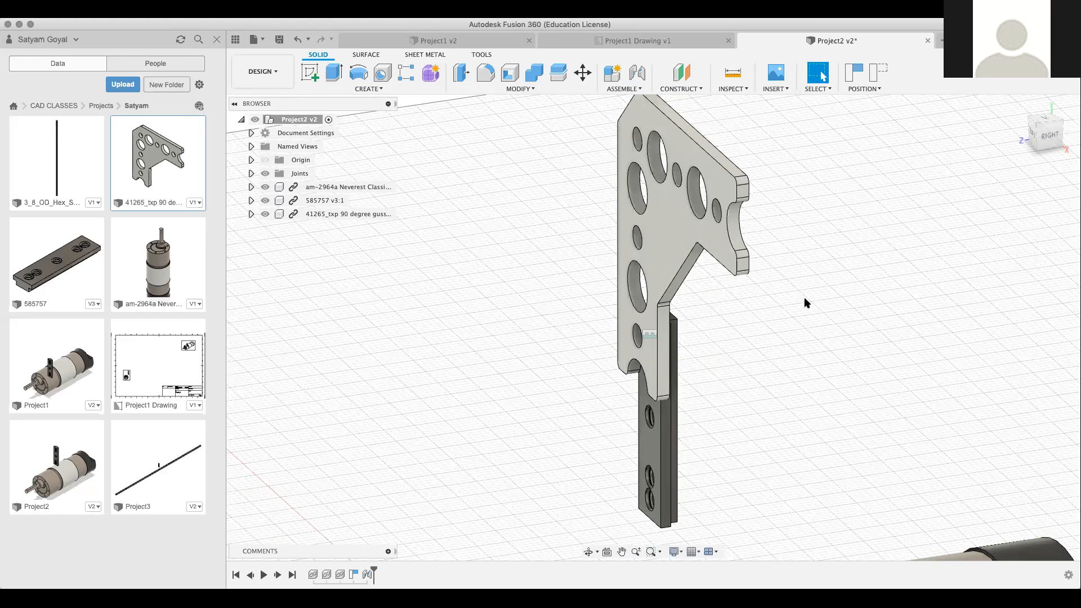
right_click(713, 299)
click(687, 309)
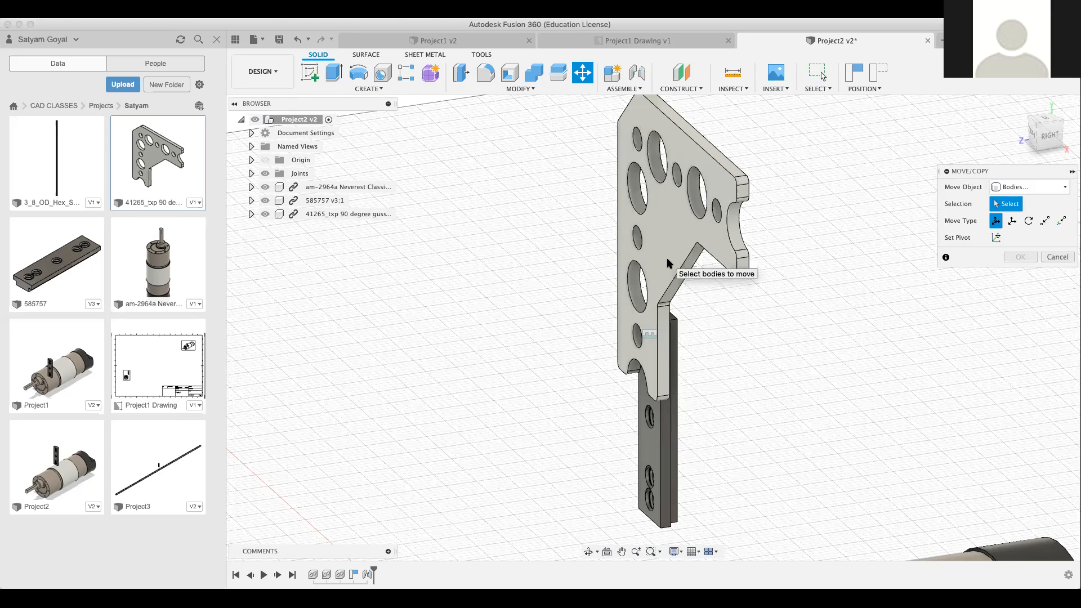
click(1023, 186)
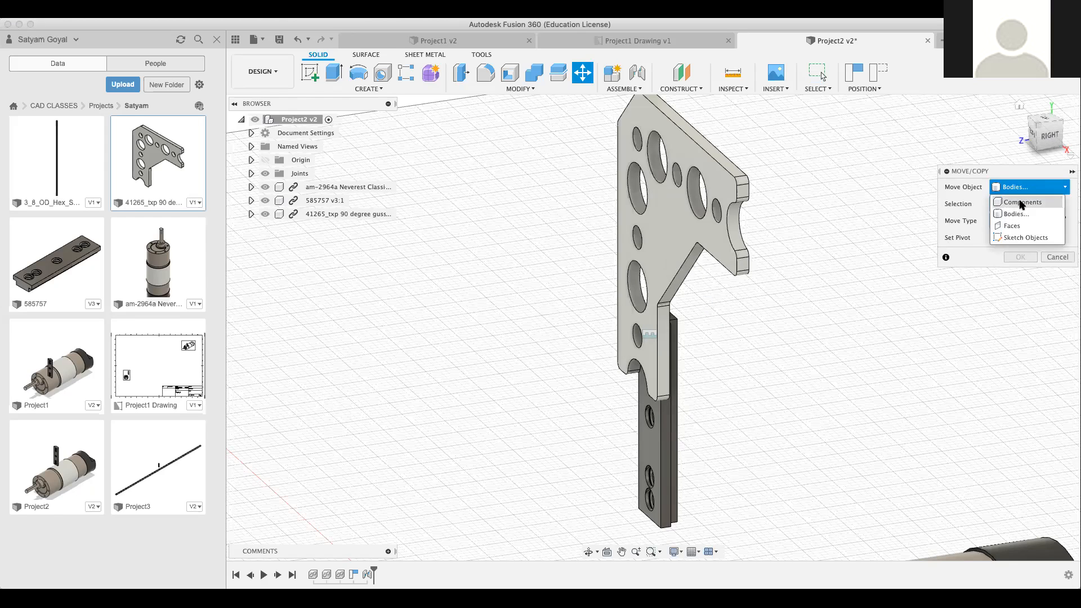
click(1013, 200)
click(677, 271)
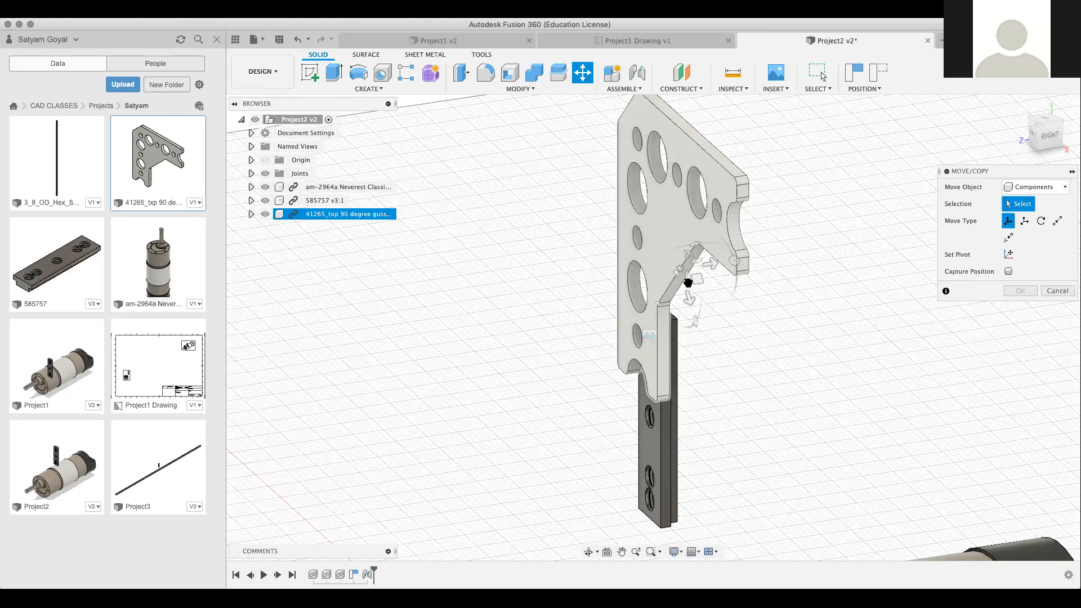
mouse_move(679, 271)
mouse_down()
mouse_move(767, 243)
mouse_move(704, 288)
mouse_move(726, 208)
mouse_move(663, 279)
mouse_up()
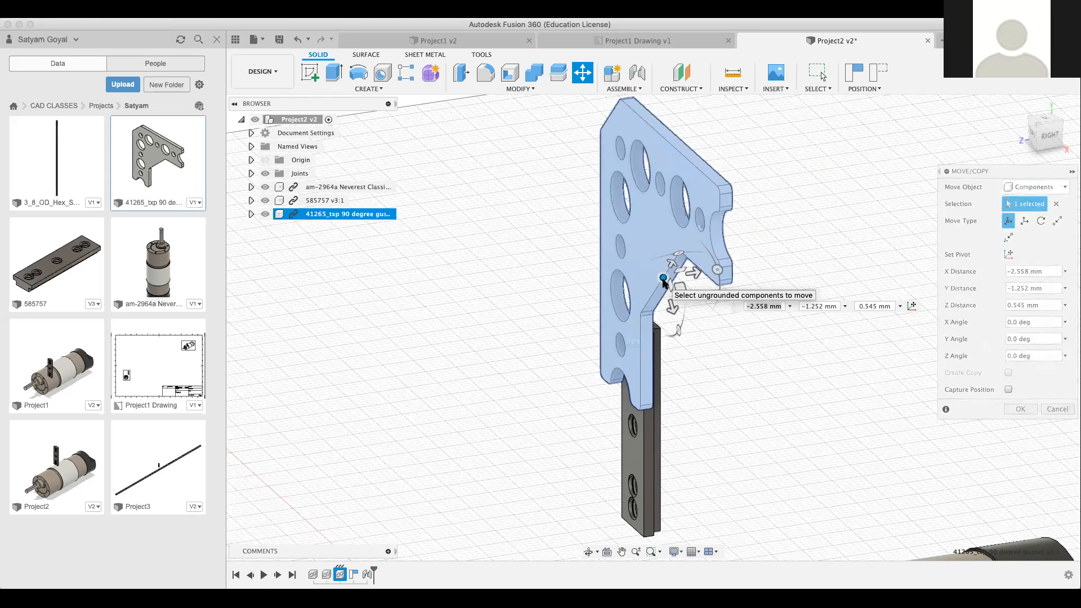
key(Return)
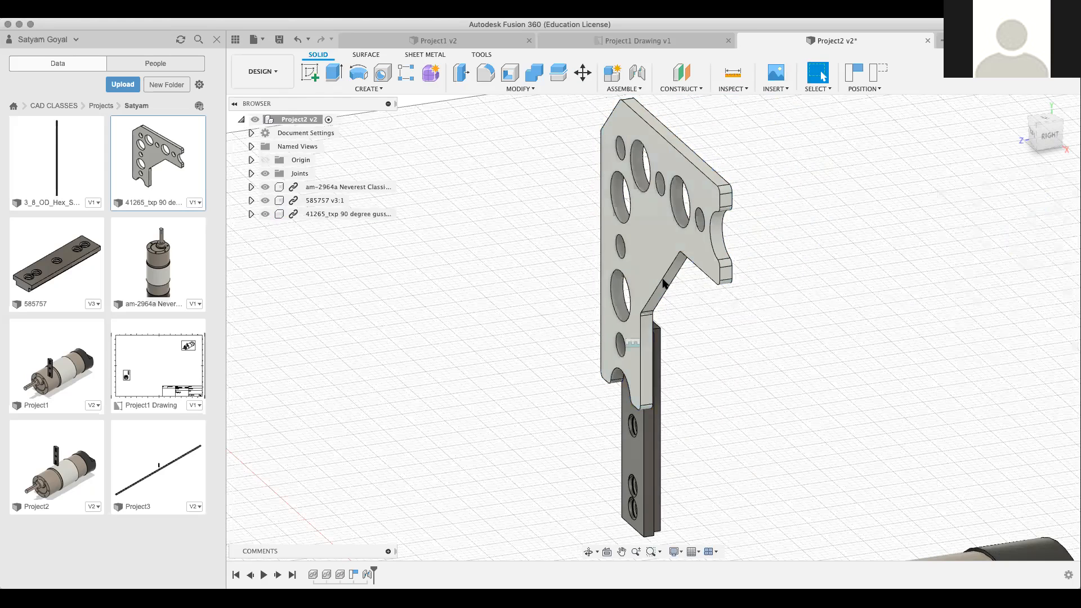
Open the gusset joint for editing to review its alignment, close it unchanged, and examine the plate from its opposite side.
click(634, 346)
right_click(635, 348)
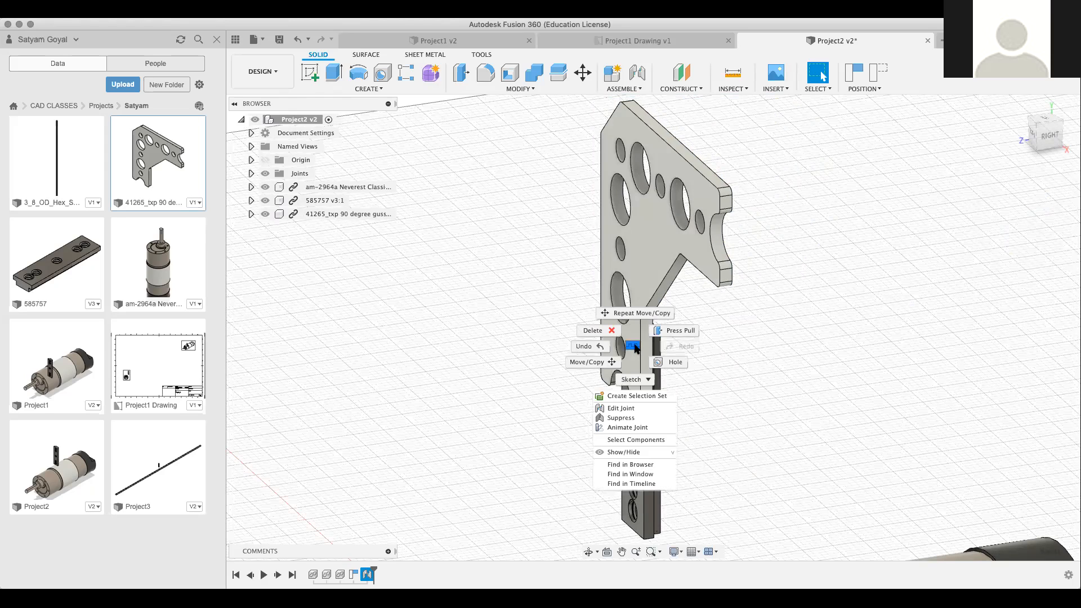
click(640, 414)
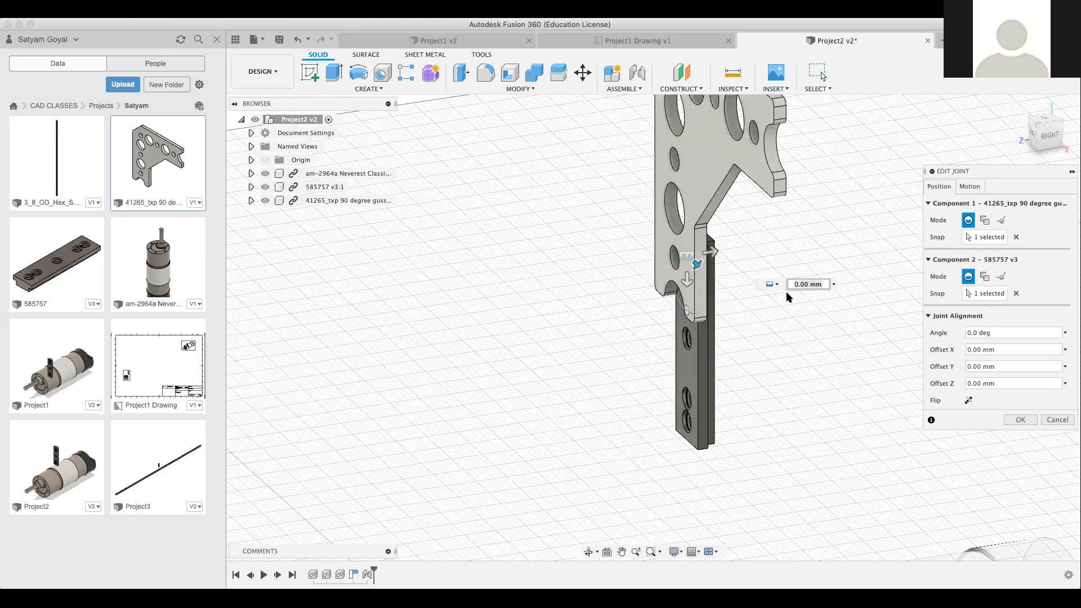
mouse_move(1046, 137)
mouse_down()
mouse_move(1014, 140)
mouse_move(1056, 147)
mouse_move(1017, 139)
mouse_move(1033, 149)
mouse_move(1026, 137)
mouse_move(1048, 139)
mouse_up()
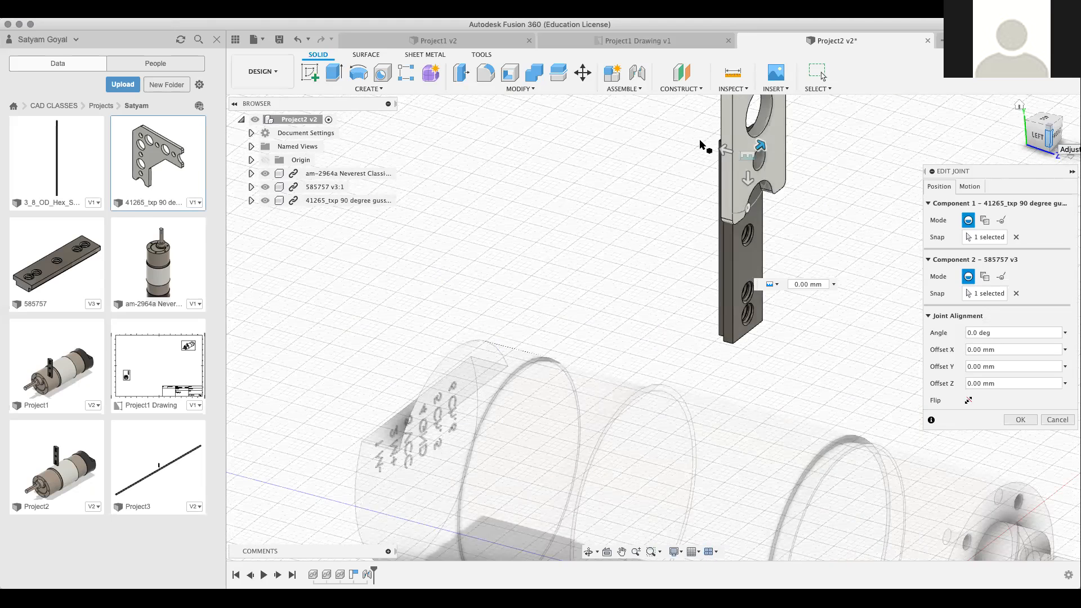
key(Return)
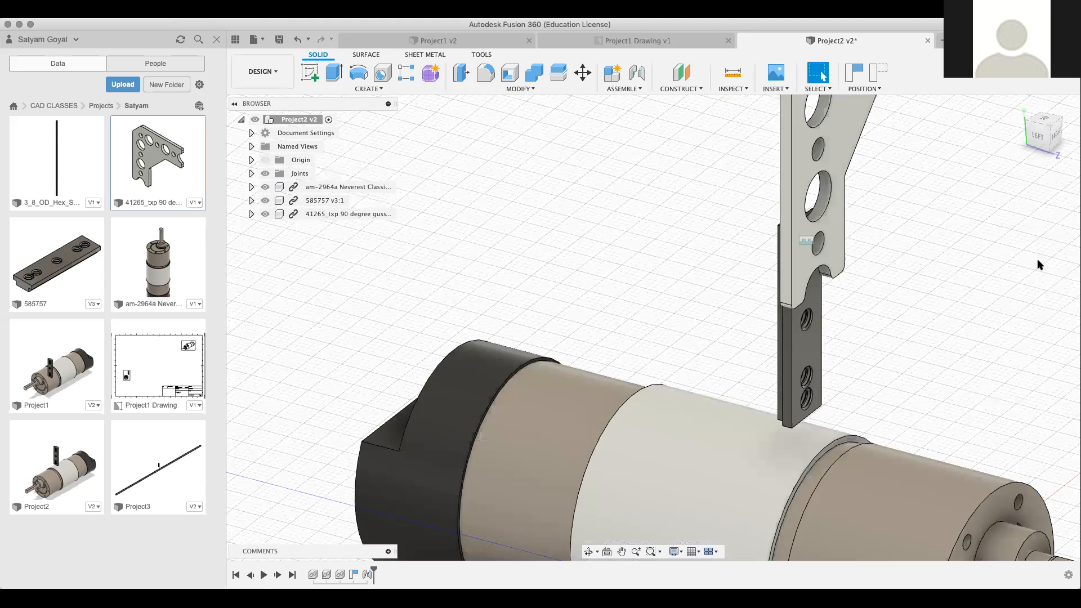
click(1046, 129)
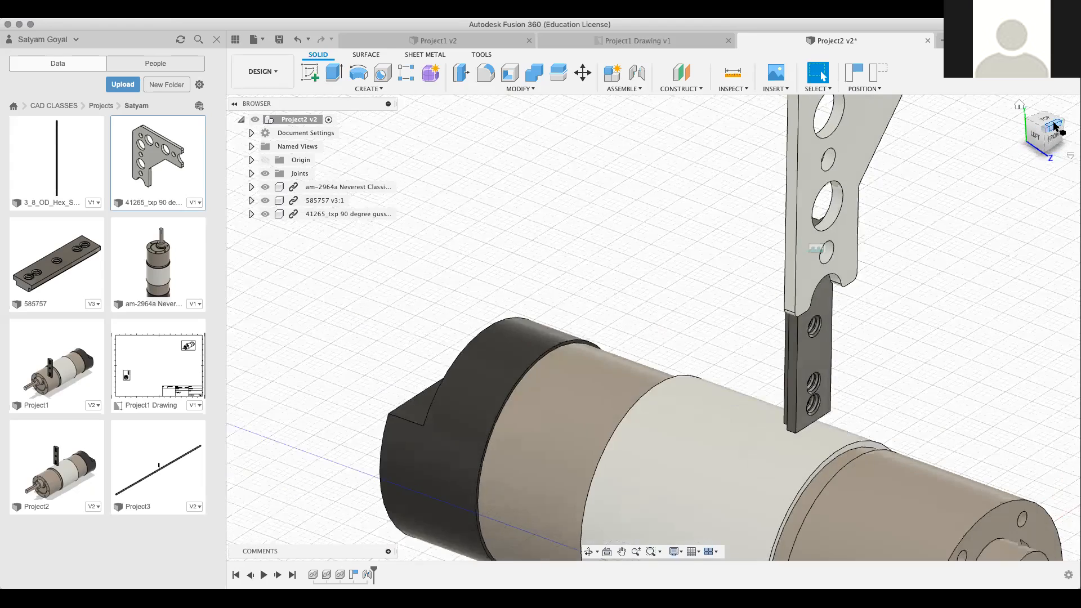
mouse_move(1043, 132)
mouse_down()
mouse_move(977, 71)
mouse_move(946, 76)
mouse_up()
drag(833, 119, 762, 134)
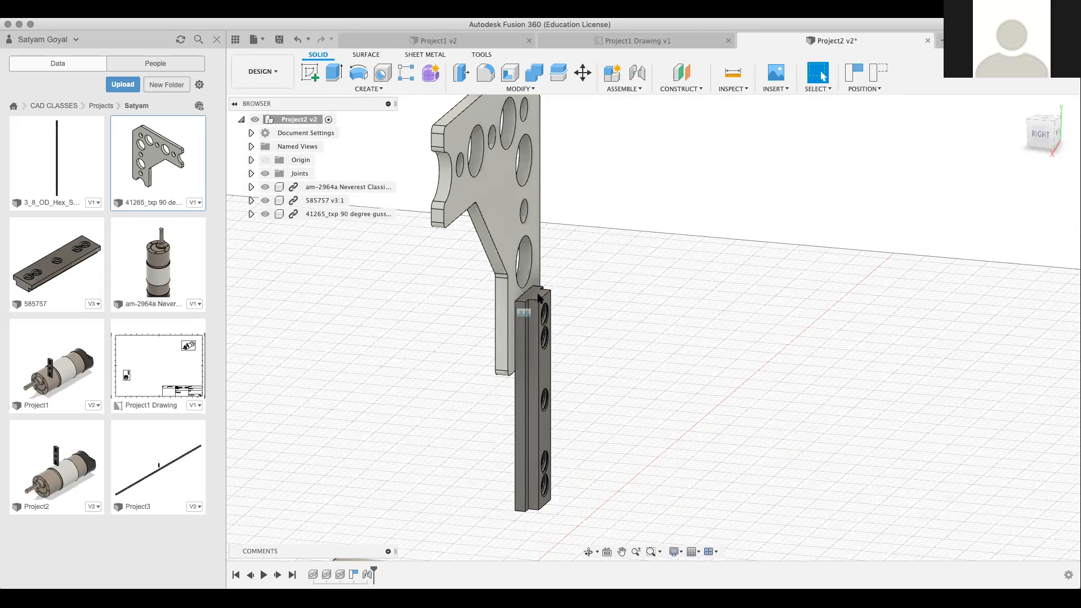
Delete the joint between the gusset and the 585757 plate.
right_click(528, 315)
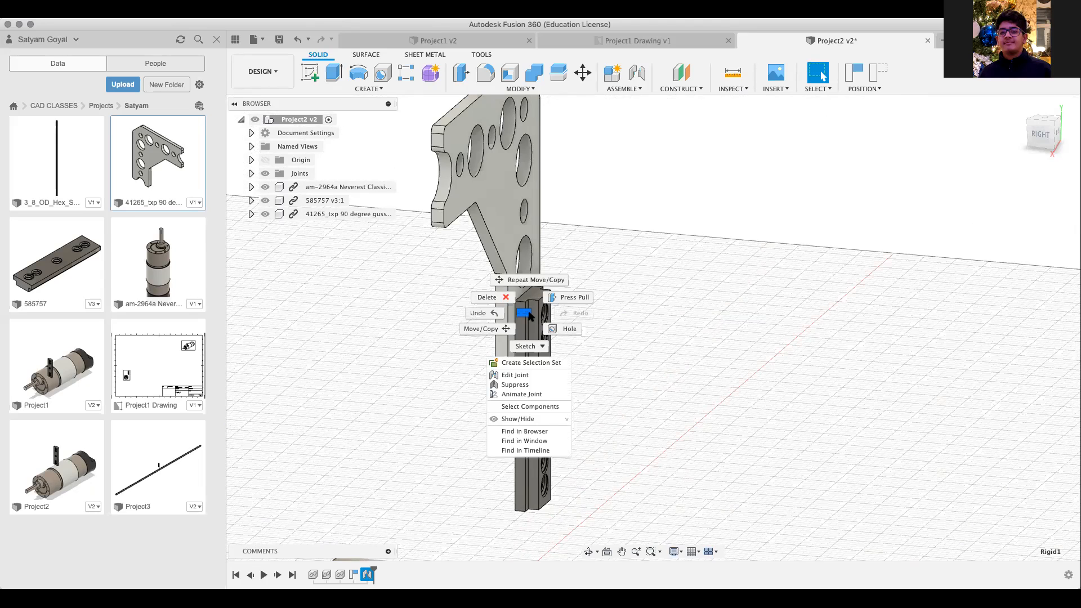
click(529, 313)
click(606, 308)
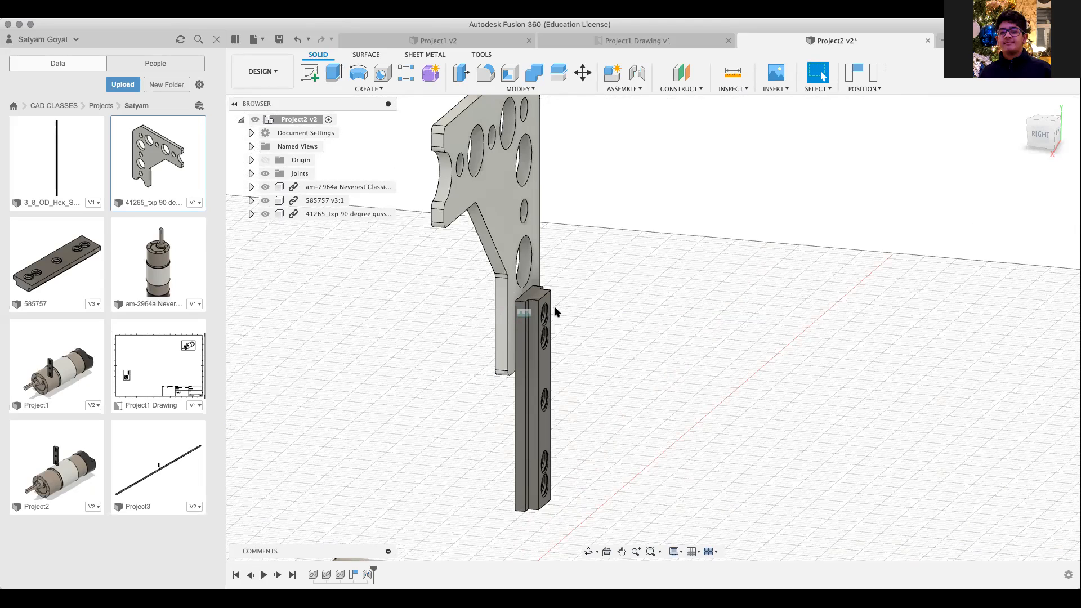
right_click(521, 315)
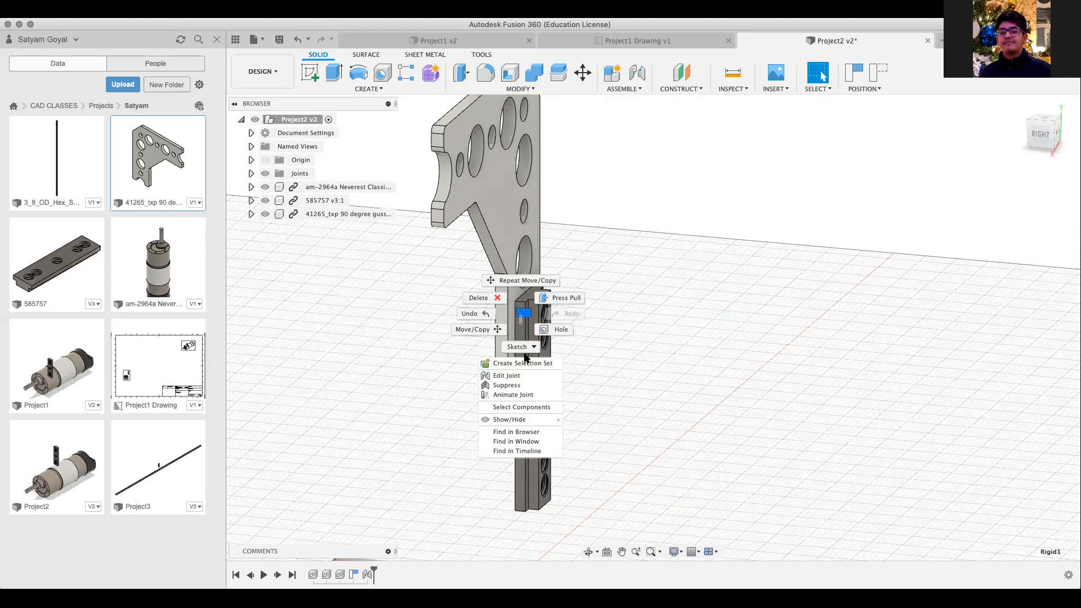
click(490, 299)
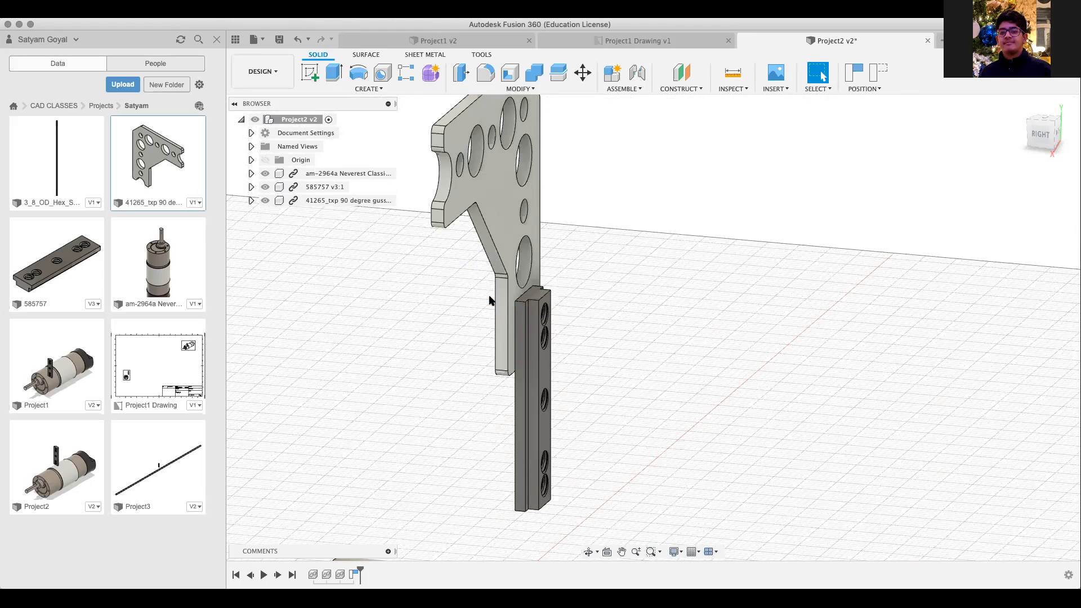
Pull the 585757 plate away from the gusset and rotate it 90 degrees about the X axis.
drag(539, 326, 564, 373)
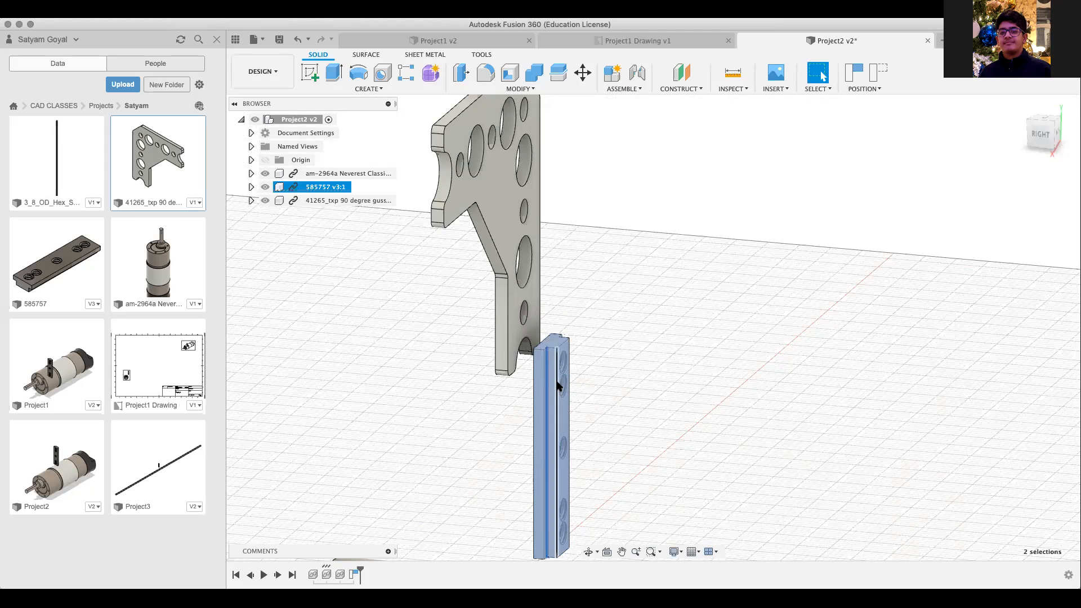
right_click(558, 384)
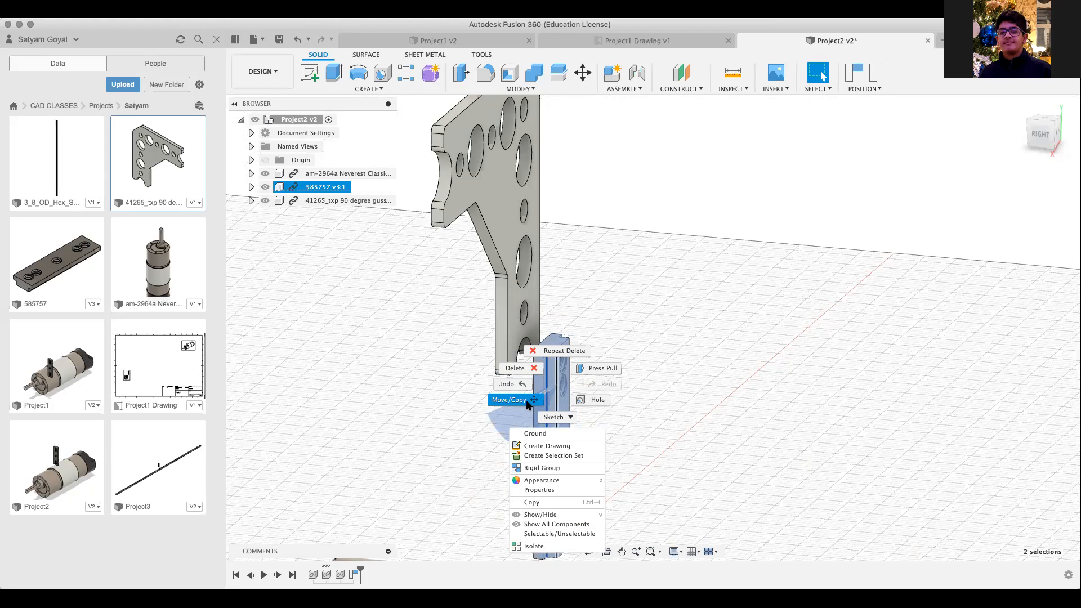
click(528, 402)
drag(603, 378, 546, 426)
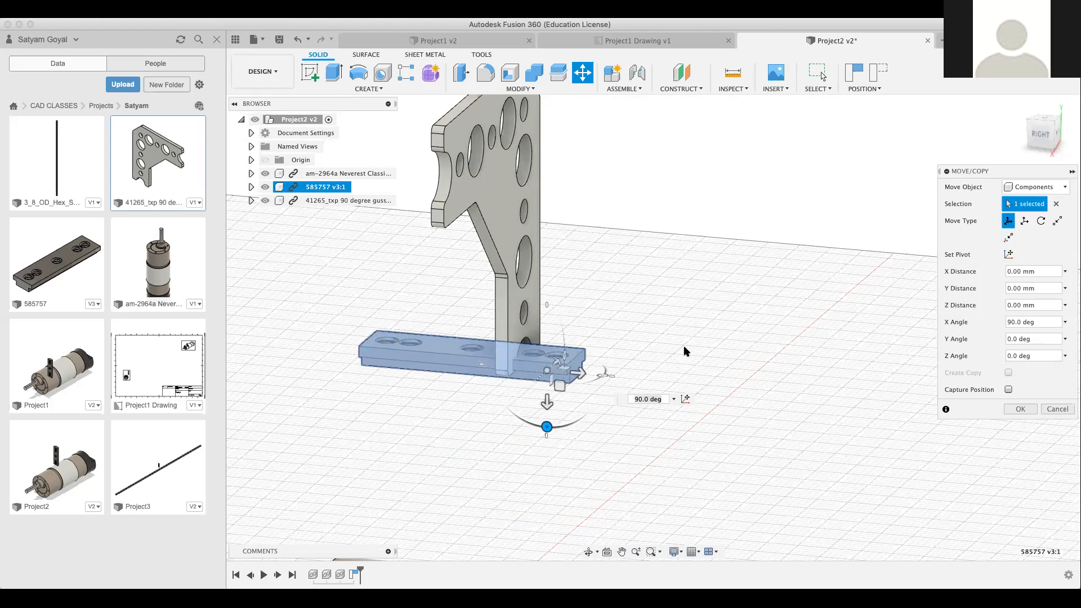
key(Return)
drag(532, 369, 506, 398)
Try to joint the gusset's lower end hole to the outermost hole of the flat-lying 585757 plate, capturing the moved component positions.
drag(1037, 137, 789, 232)
scroll(487, 312, up, 5)
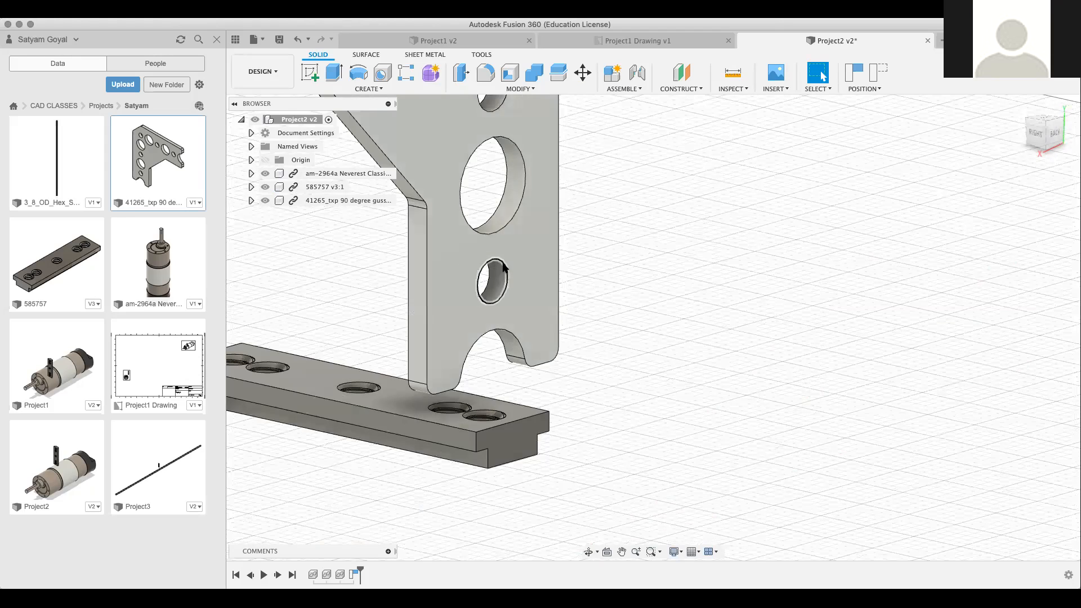
key(j)
click(524, 310)
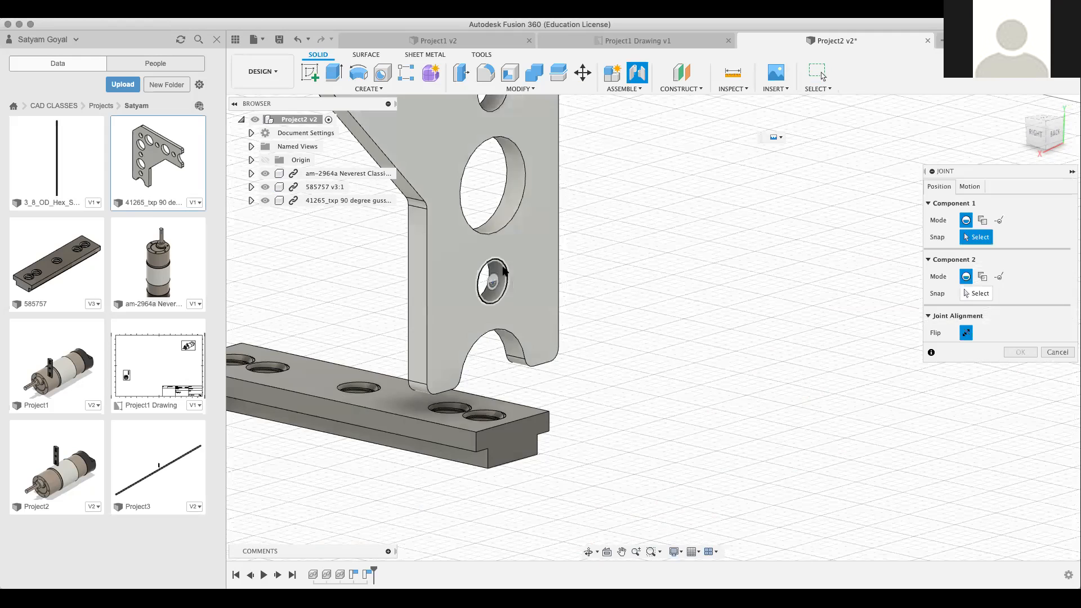
click(504, 272)
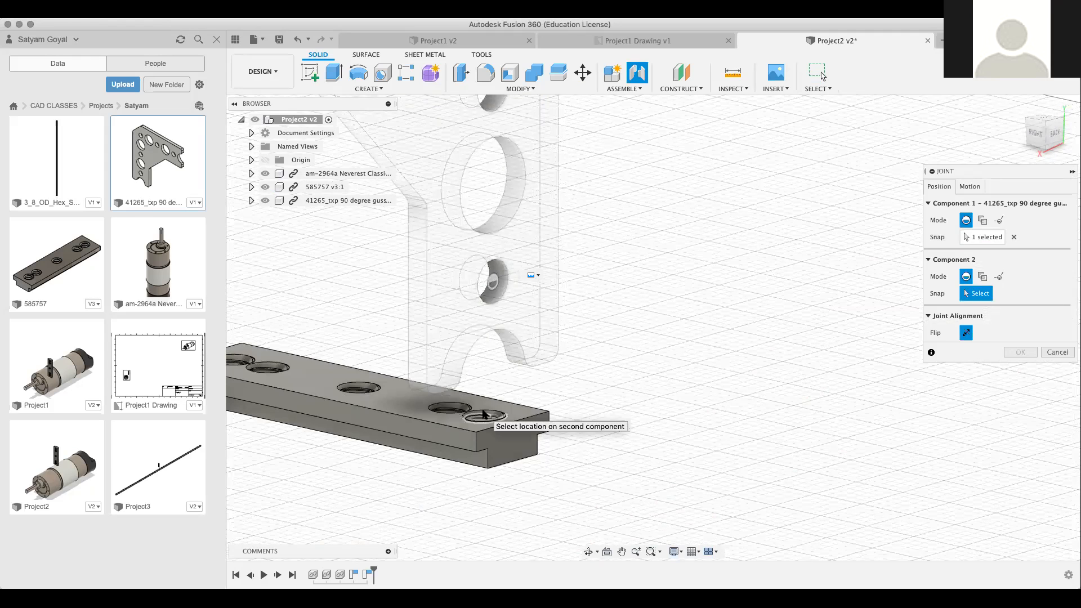
click(483, 415)
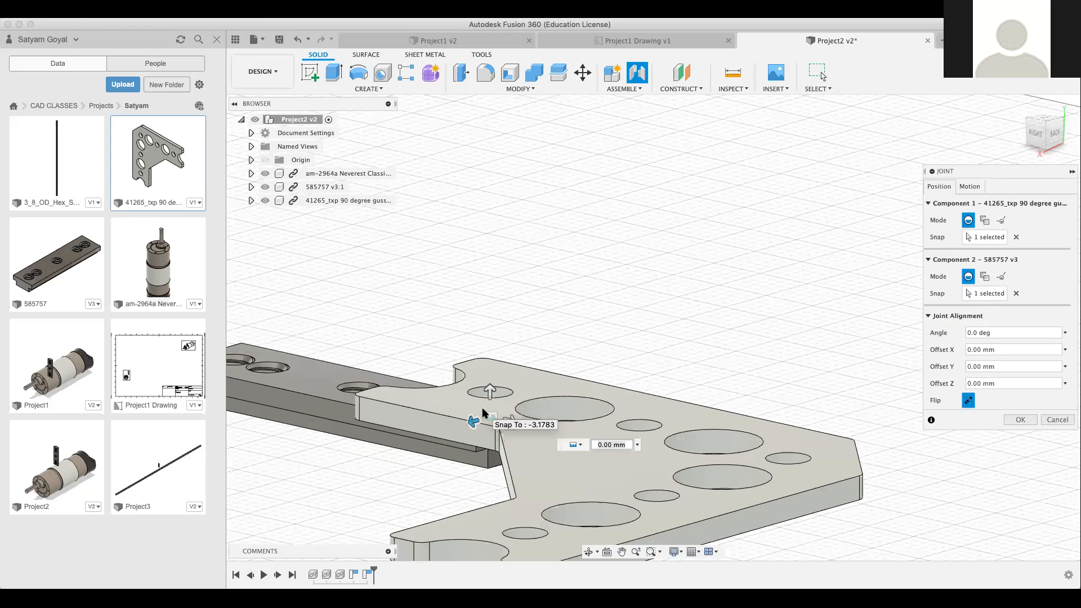
key(Return)
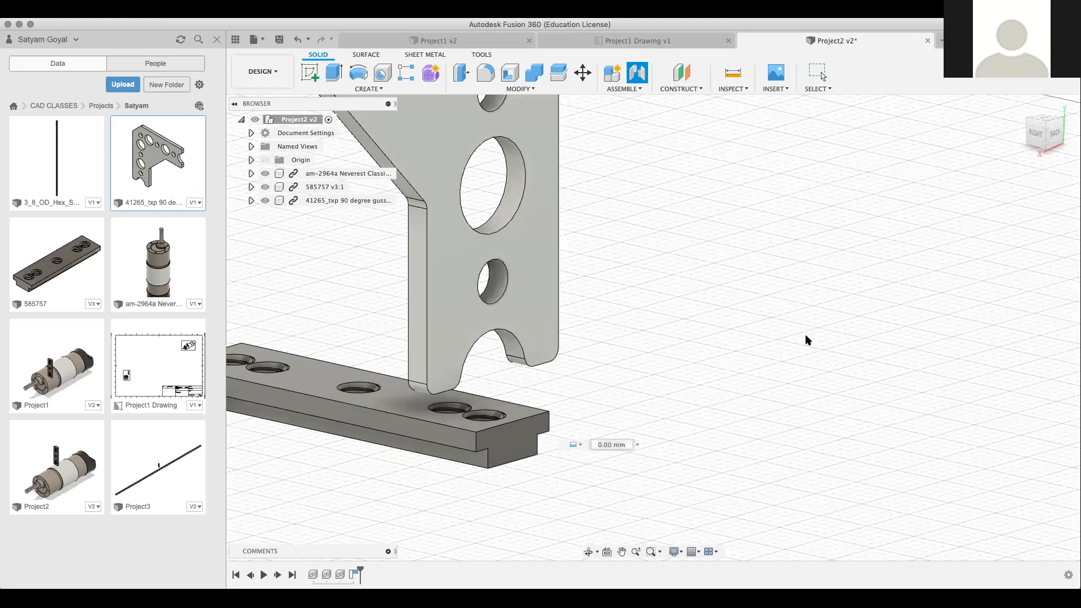
Move the 585757 plate clear of the gusset and rotate it 90 degrees about the Z axis so it stands upright.
drag(528, 424, 821, 469)
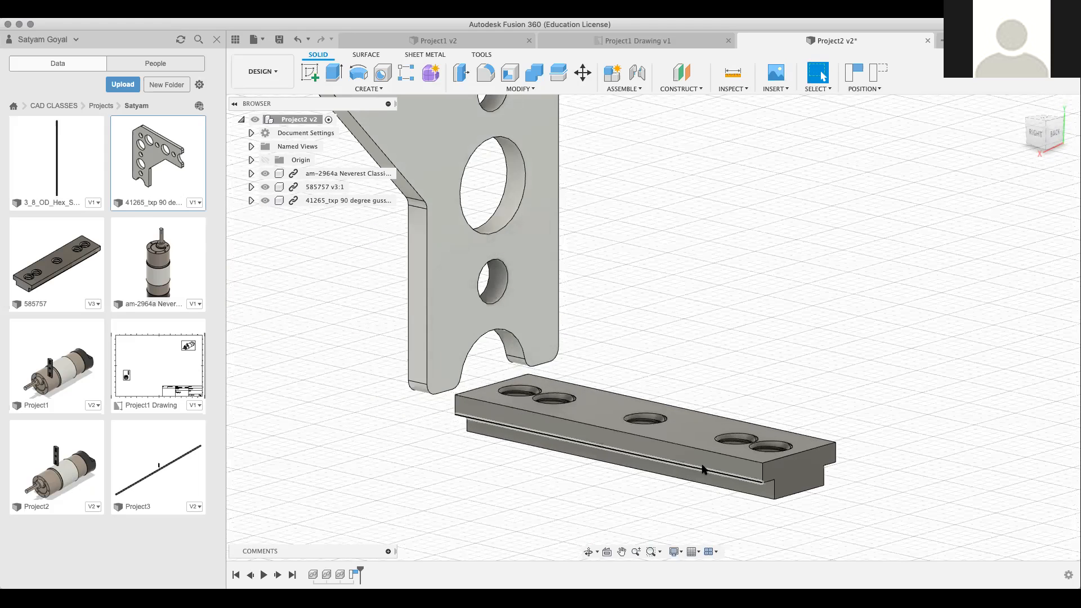
right_click(803, 401)
click(783, 419)
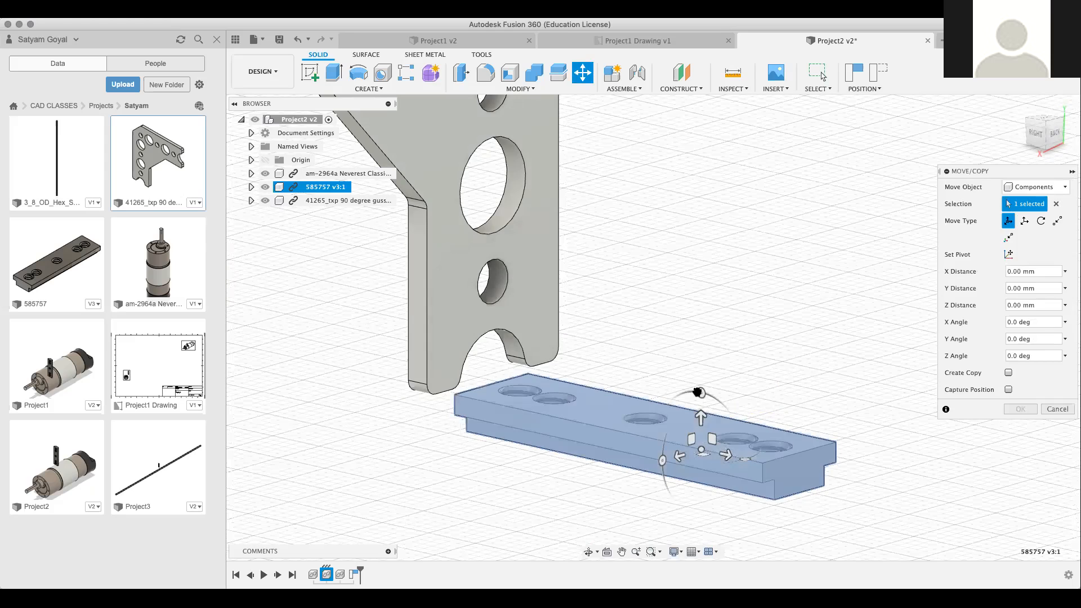
drag(701, 393, 584, 434)
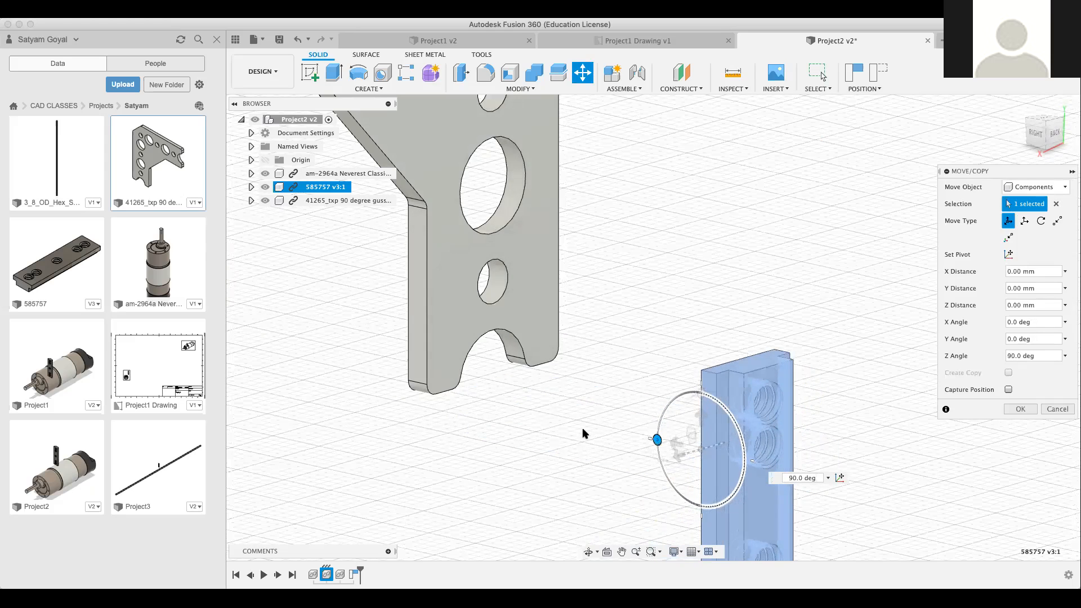
click(1038, 139)
middle_drag(847, 259, 669, 304)
key(Return)
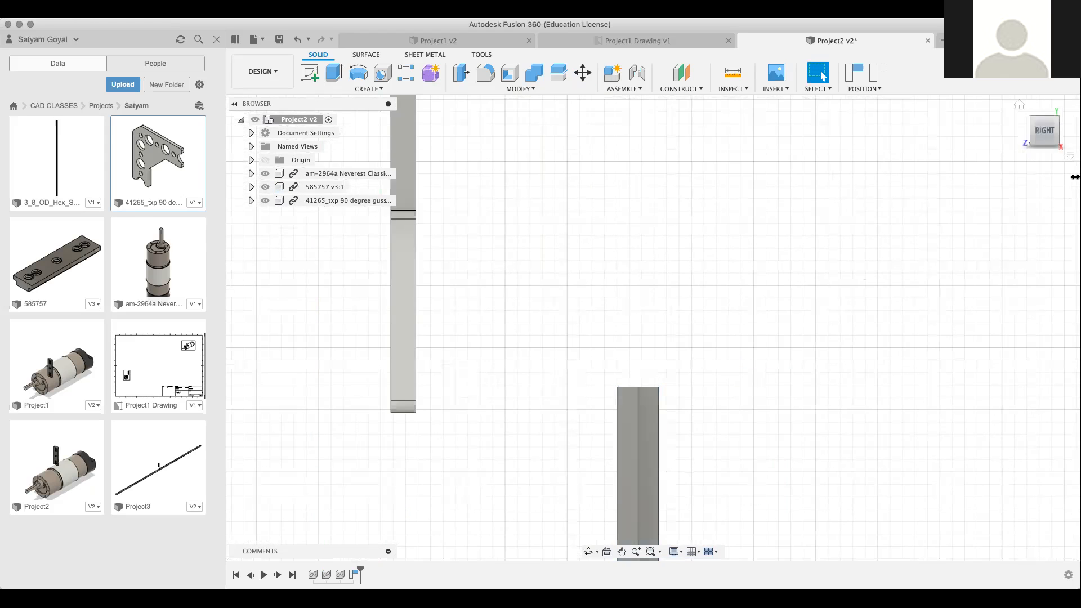
drag(1036, 133, 1010, 147)
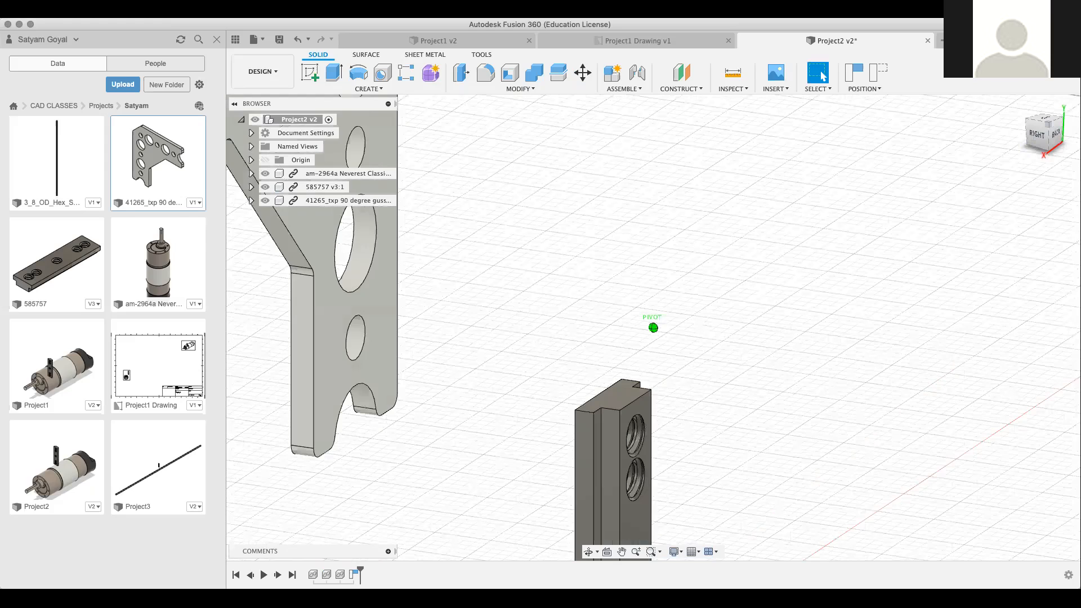
shift+middle_drag(819, 136, 775, 150)
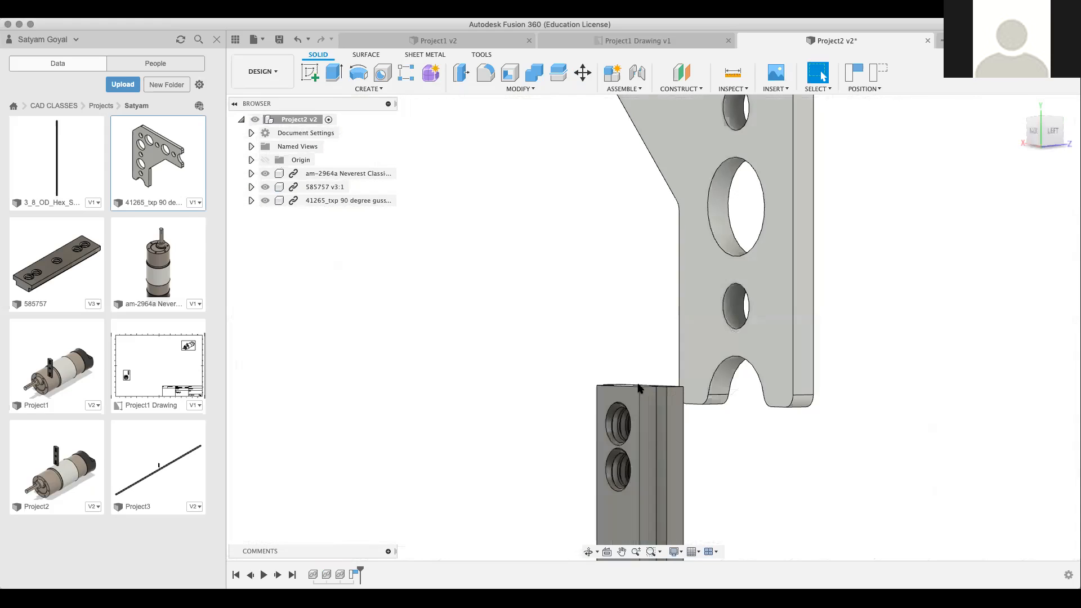
drag(718, 332, 740, 306)
click(1047, 125)
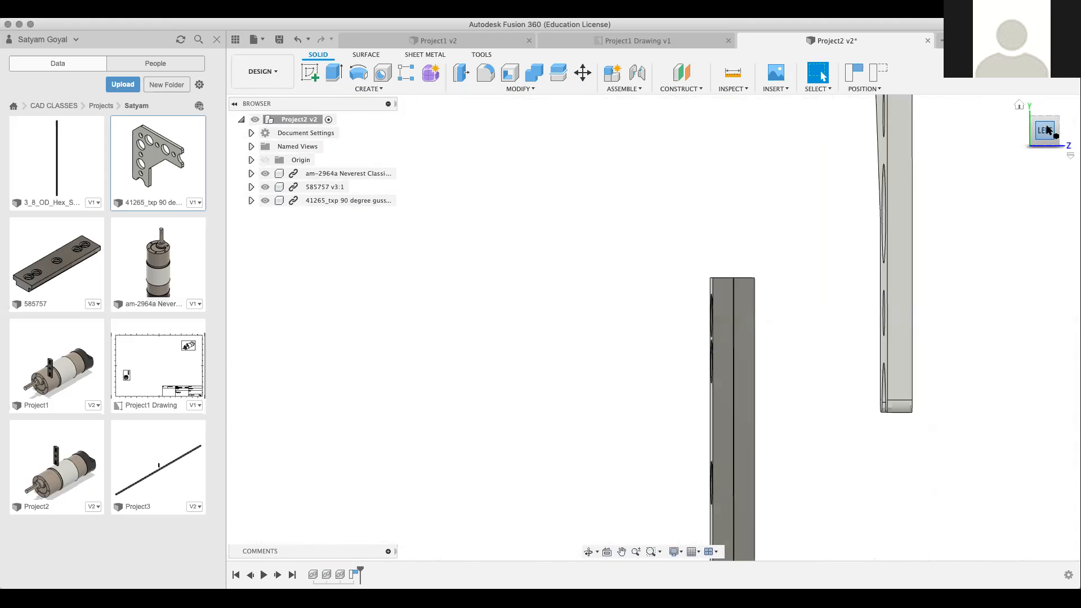
drag(1022, 130, 1011, 136)
shift+middle_drag(1010, 136, 851, 37)
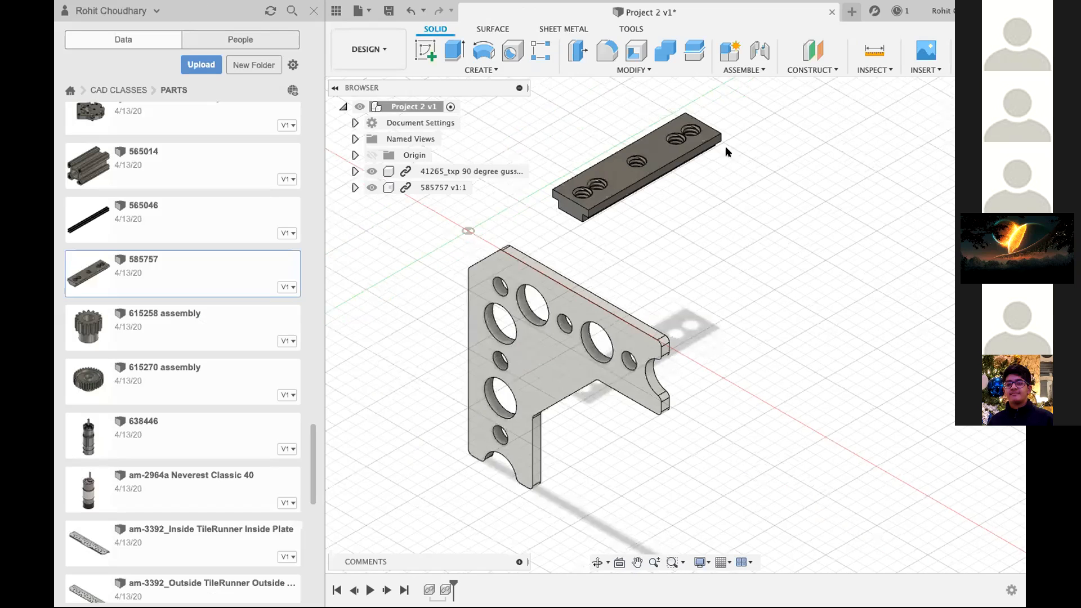
In Project 2, try to joint the 585757 plate's outermost hole to the corner hole on the gusset's rear face.
scroll(624, 258, up, 5)
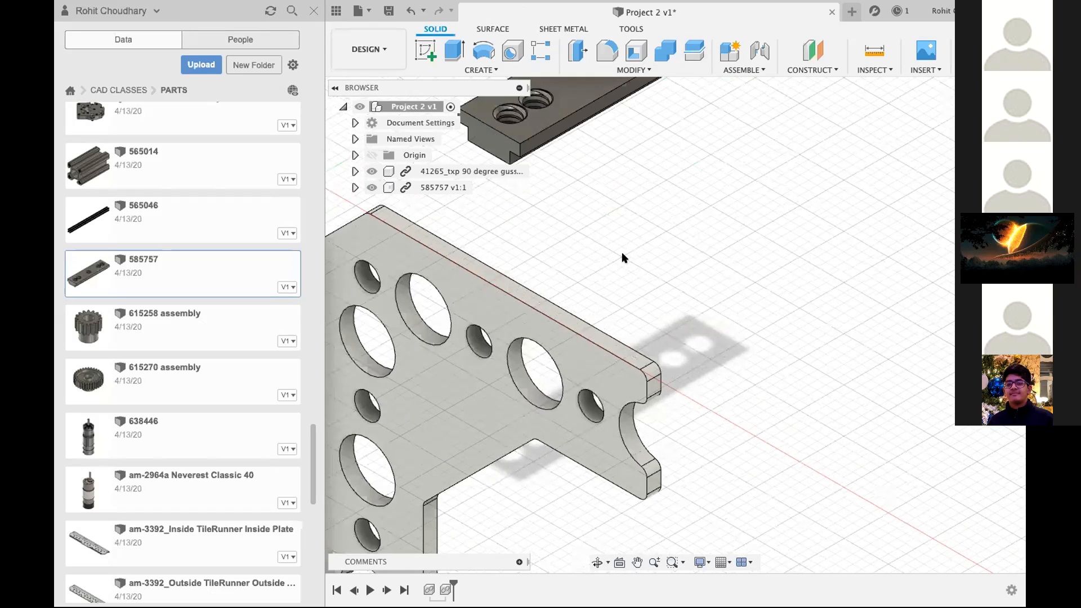
scroll(623, 258, down, 2)
click(761, 52)
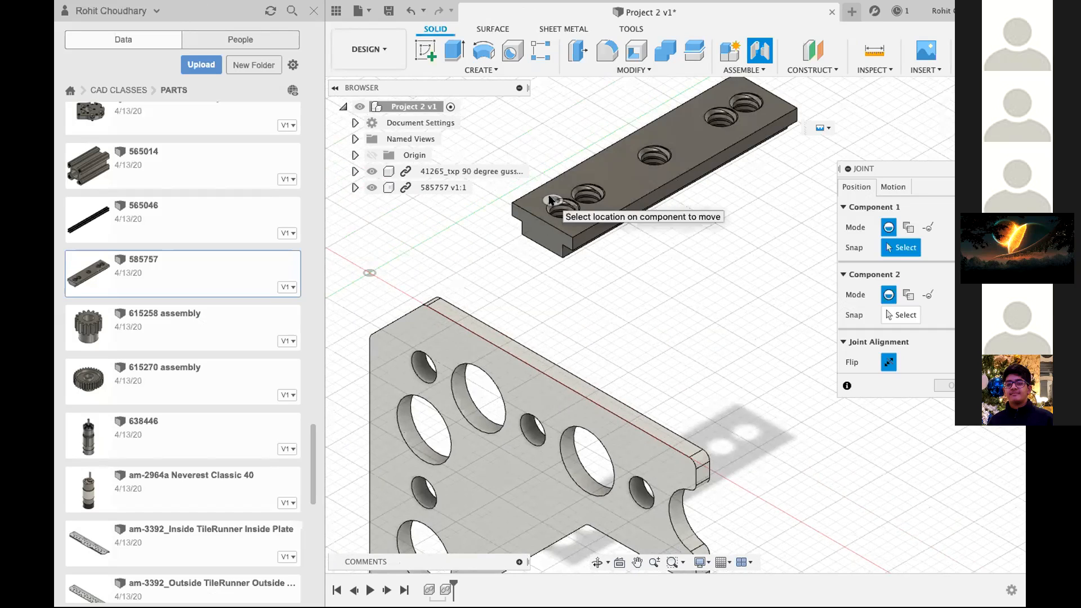
scroll(551, 199, up, 3)
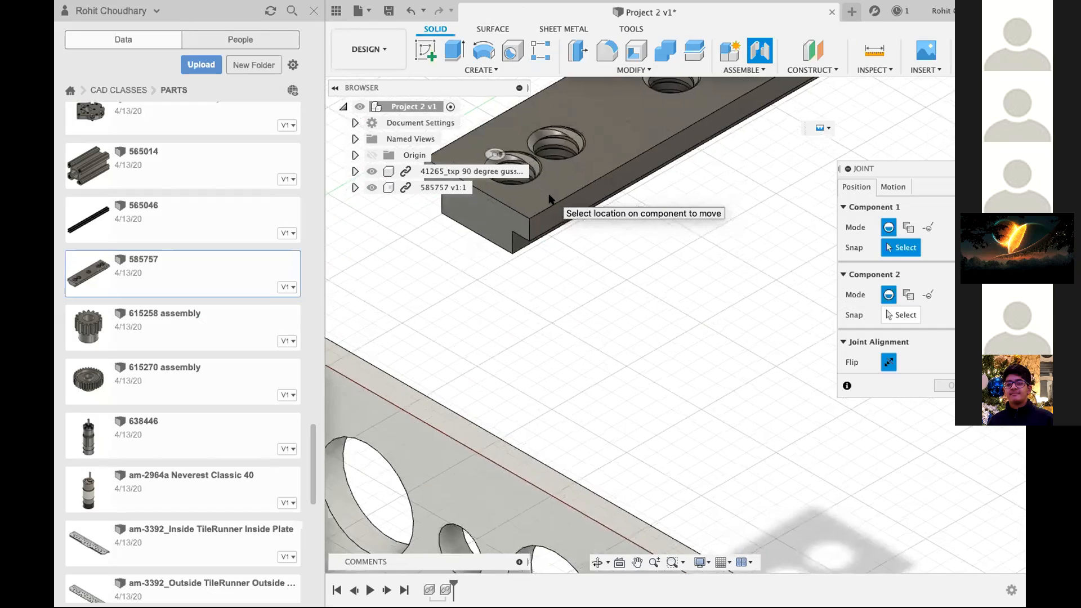
middle_drag(549, 195, 631, 253)
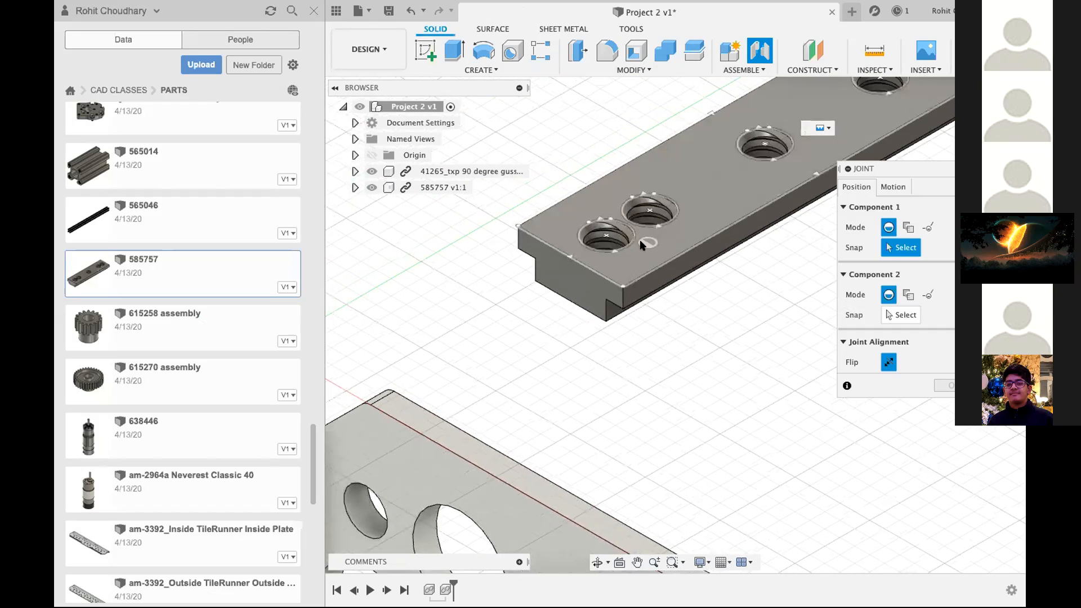
click(586, 223)
scroll(536, 400, down, 2)
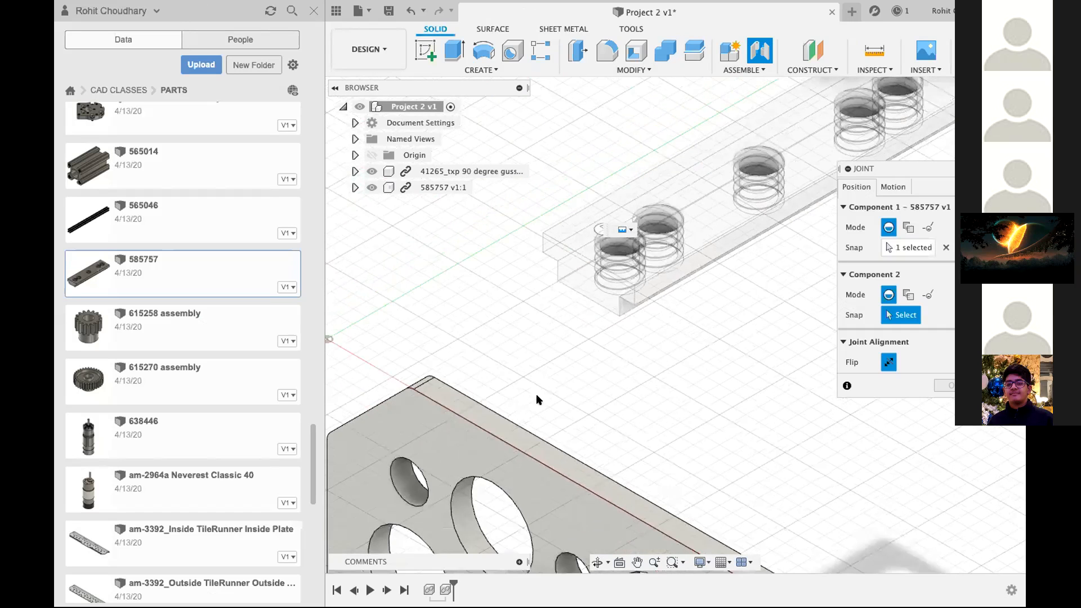
scroll(456, 432, down, 1)
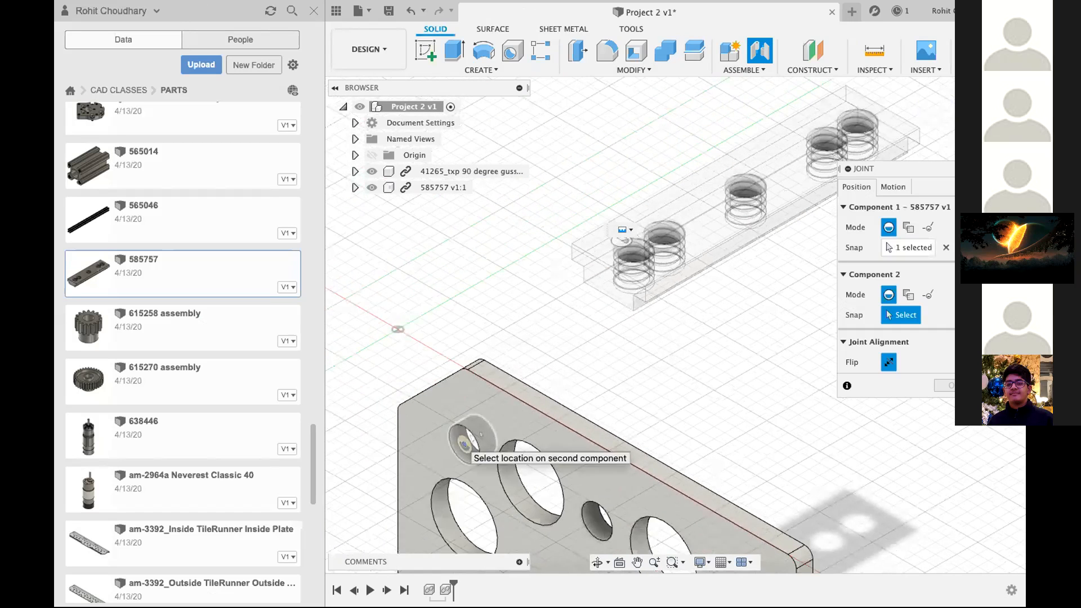
shift+middle_drag(523, 398, 564, 265)
click(565, 263)
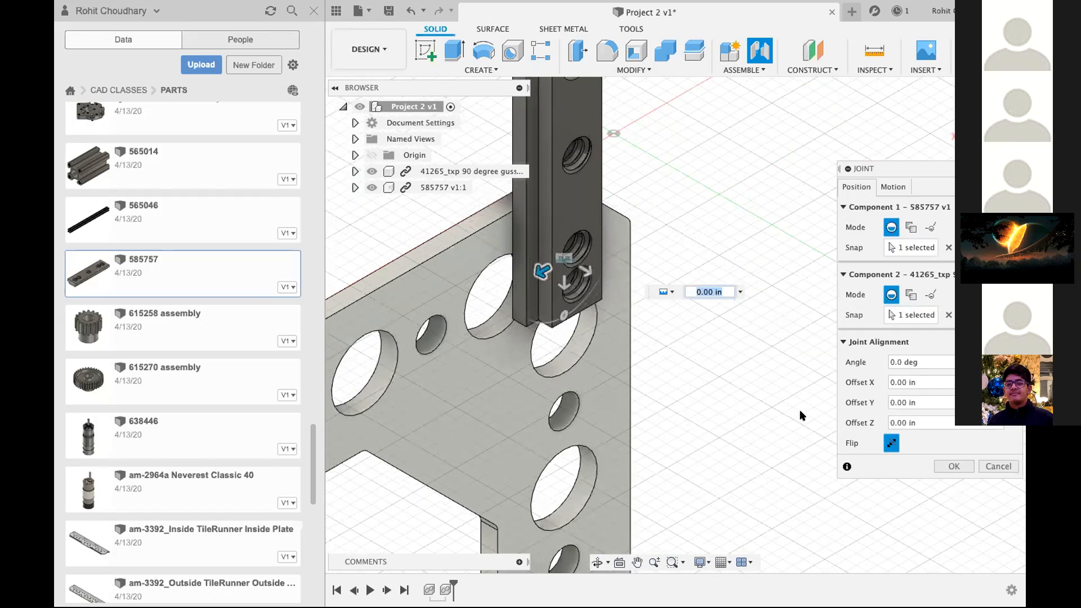
click(999, 467)
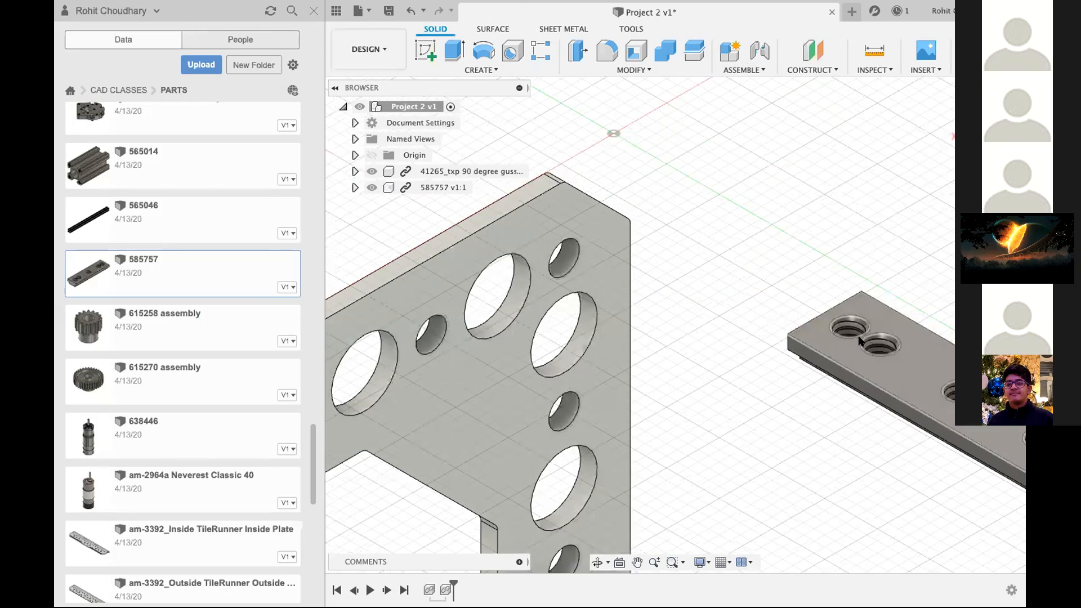
Try to joint the gusset's corner hole, as the moving component, to the outermost hole of the 585757 plate.
key(j)
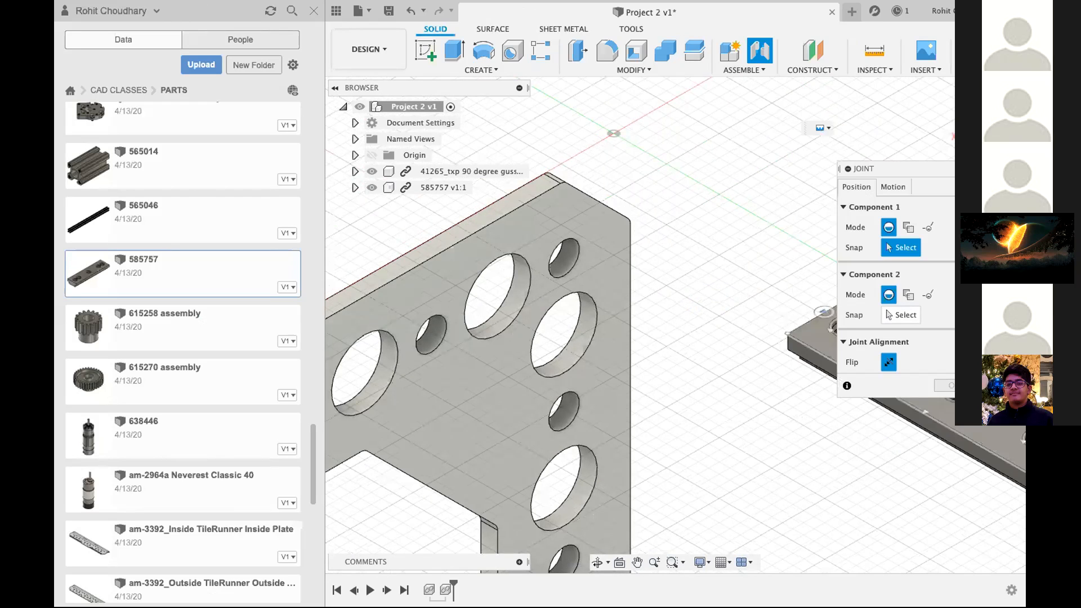
click(571, 248)
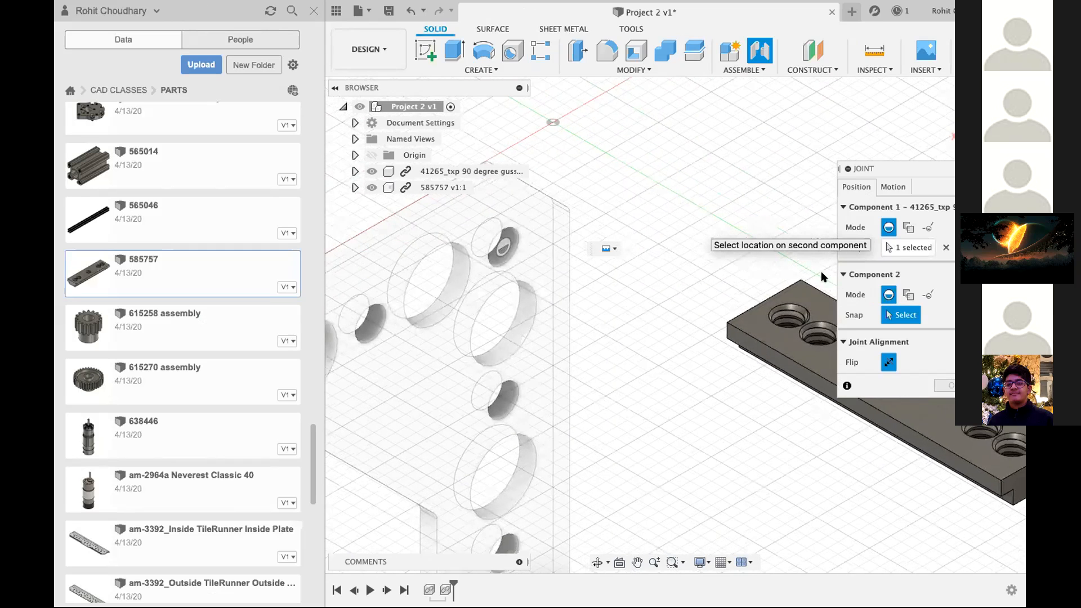
scroll(796, 398, up, 3)
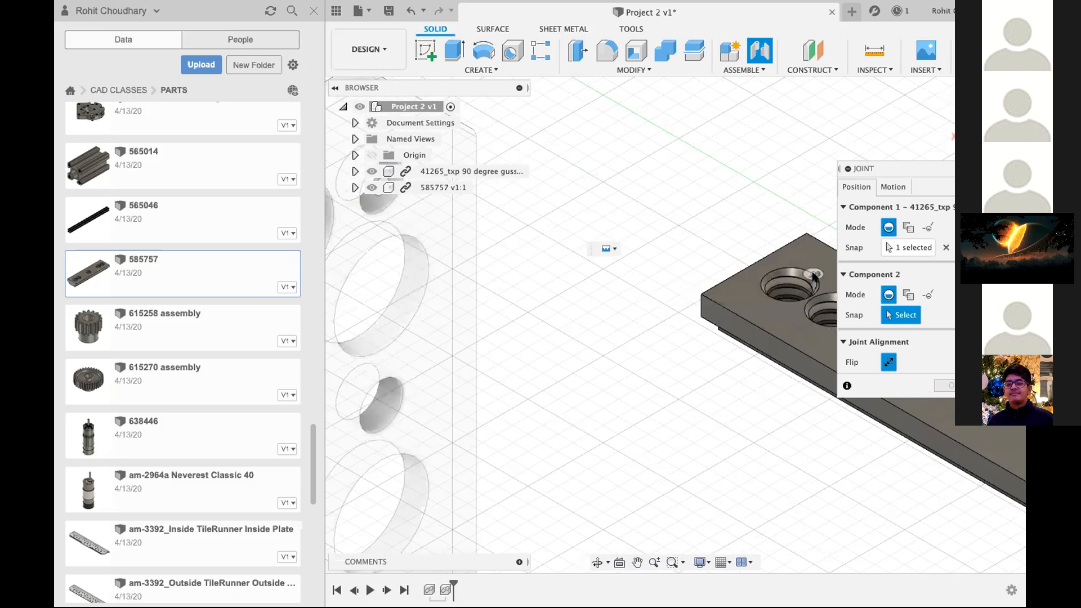
click(813, 275)
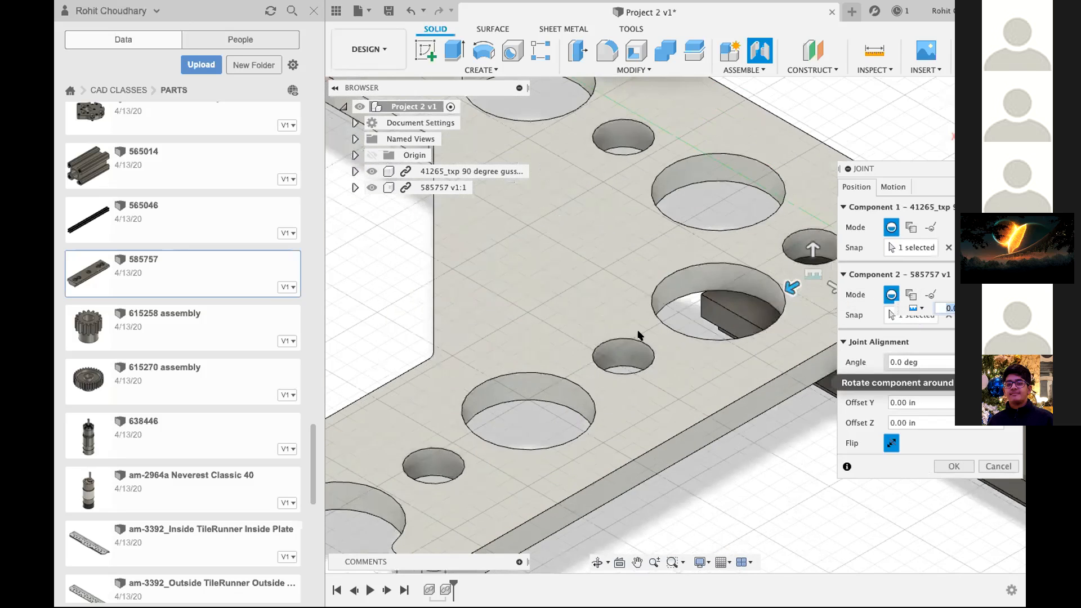
scroll(686, 251, right, 3)
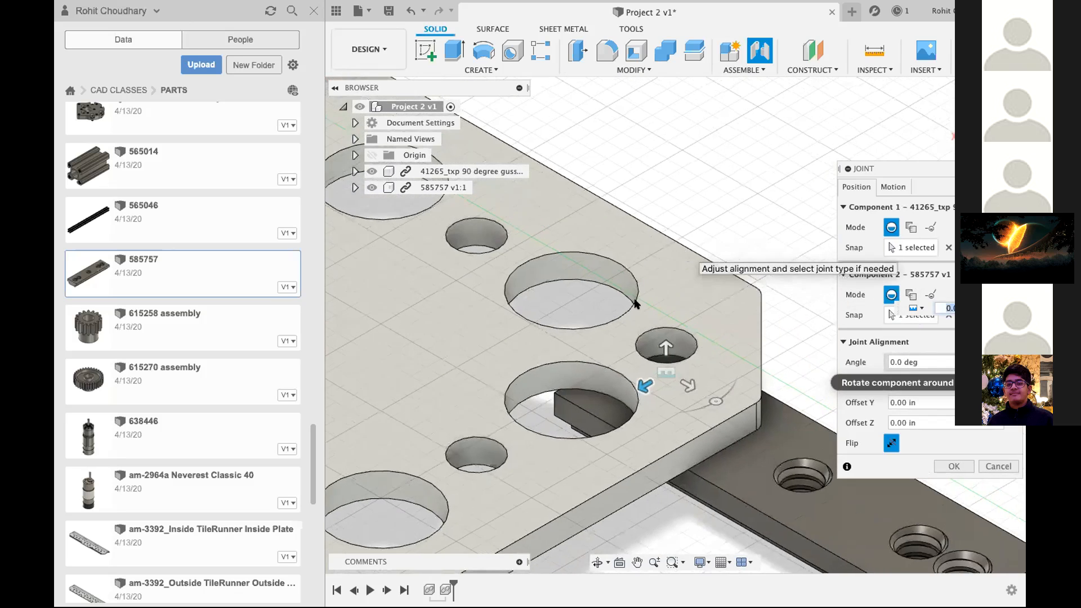
scroll(635, 300, right, 2)
scroll(634, 299, down, 2)
shift+scroll(838, 193, right, 2)
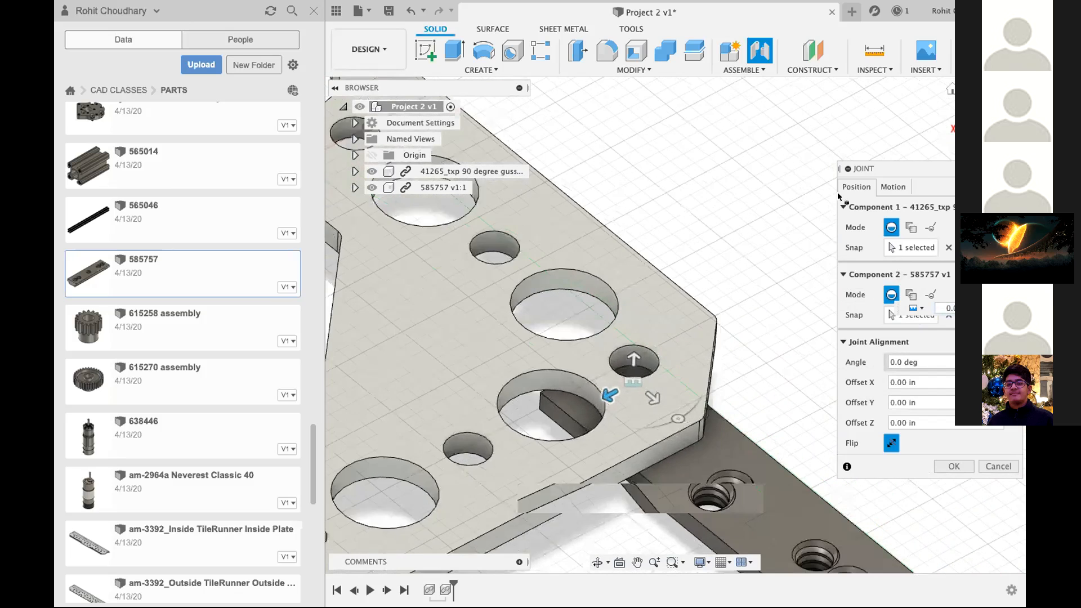
click(992, 471)
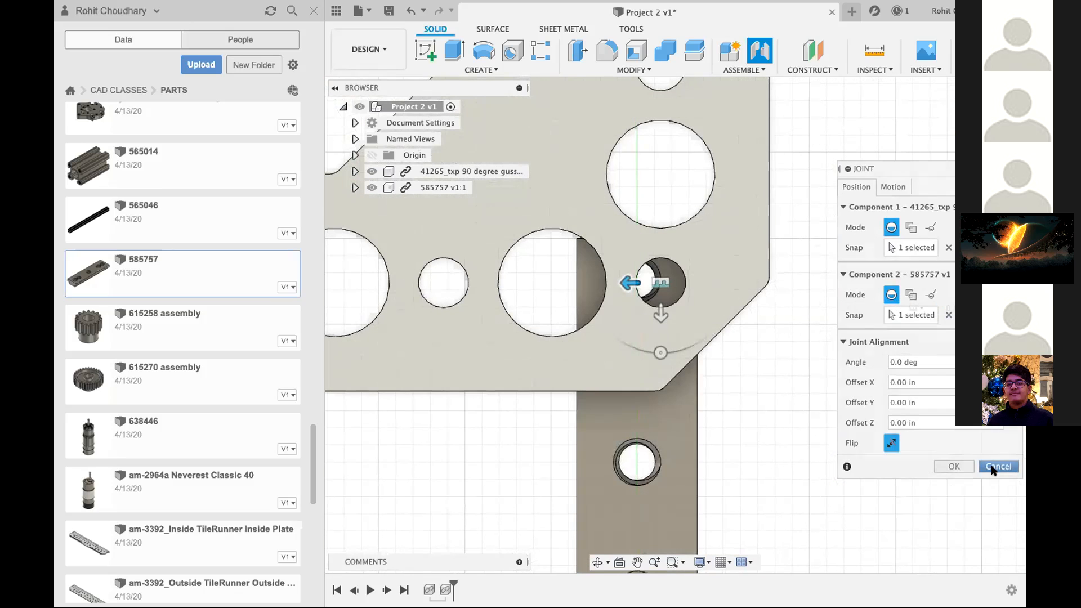
Try the joint again from the rear face of the gusset's corner hole to the 585757 plate's outermost hole.
scroll(817, 227, up, 3)
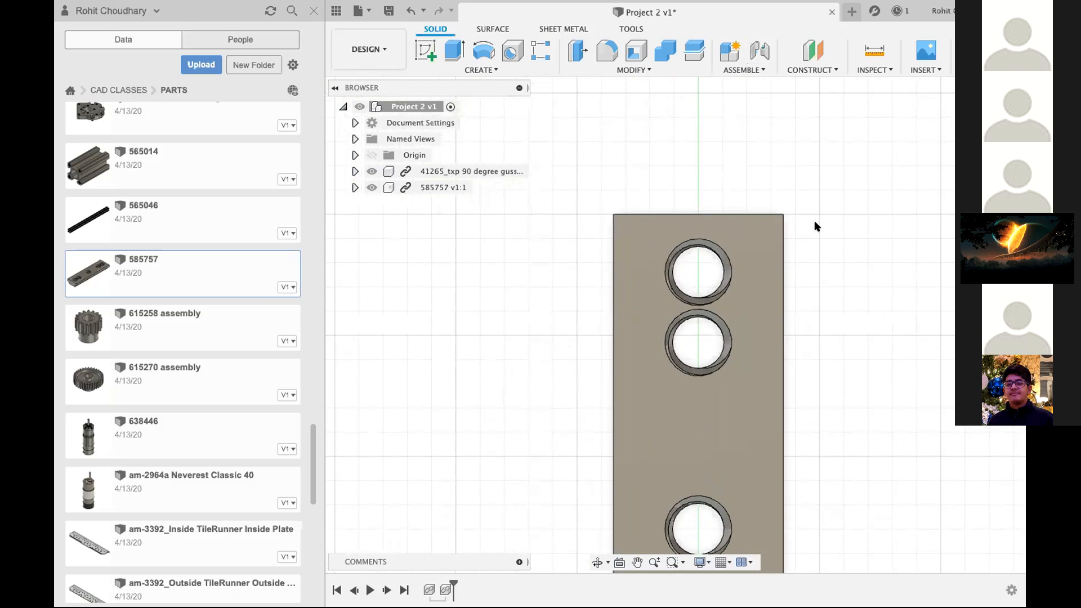
scroll(817, 226, up, 2)
shift+middle_drag(676, 326, 676, 265)
shift+middle_drag(760, 265, 760, 243)
scroll(784, 304, down, 3)
scroll(765, 259, down, 2)
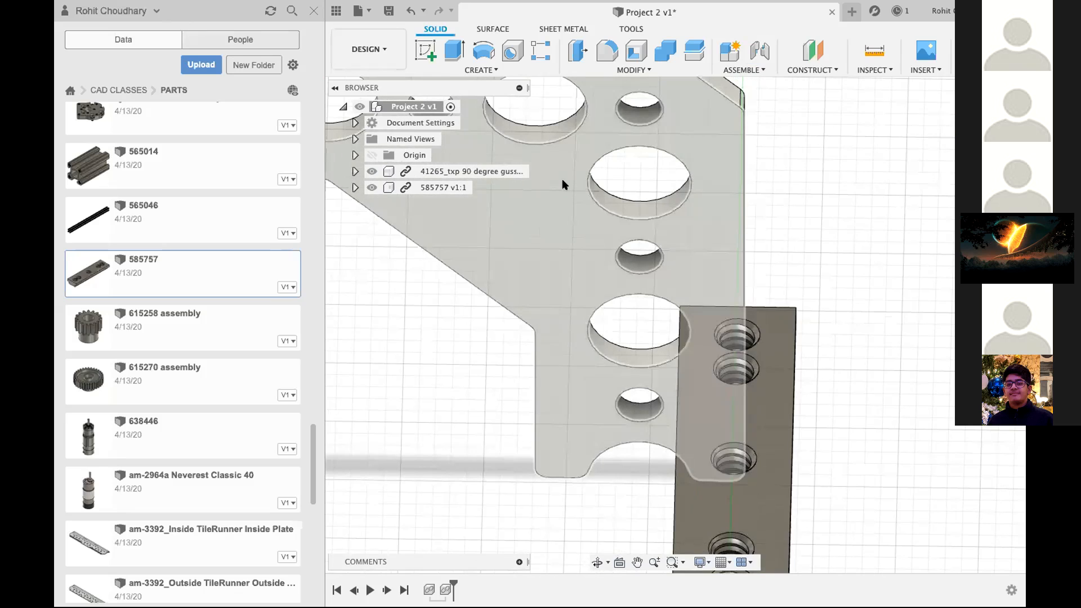
key(j)
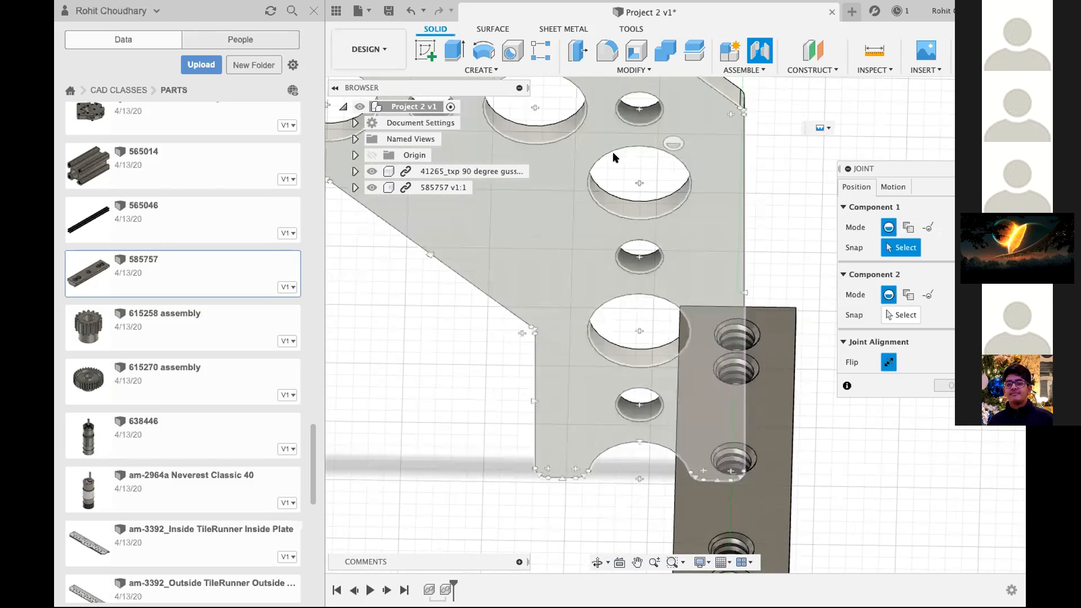
click(633, 116)
click(749, 326)
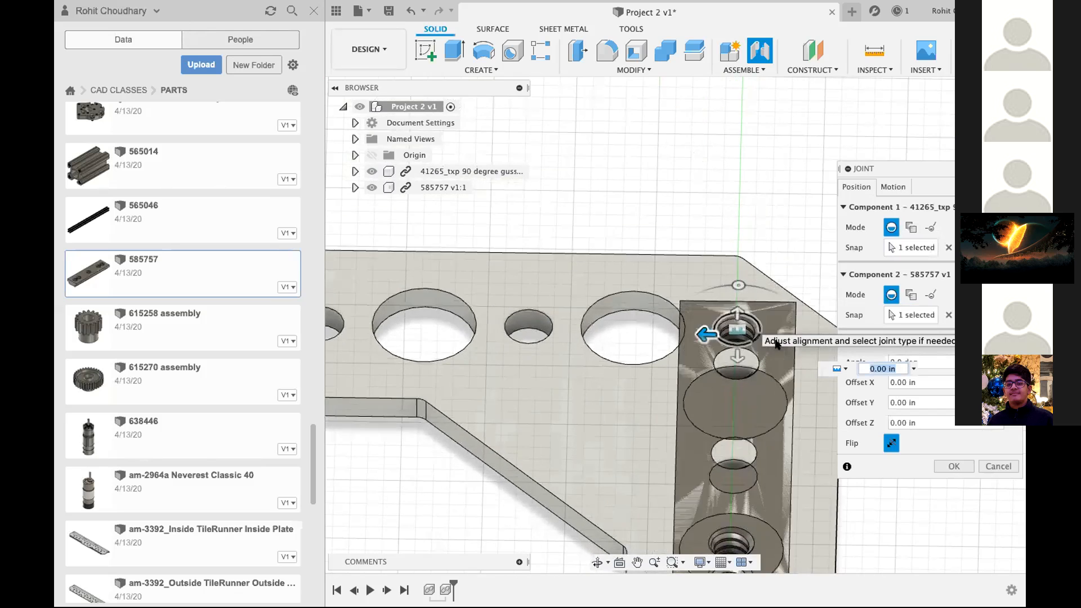
click(998, 467)
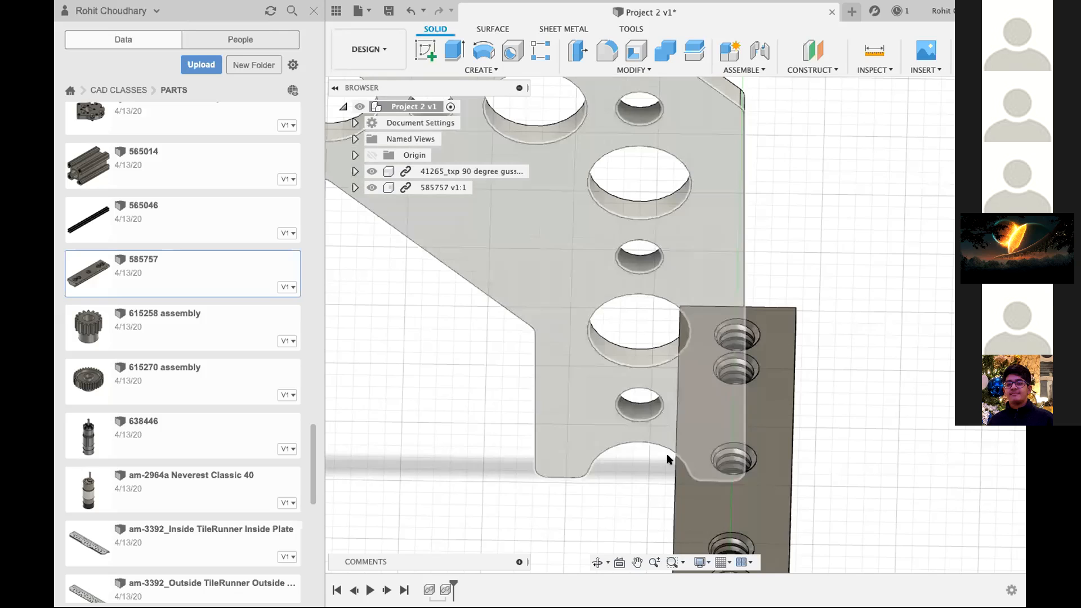
Start another joint between the gusset's rear-face corner hole and the 585757 plate's end hole, and cancel it.
scroll(845, 250, down, 1)
scroll(845, 248, down, 5)
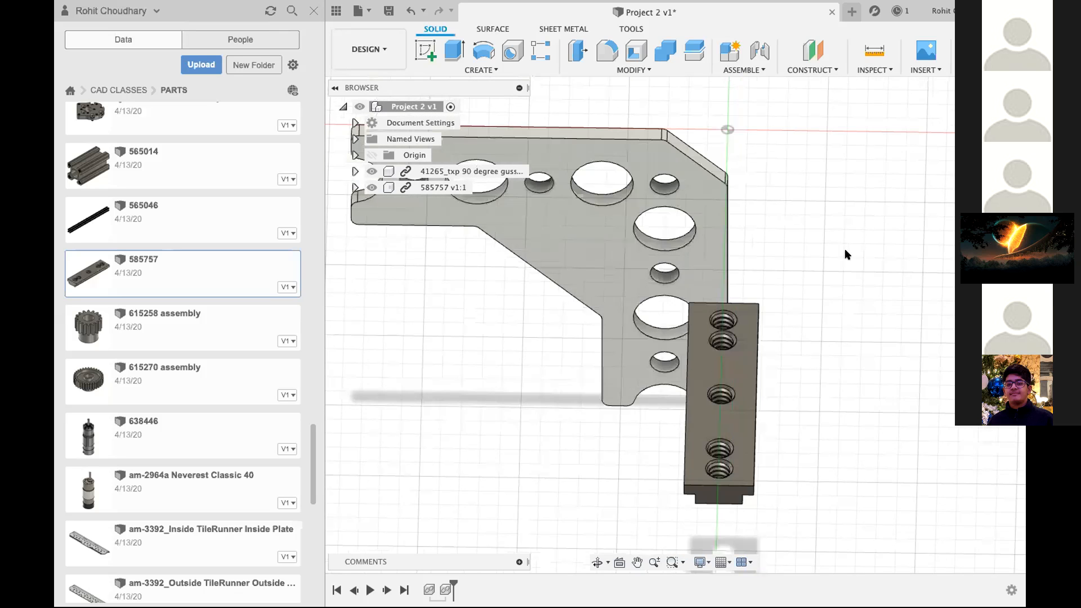
scroll(845, 248, down, 2)
scroll(732, 203, up, 2)
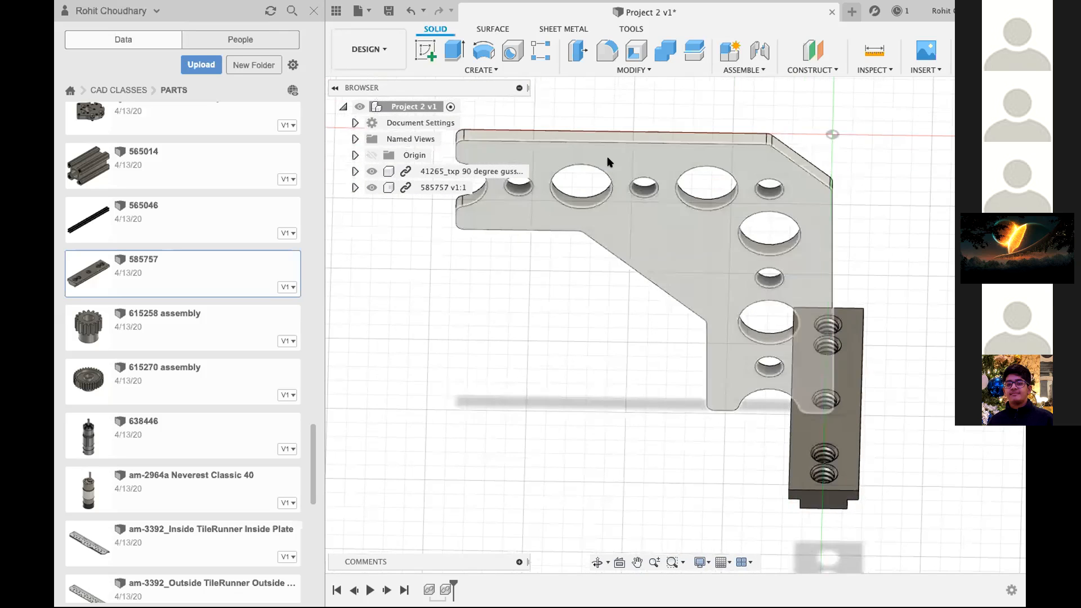
drag(617, 114, 911, 498)
click(924, 485)
scroll(925, 485, down, 2)
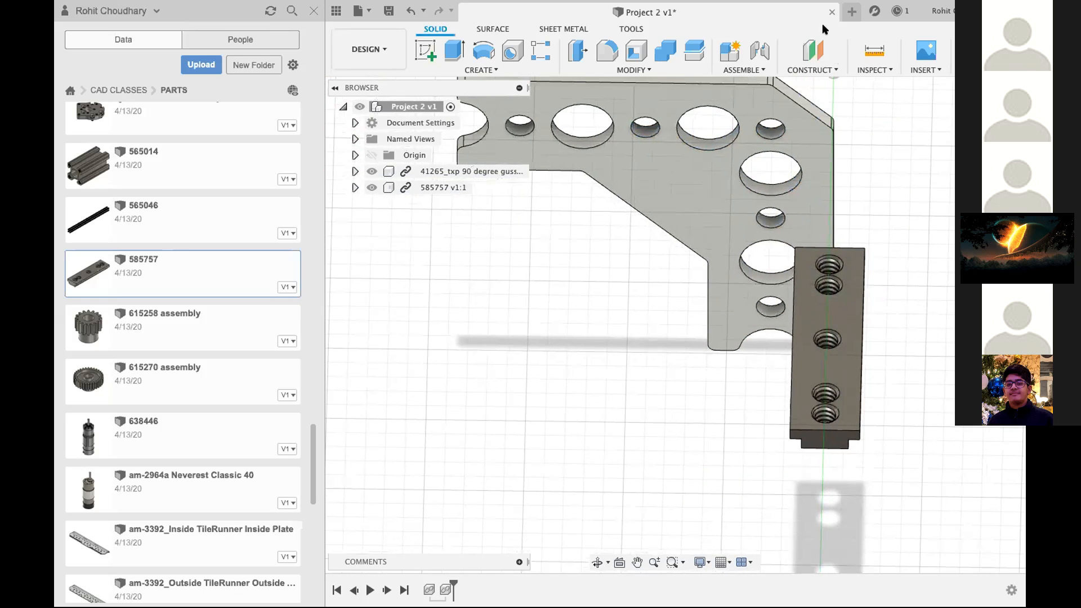
mouse_move(695, 4)
key(j)
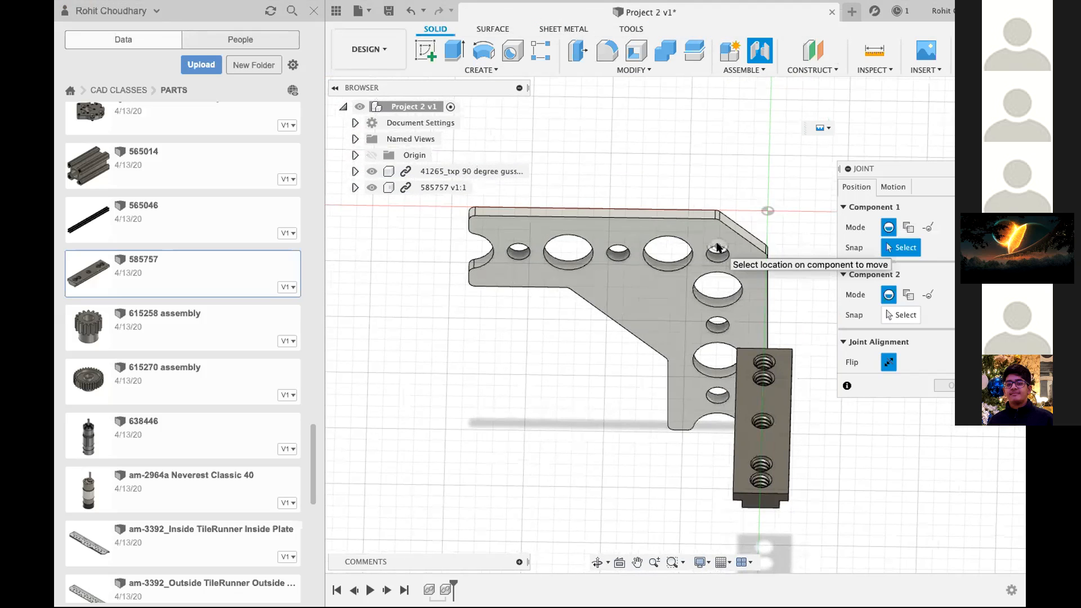
scroll(717, 247, up, 3)
click(764, 229)
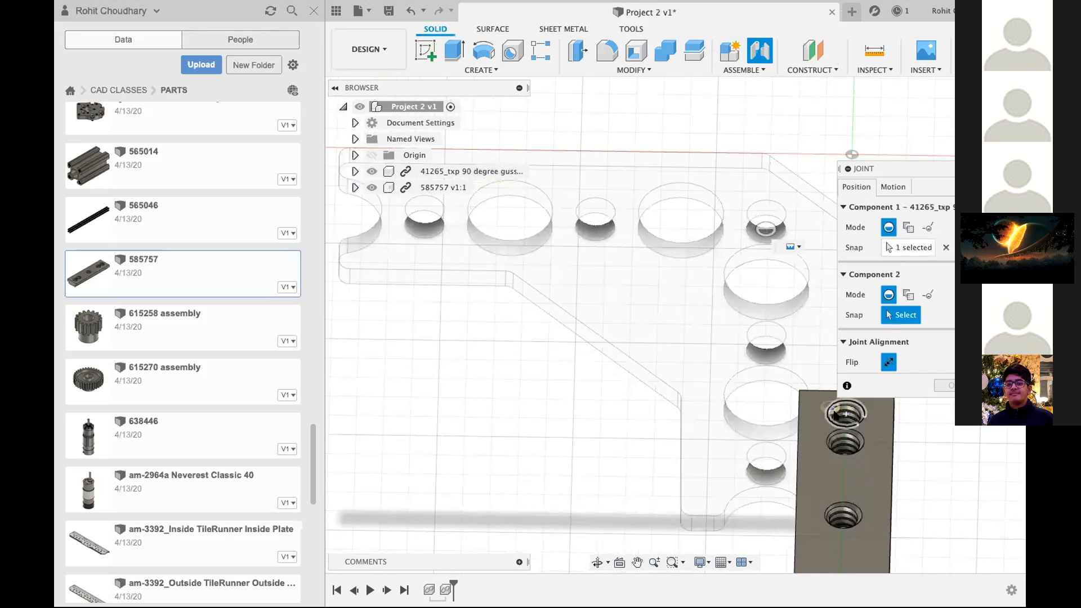
click(845, 414)
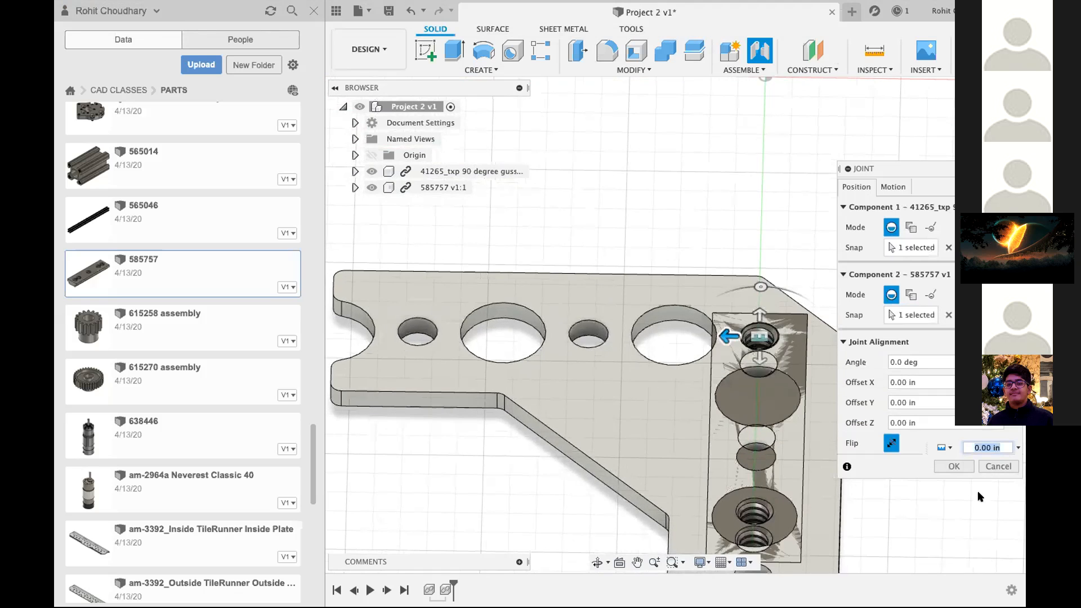
click(996, 466)
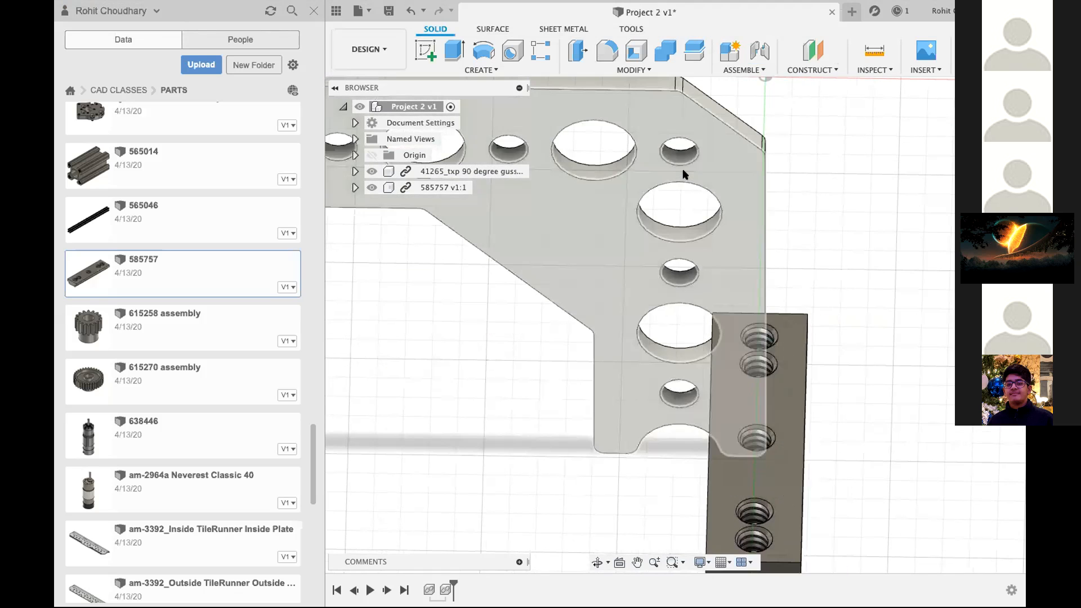
Joint the corner hole on the gusset's front face to the end hole of the 585757 plate with zero offset.
key(j)
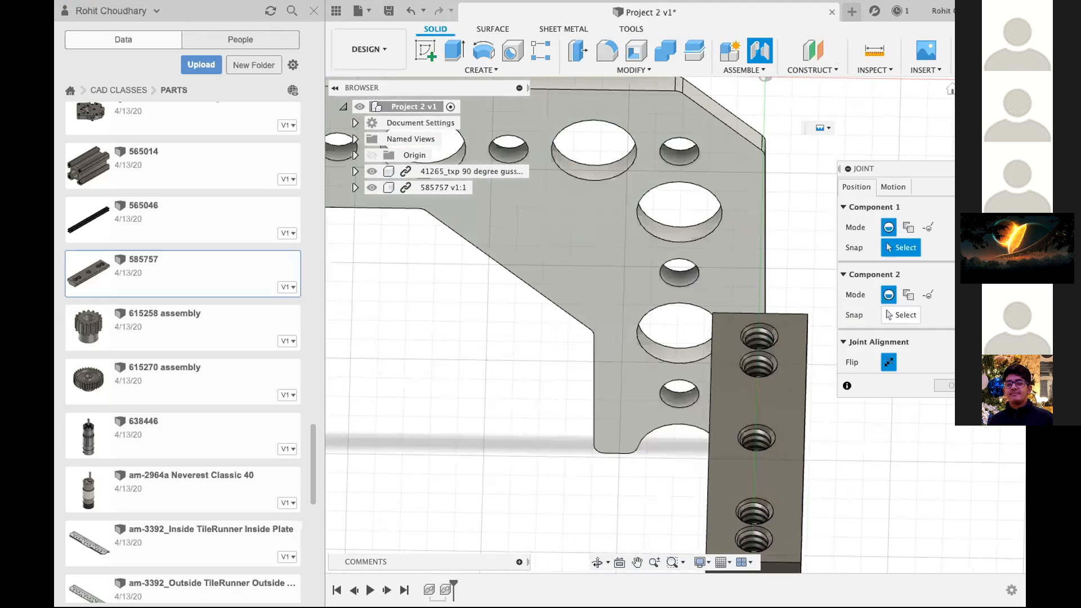
shift+scroll(623, 314, right, 10)
scroll(591, 304, down, 5)
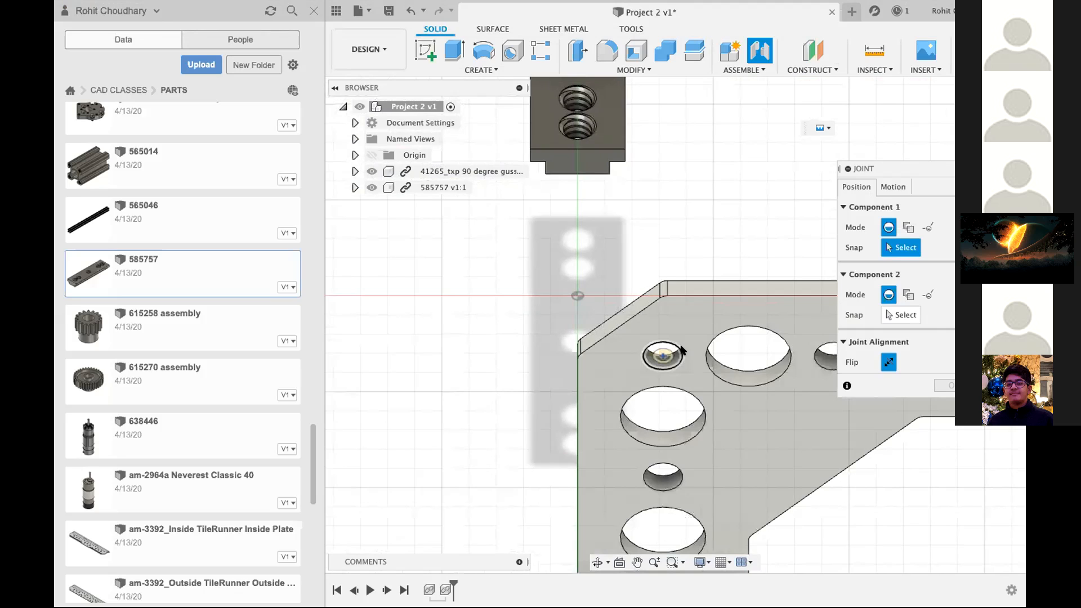
click(681, 350)
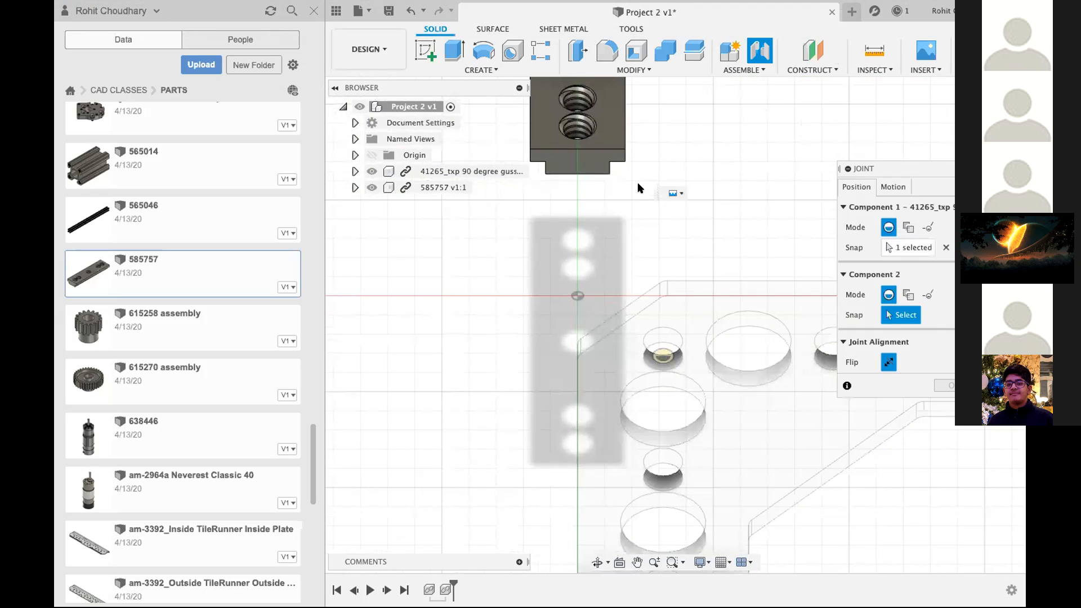
scroll(640, 187, up, 2)
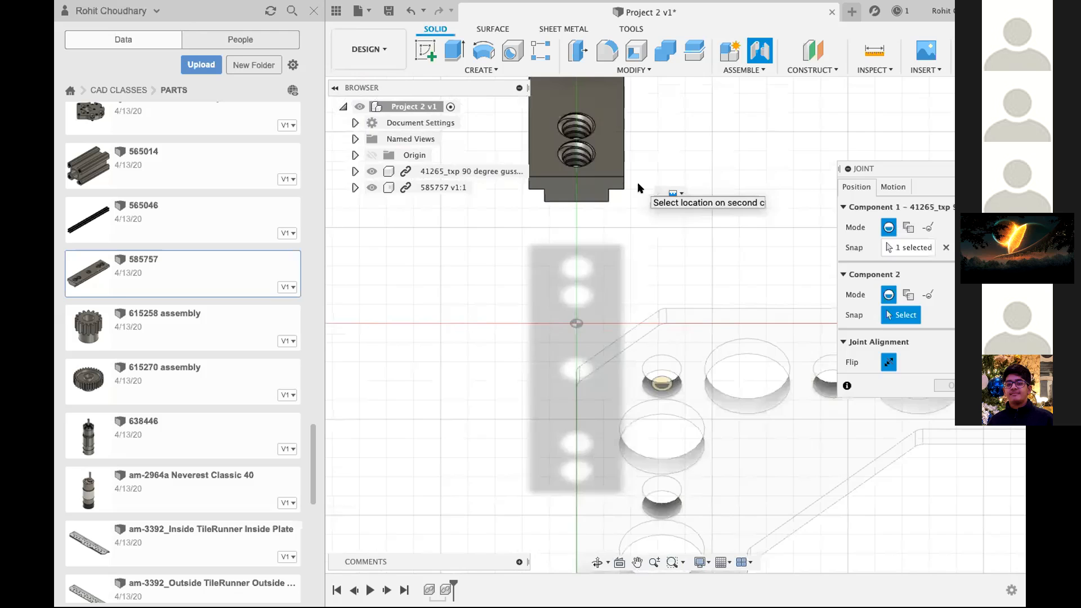
scroll(640, 187, up, 5)
click(555, 247)
key(Return)
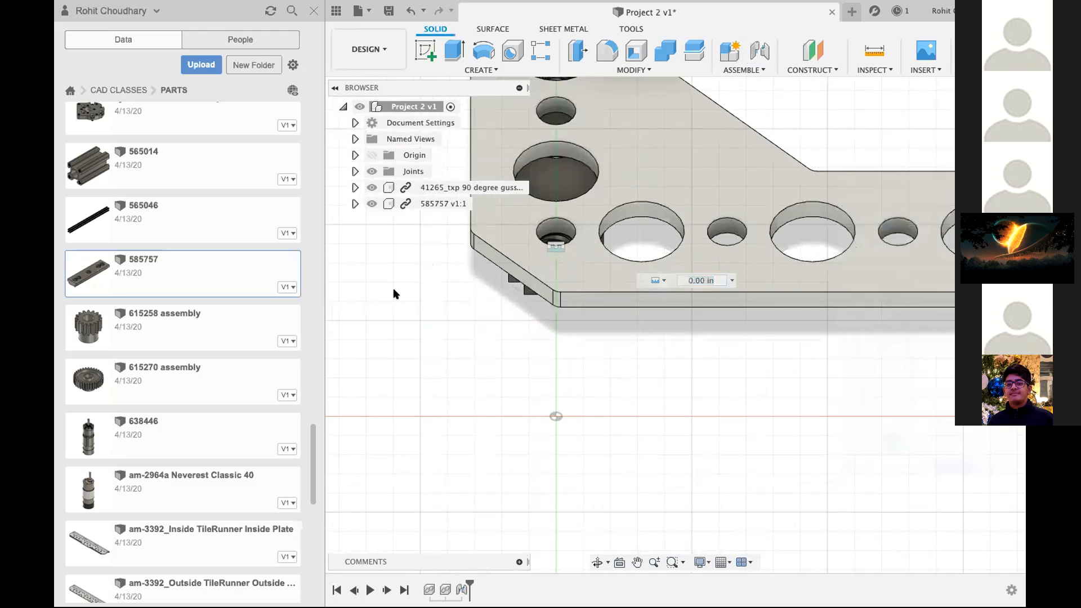
scroll(181, 259, down, 15)
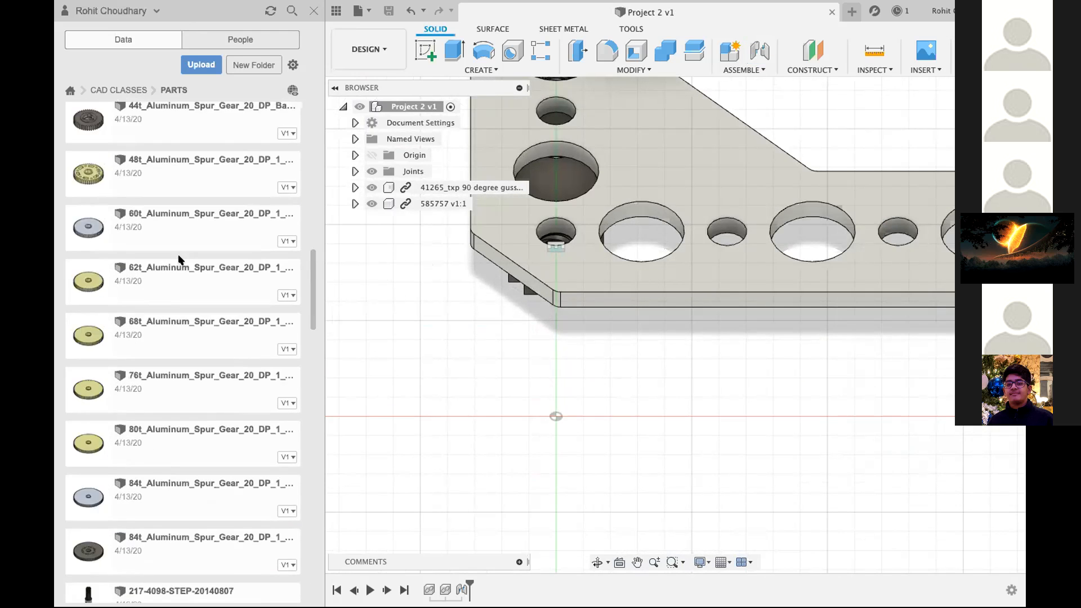
scroll(180, 259, down, 10)
scroll(180, 259, down, 10)
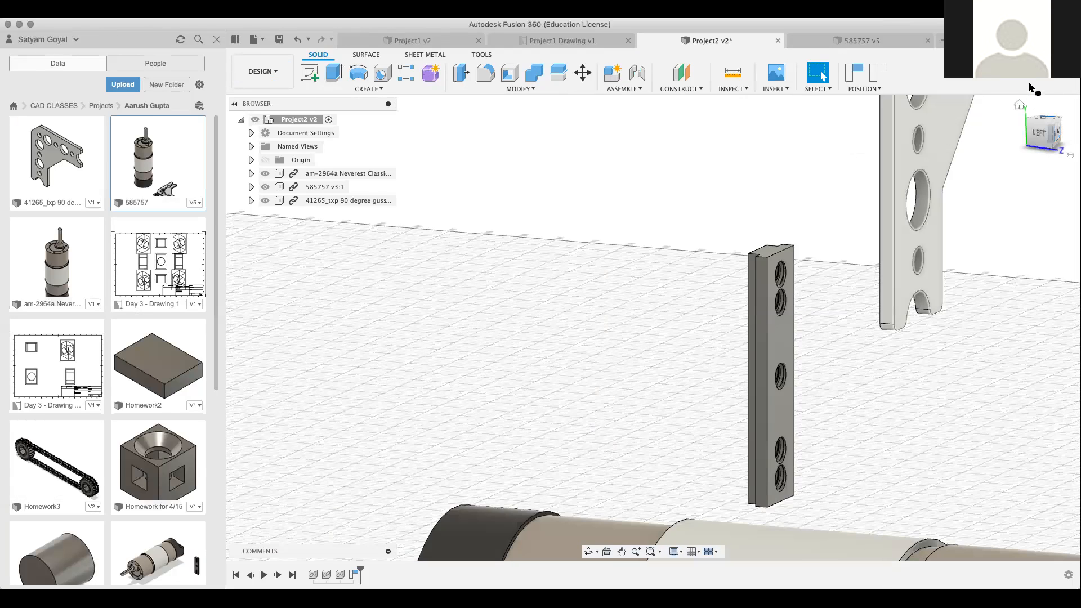
Joint the small end hole on the gusset's lower arm to the upper end hole of the 585757 plate with zero offsets.
drag(1041, 134, 1001, 154)
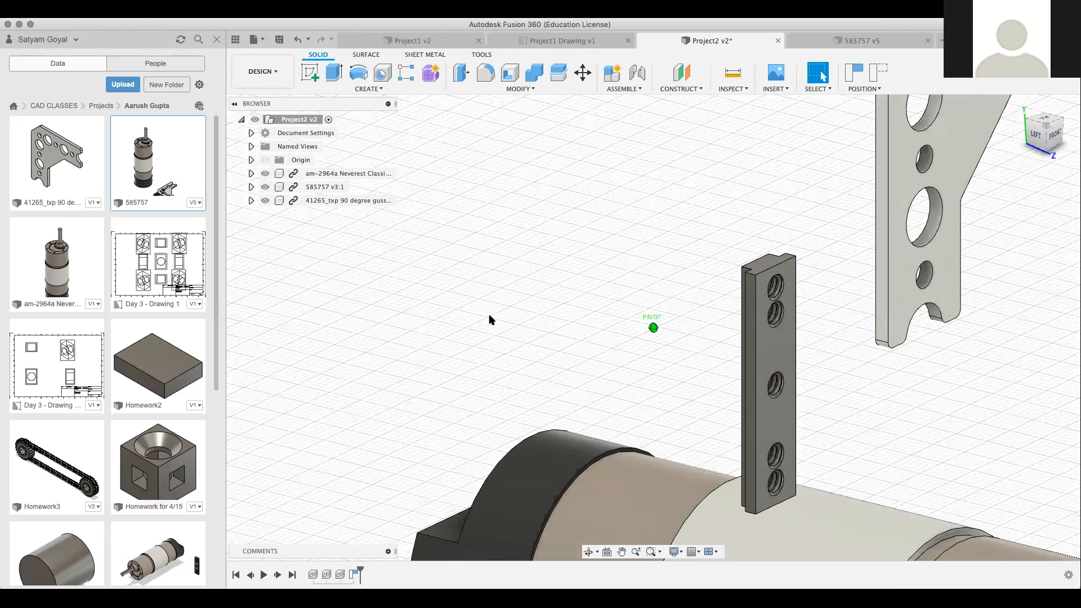
shift+scroll(413, 286, right, 10)
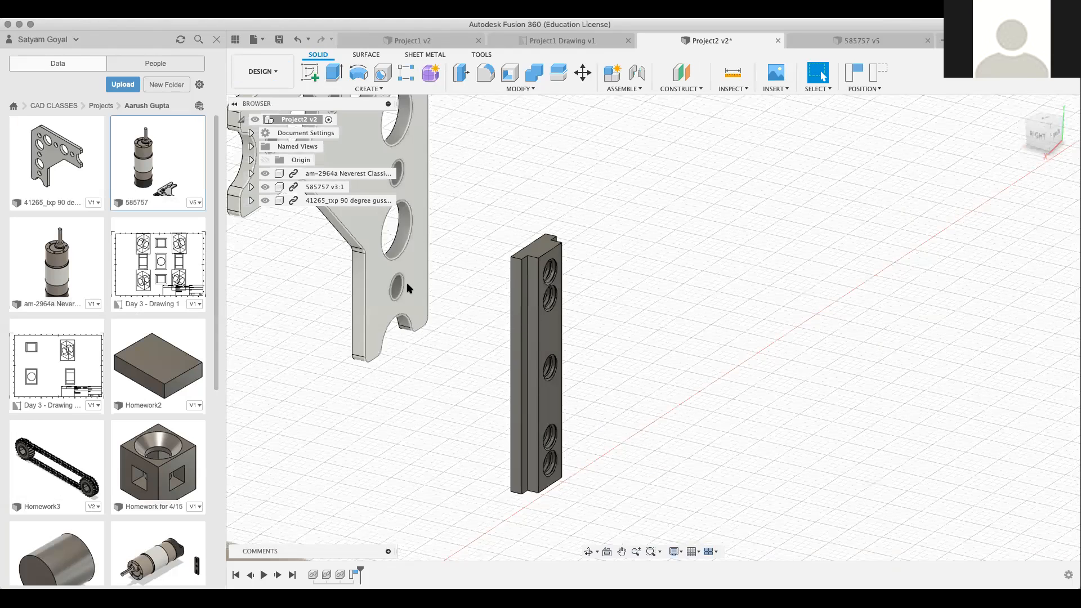
key(j)
click(402, 286)
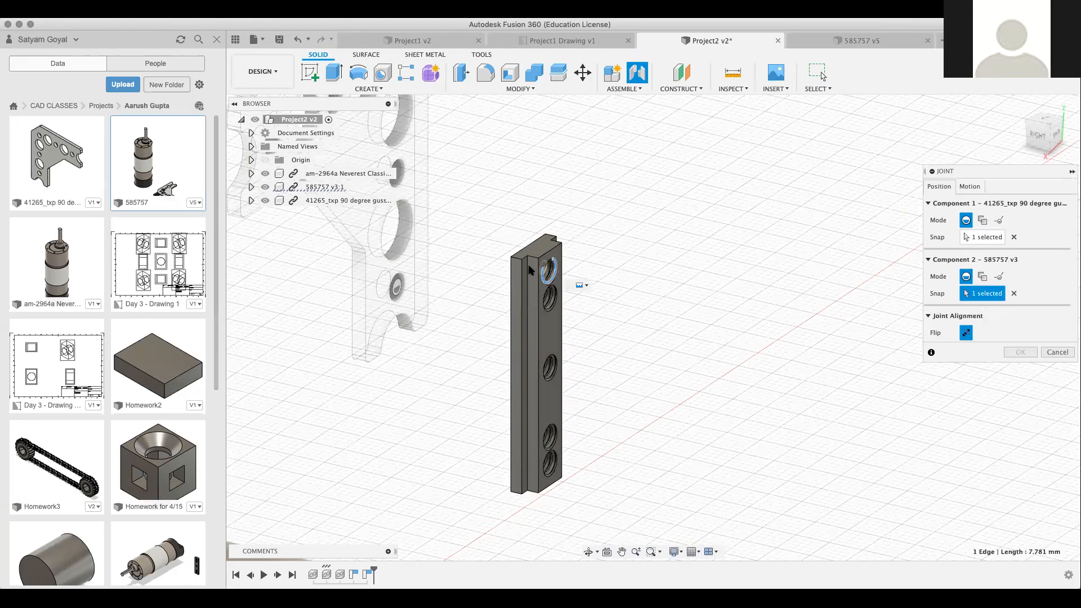
click(399, 287)
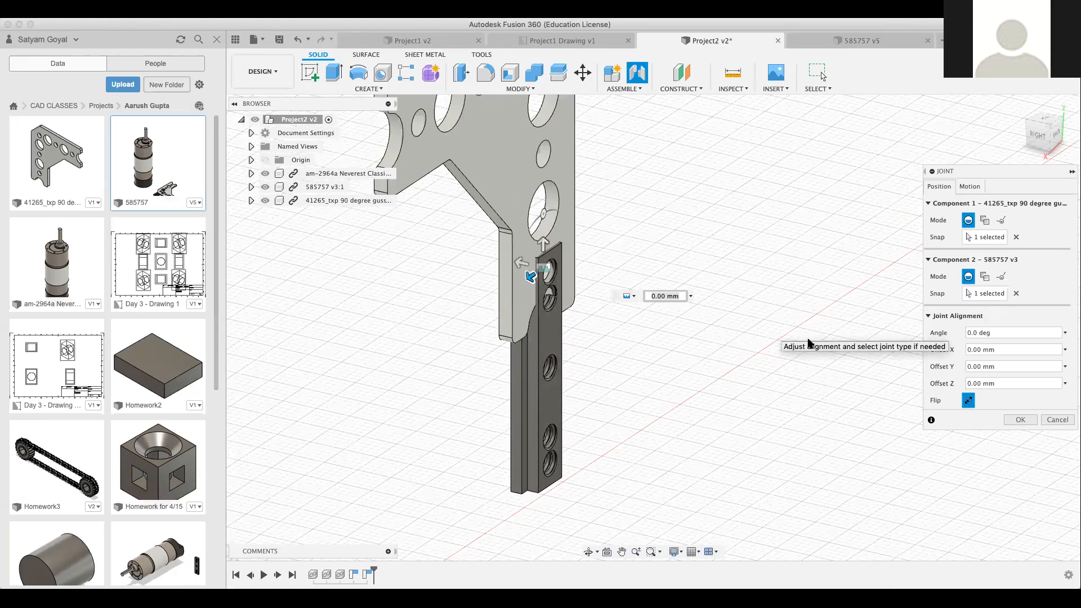
click(1030, 423)
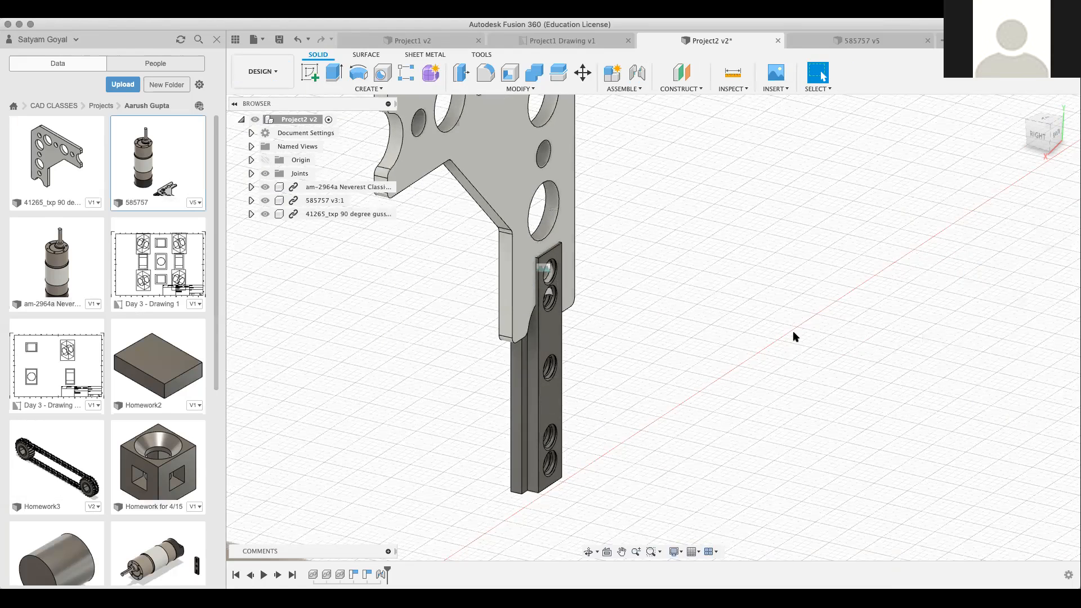
Open the gusset-to-plate joint for editing from its marker at the plate's upper hole, and close it without changes.
scroll(548, 282, up, 2)
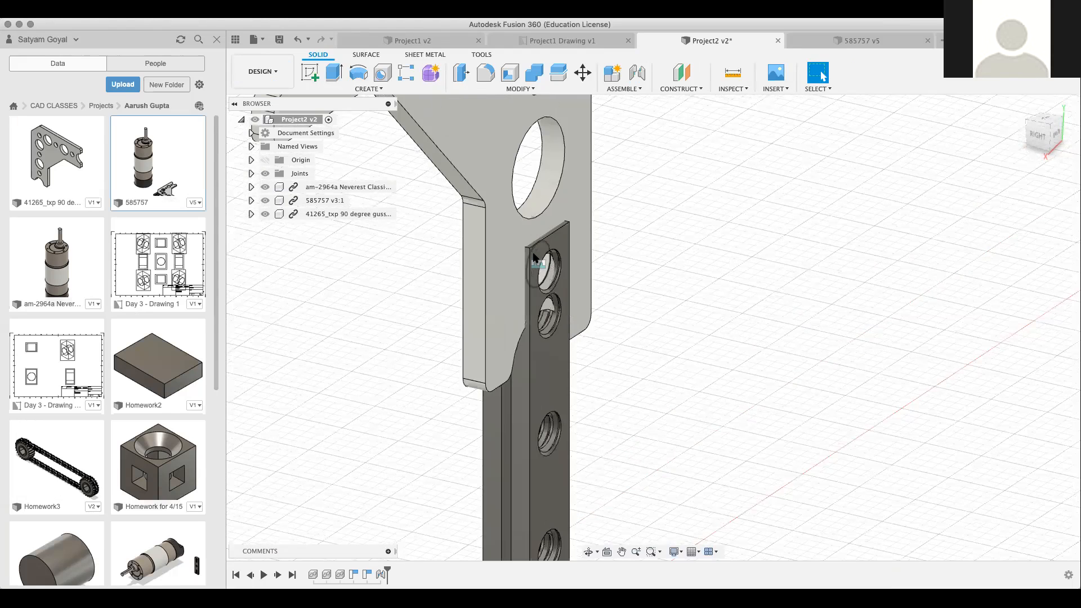
click(1056, 134)
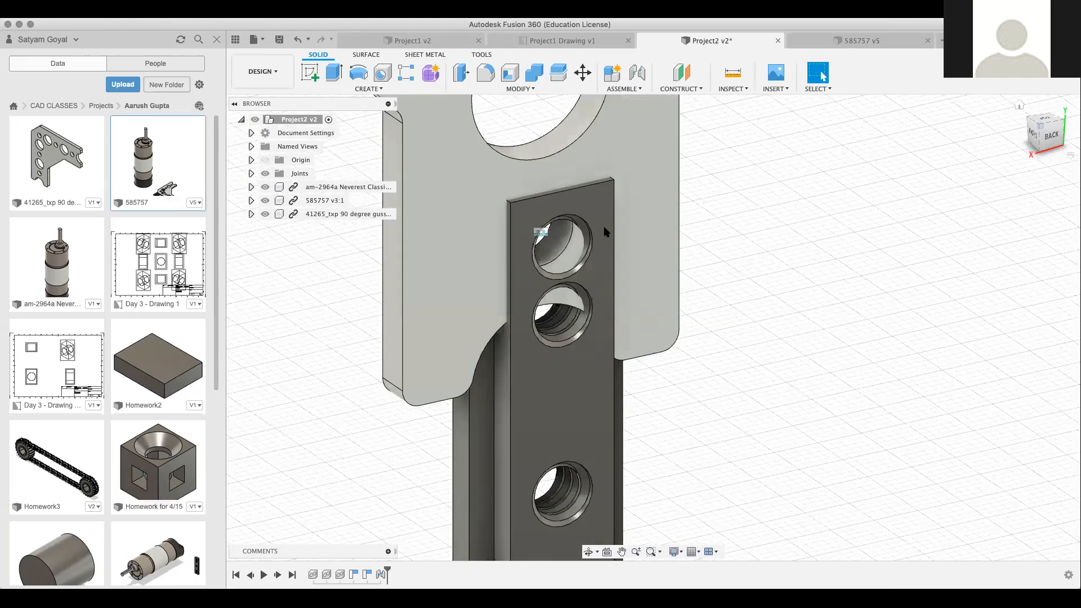
click(542, 232)
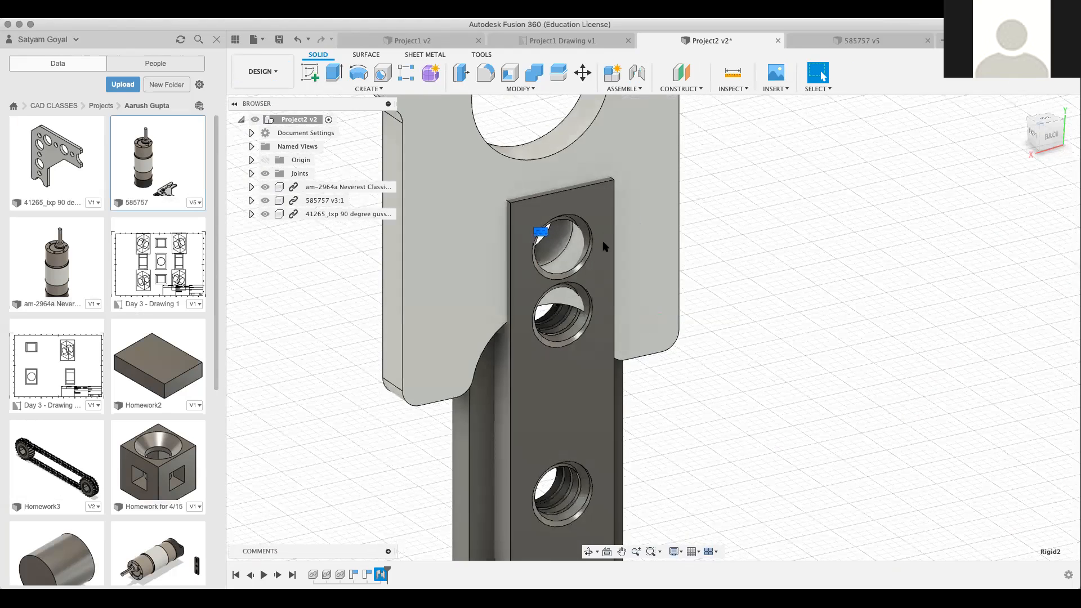
right_click(543, 234)
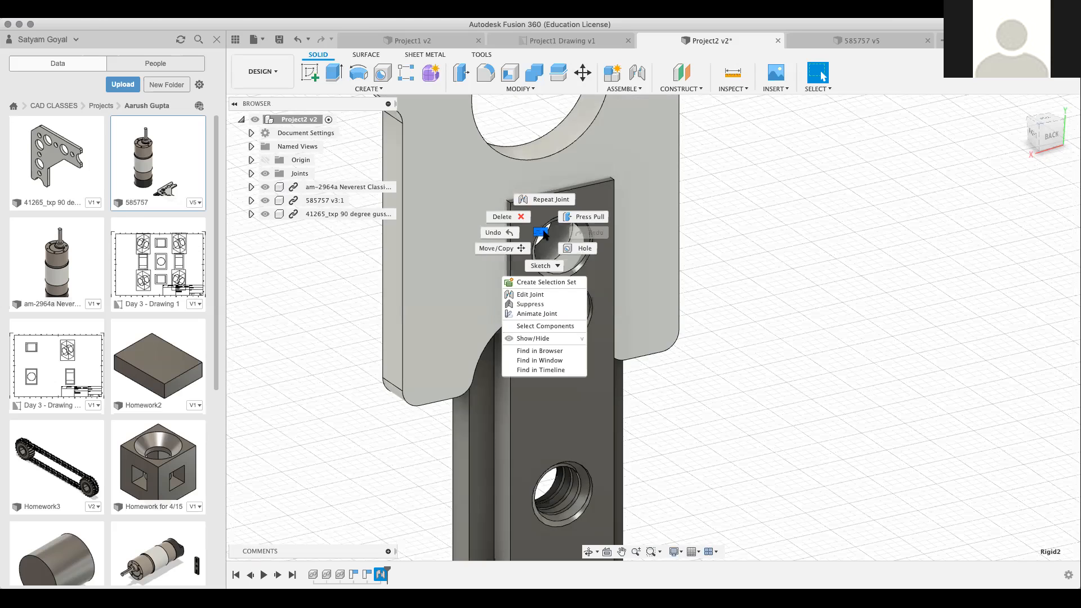
click(523, 295)
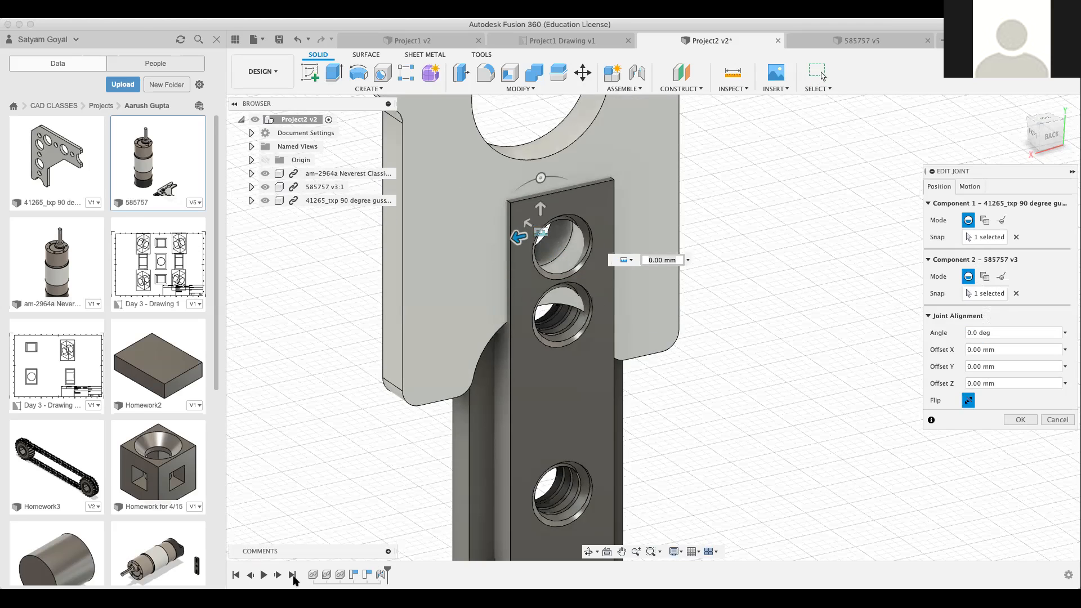
key(Return)
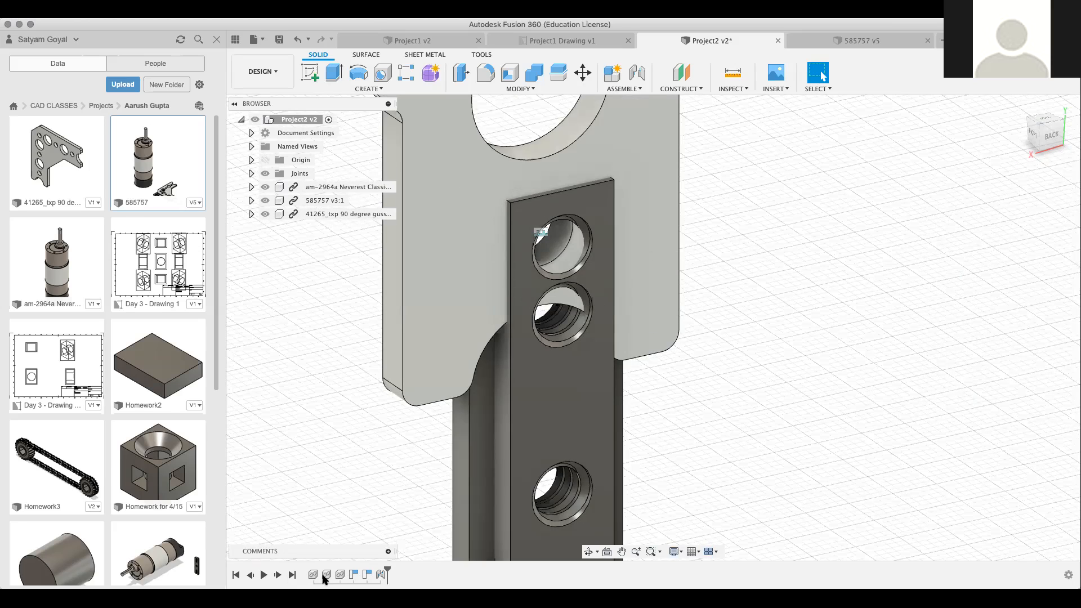
Edit the gusset-to-plate joint from the design history and set its Z offset to 3.00 mm.
click(364, 575)
click(353, 574)
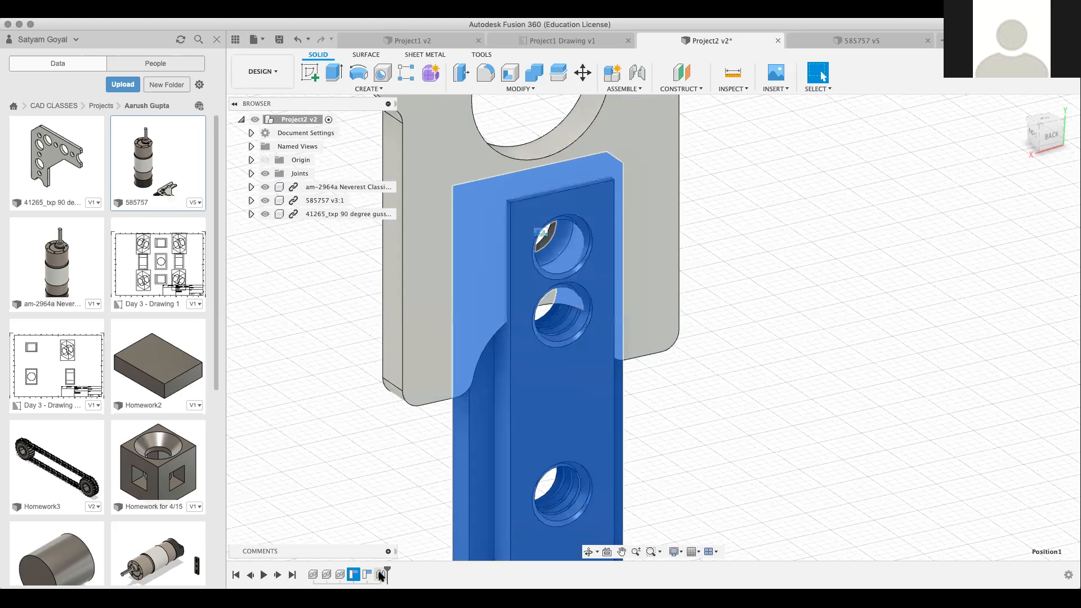
right_click(381, 574)
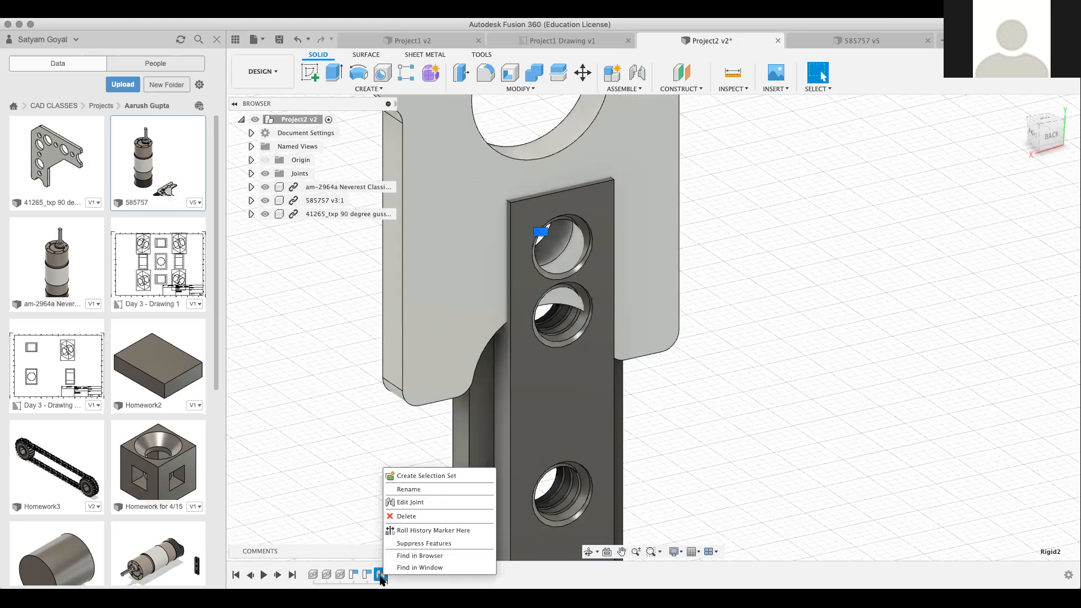
click(417, 503)
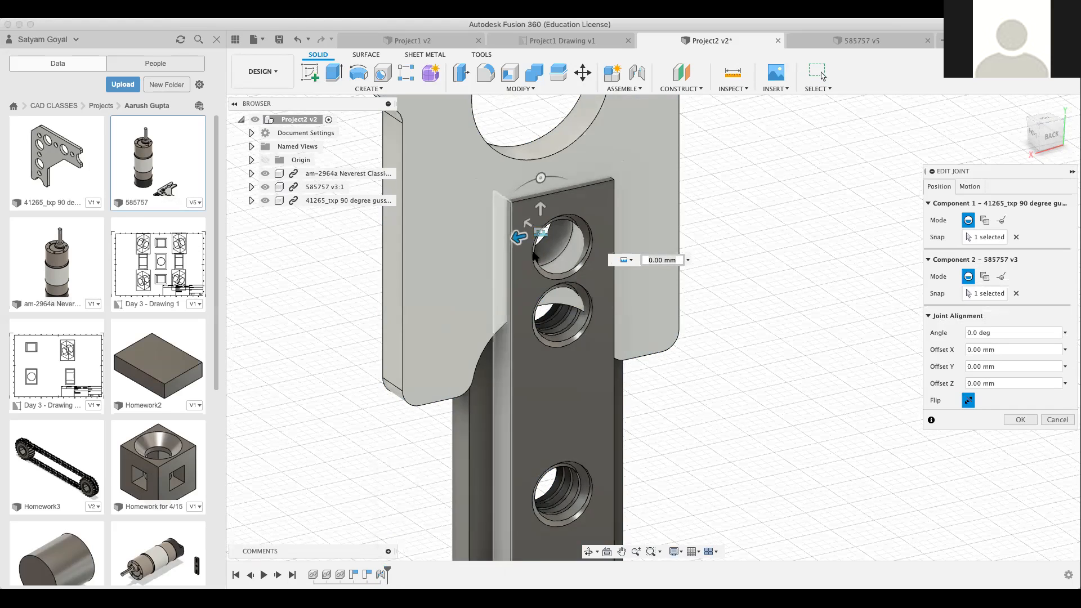
drag(518, 236, 487, 217)
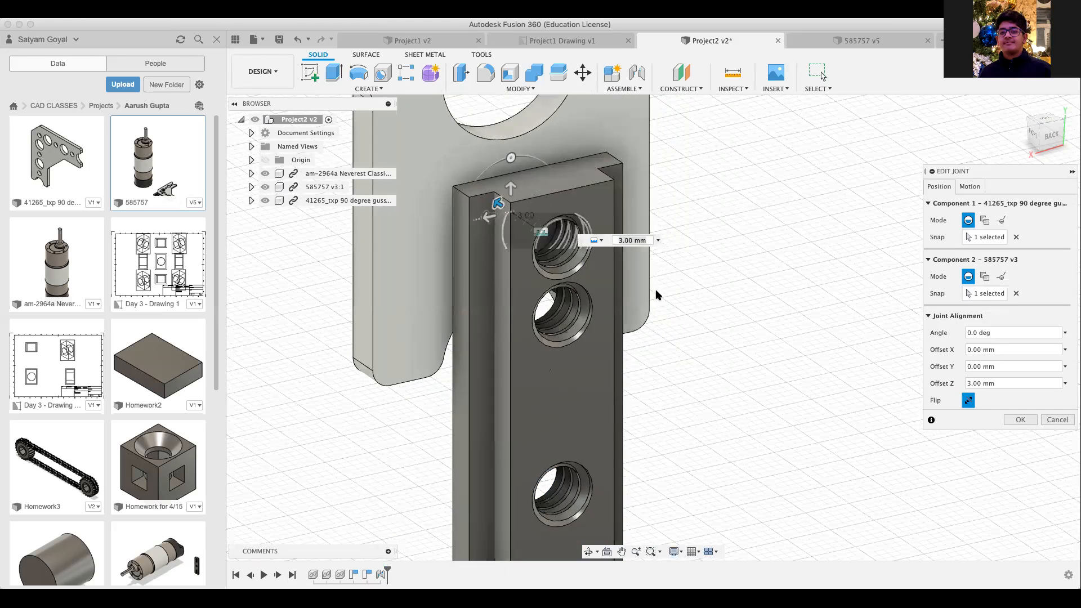
mouse_move(1047, 139)
mouse_down()
mouse_move(1037, 152)
mouse_move(1017, 127)
mouse_up()
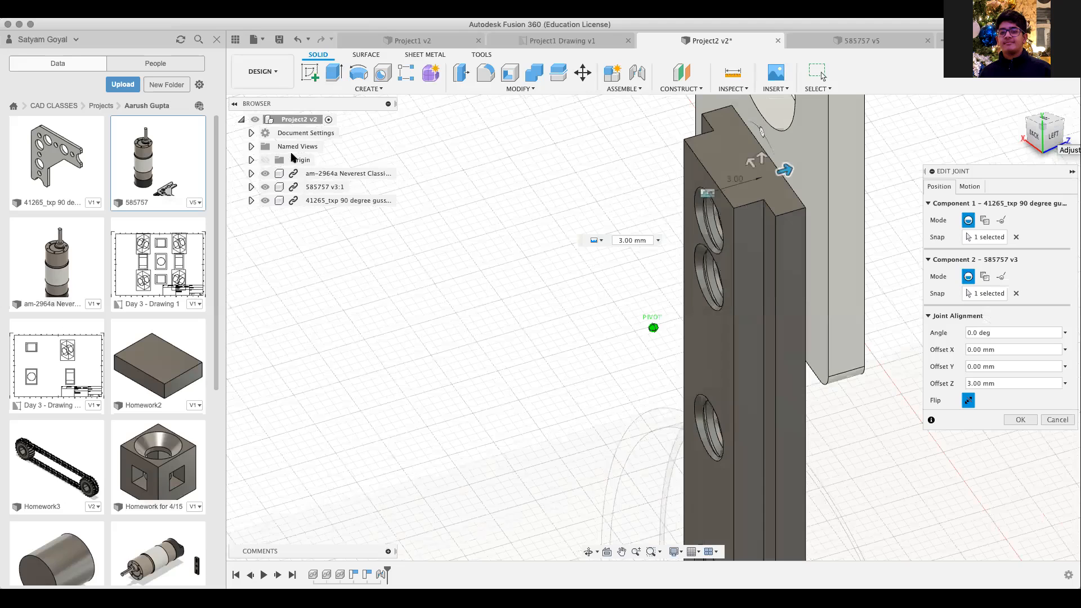
Confirm the joint edit and select the rigid joint inside the design's Joints folder.
click(250, 133)
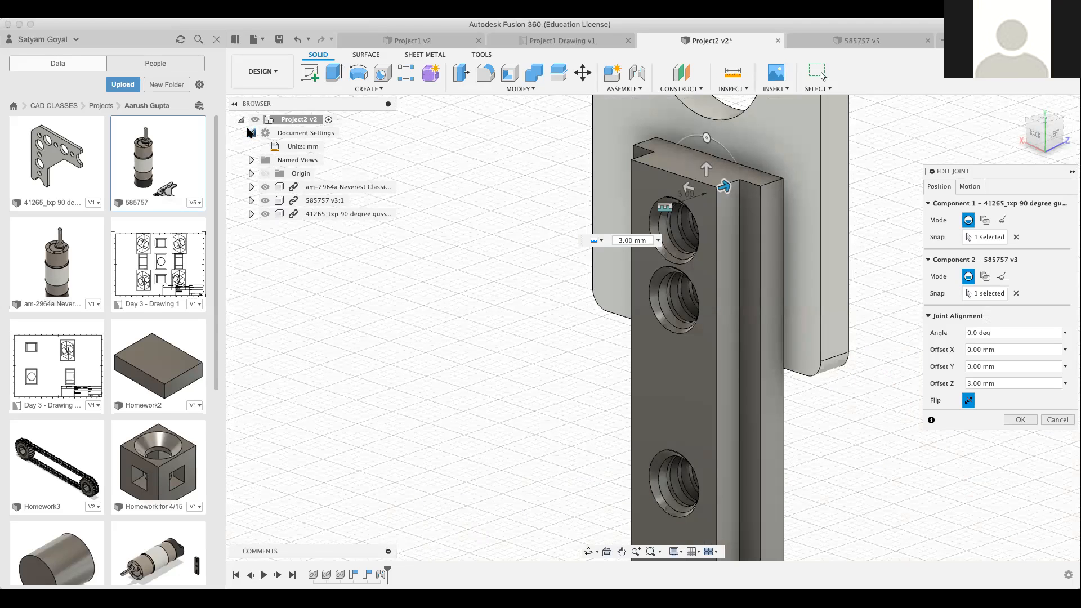
click(251, 132)
click(250, 146)
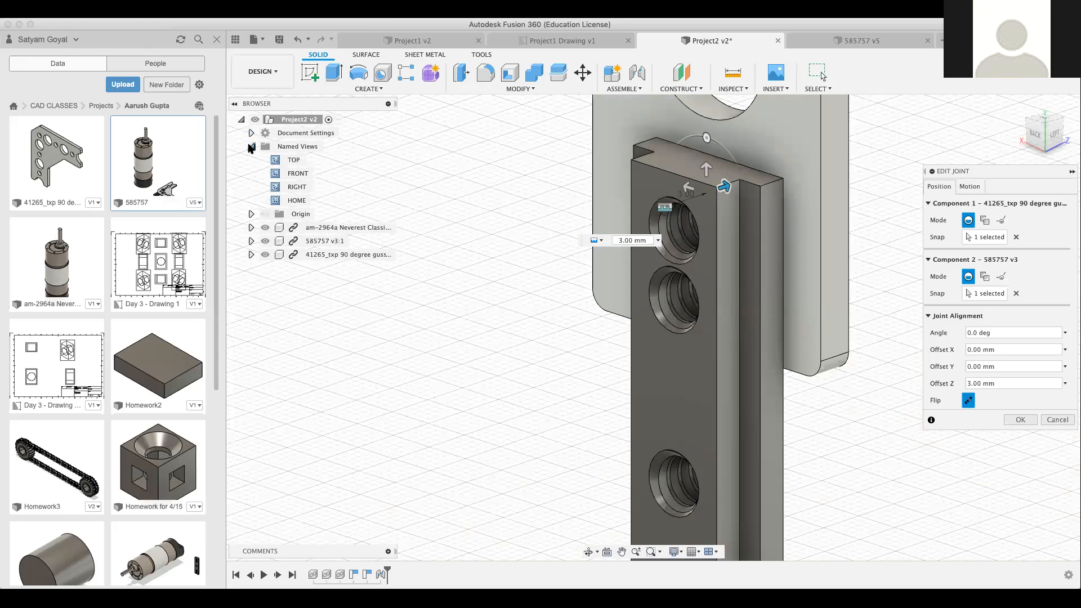
click(251, 214)
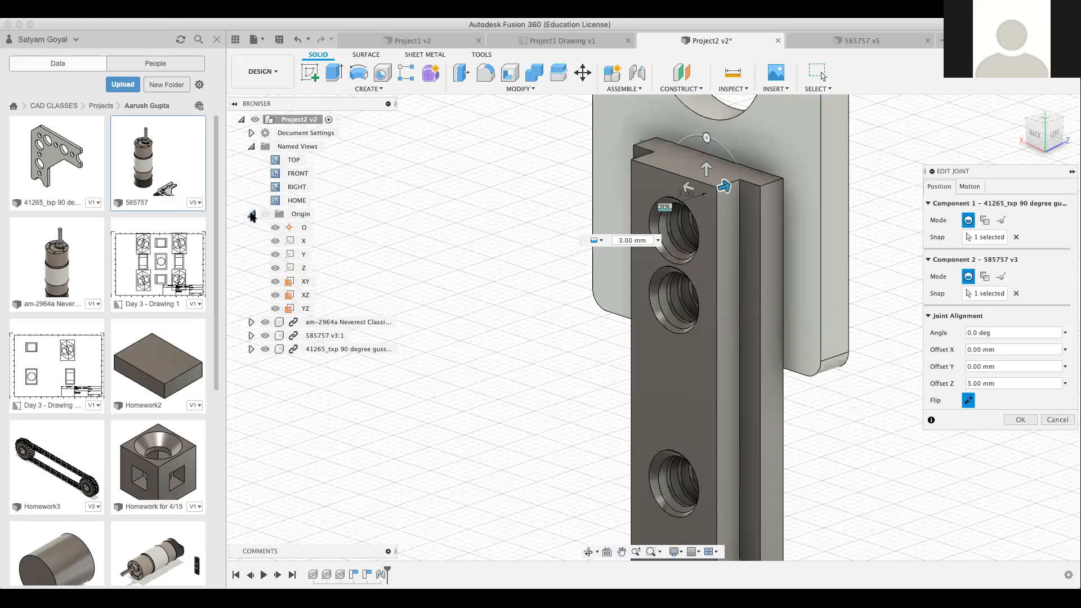
click(251, 214)
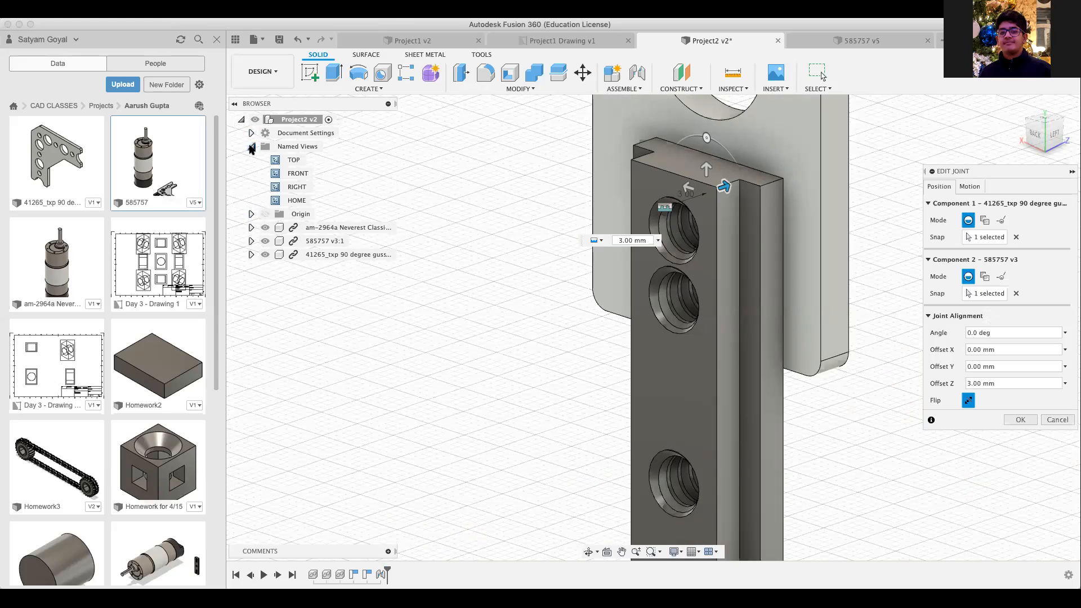
click(251, 147)
click(251, 133)
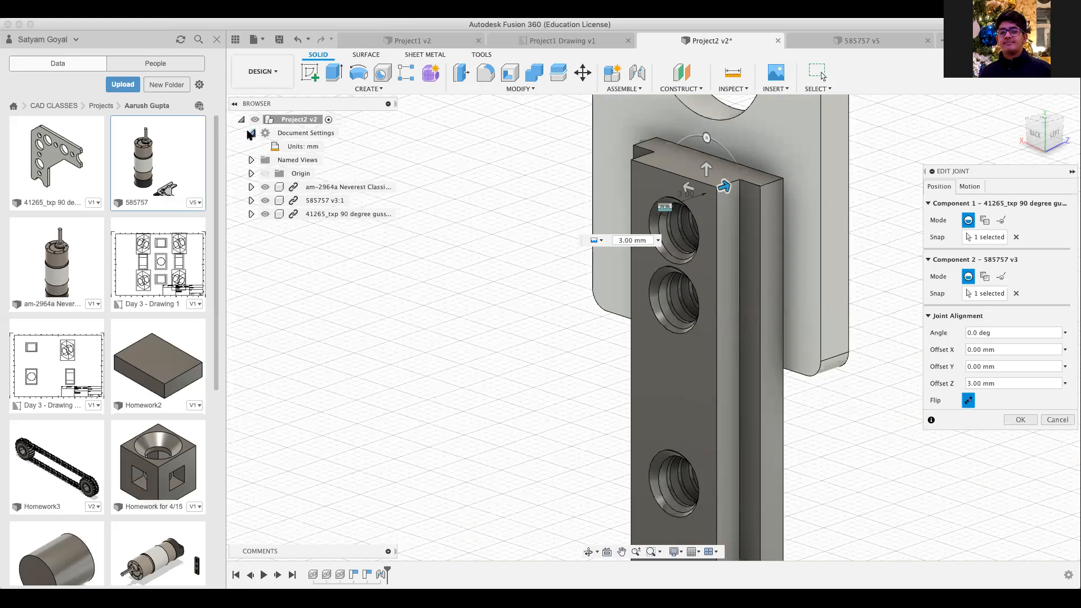
key(Return)
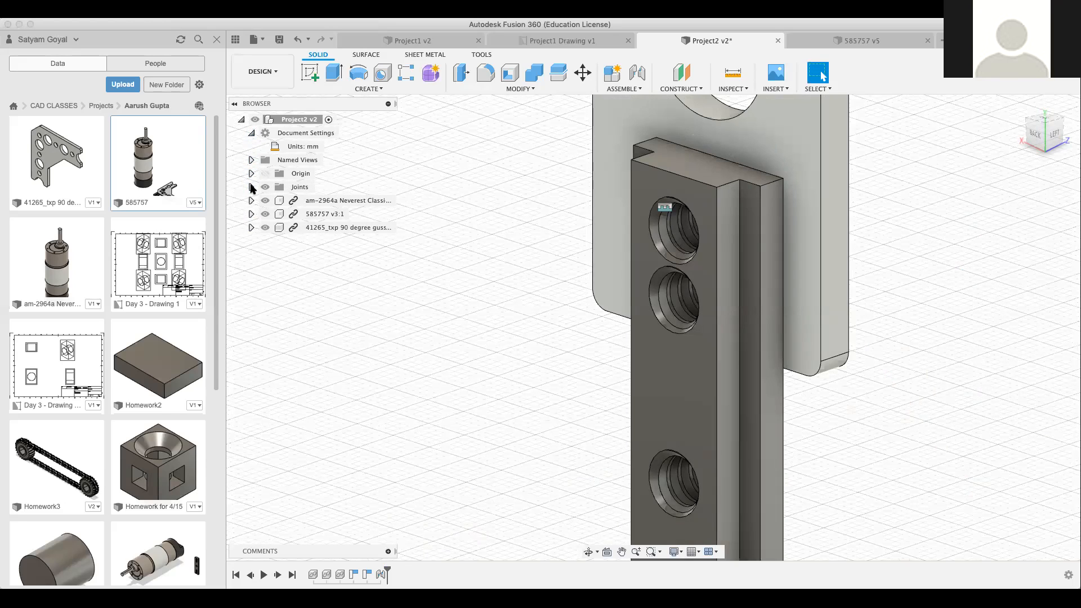
click(312, 201)
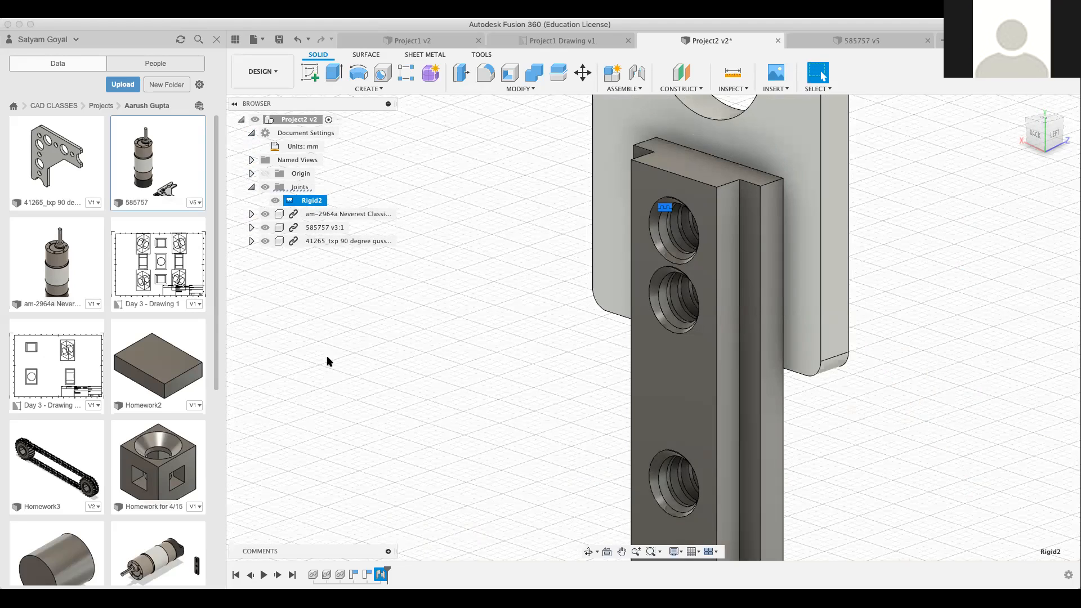
right_click(304, 201)
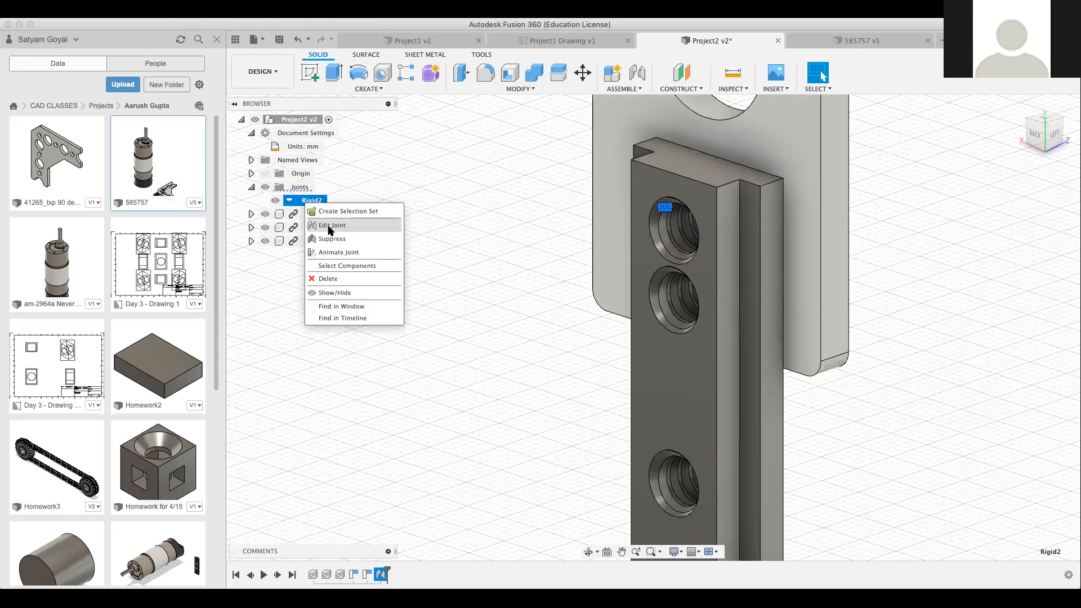
click(262, 200)
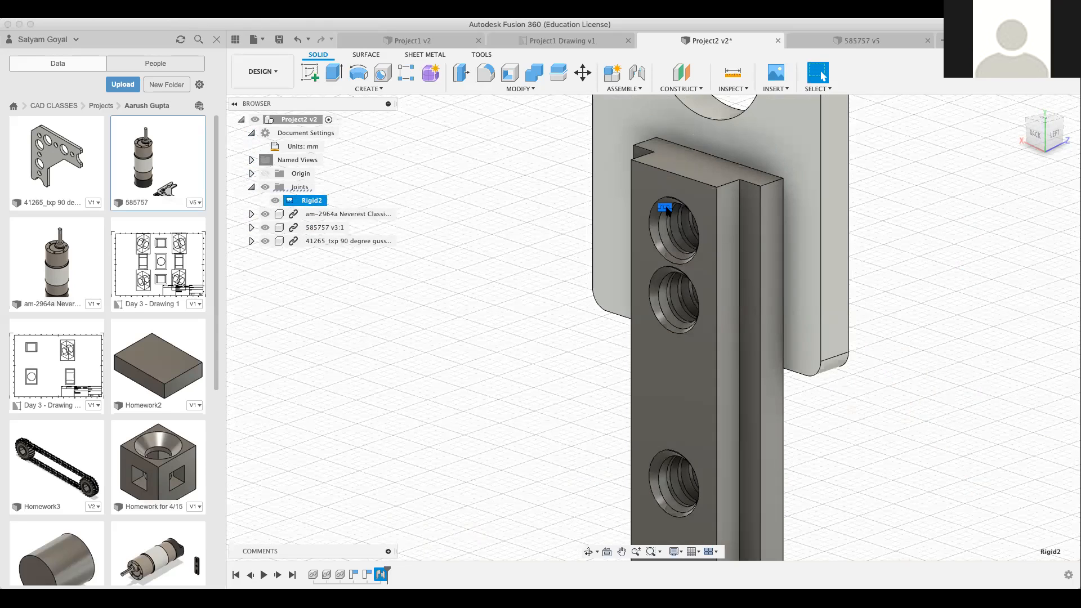
Hide the markers of all joints in the design and show them again.
scroll(665, 208, up, 3)
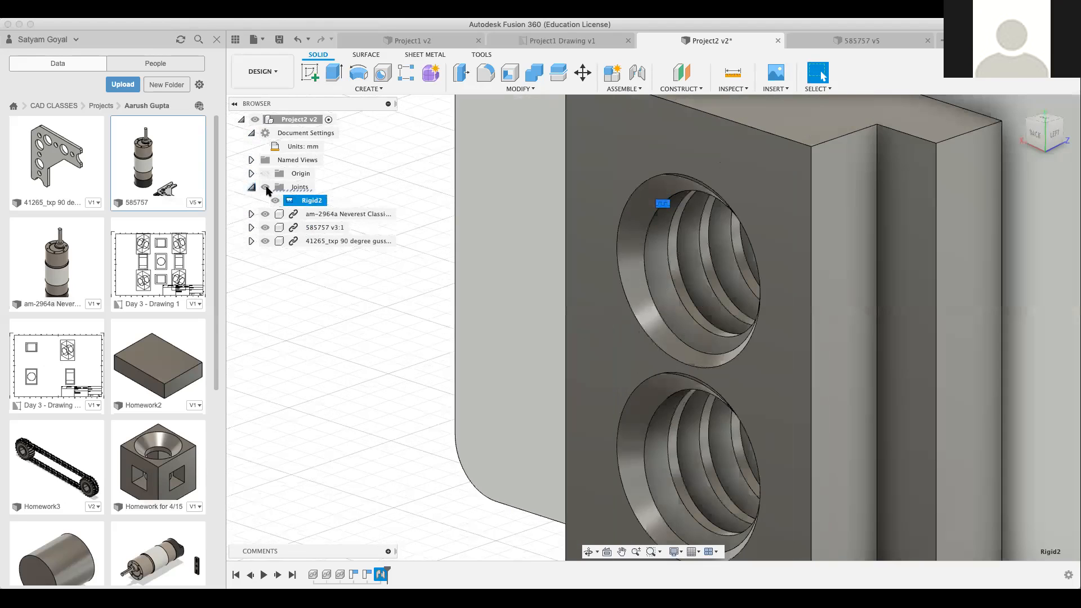
click(430, 185)
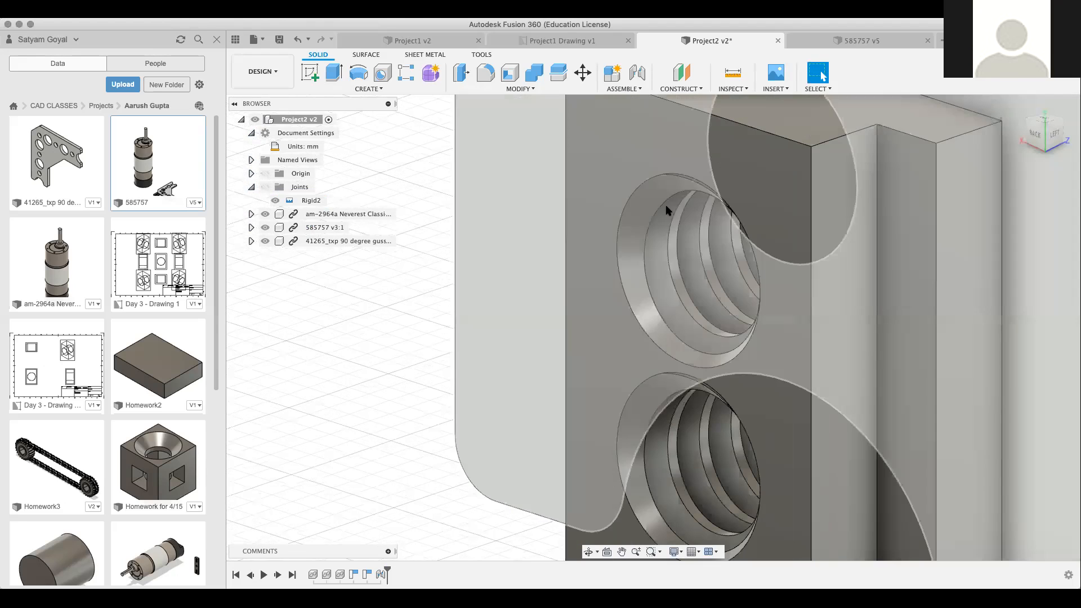
click(267, 188)
click(356, 359)
scroll(358, 359, down, 2)
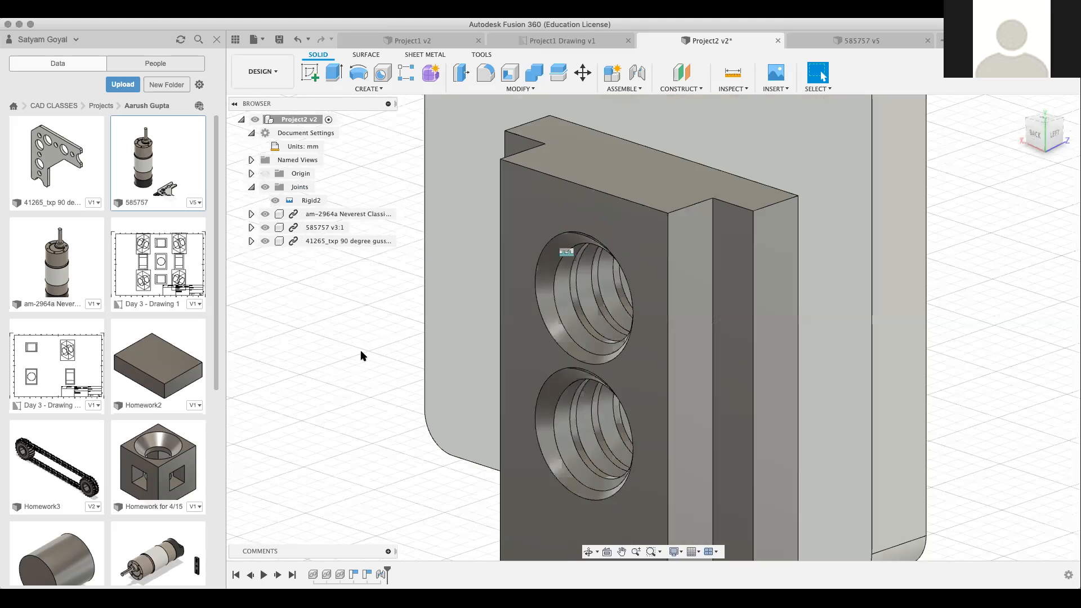
scroll(361, 355, down, 3)
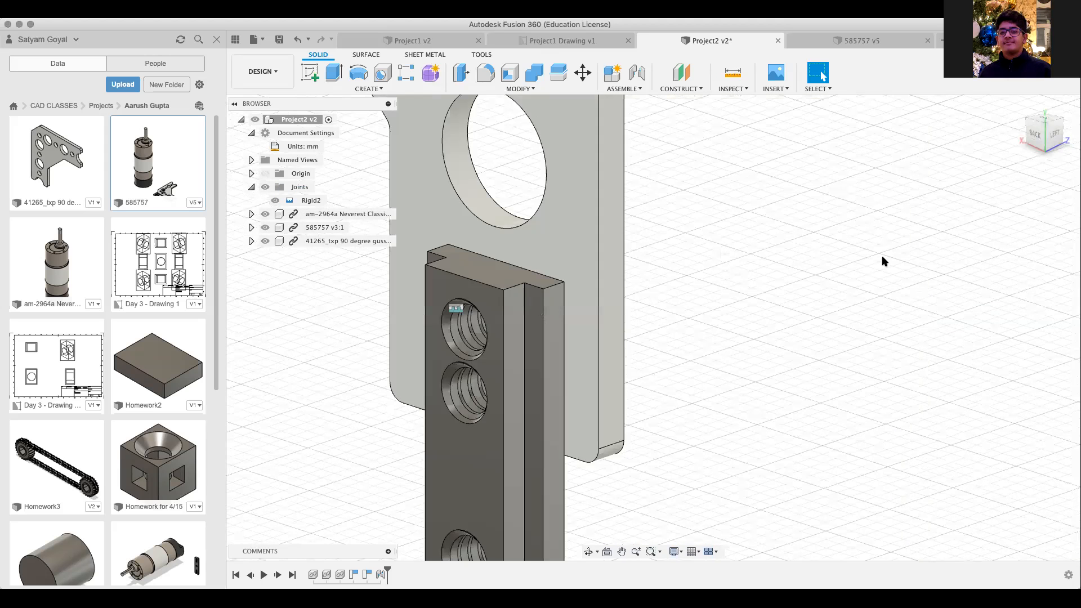
scroll(881, 263, down, 3)
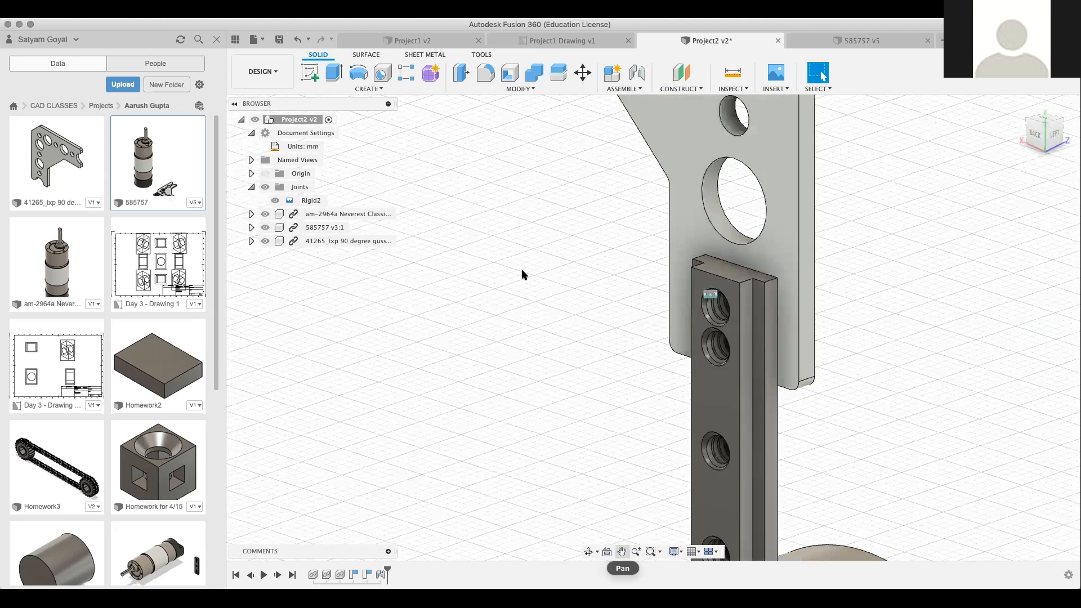
scroll(523, 274, down, 3)
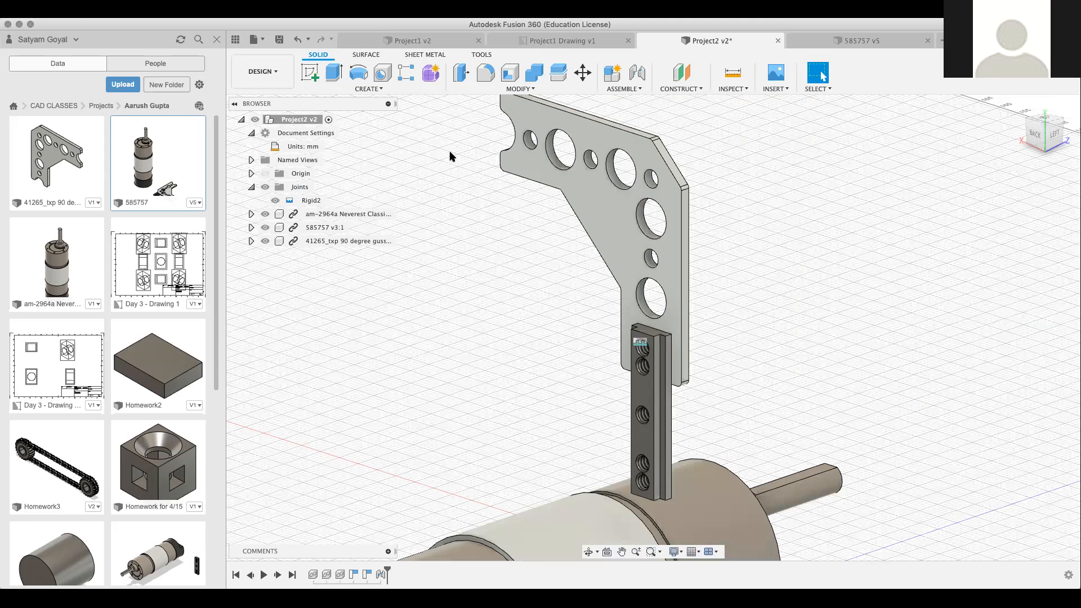
Go up to the Projects folder of CAD CLASSES and open another student's folder.
click(101, 105)
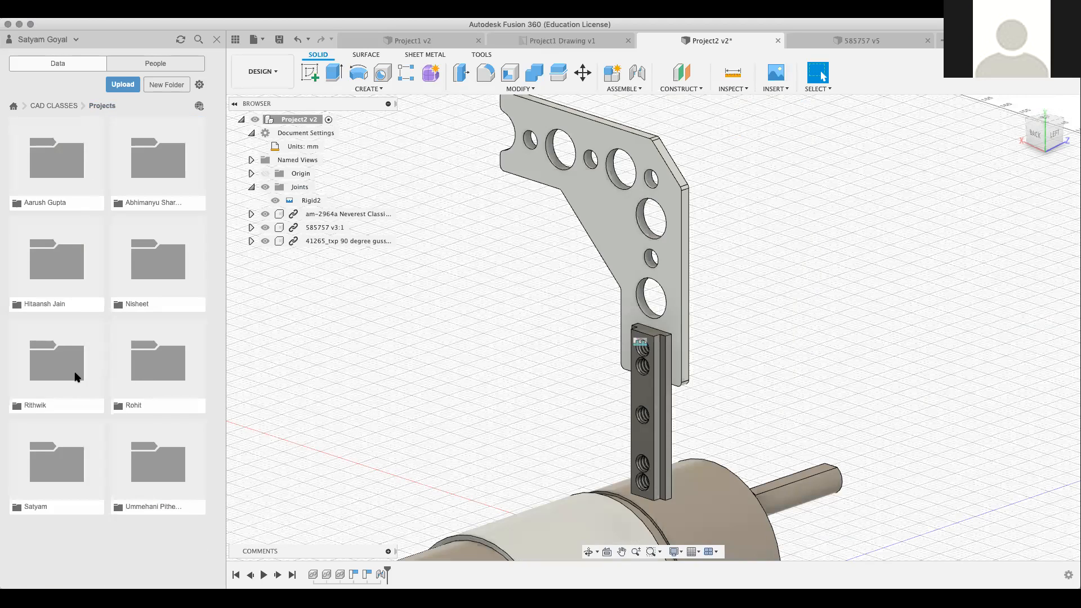
double_click(126, 366)
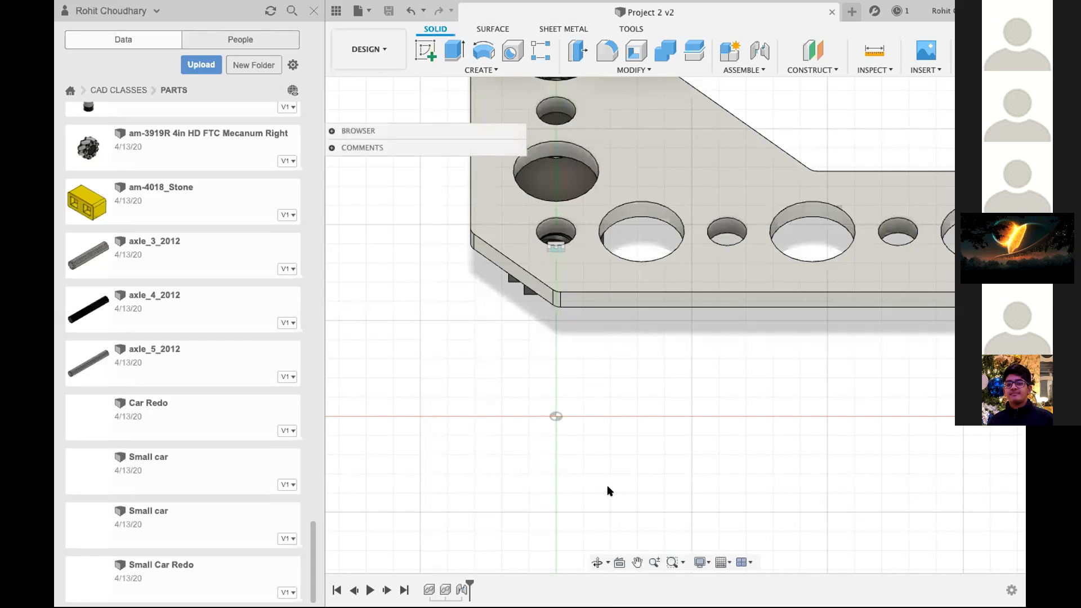
Delete the rigid joint between the 90 degree gusset and the 585757 plate from the design's Joints folder.
scroll(608, 486, up, 3)
drag(381, 125, 380, 80)
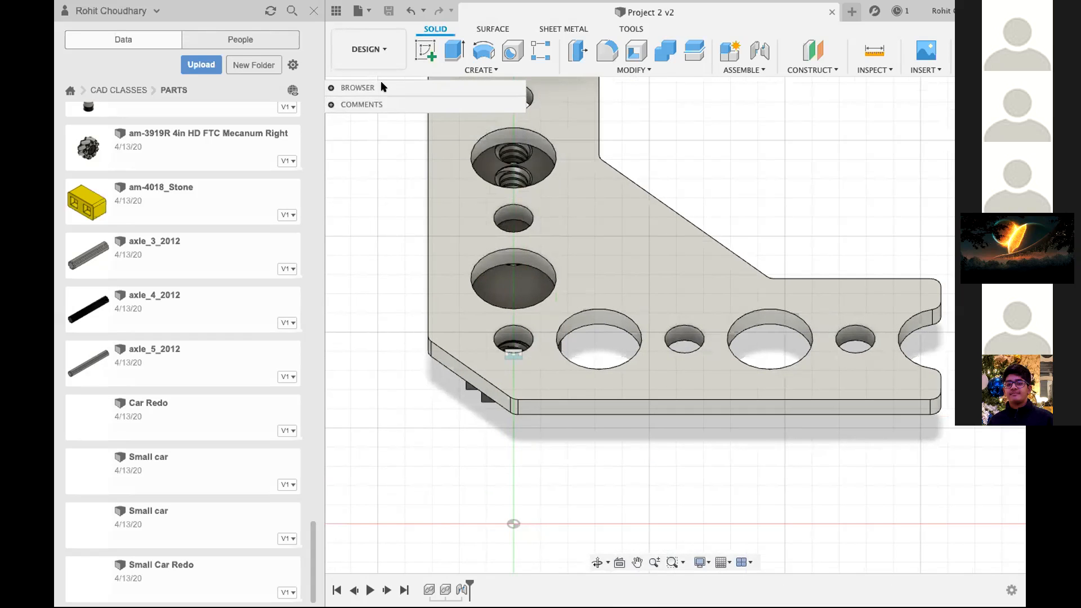
click(331, 87)
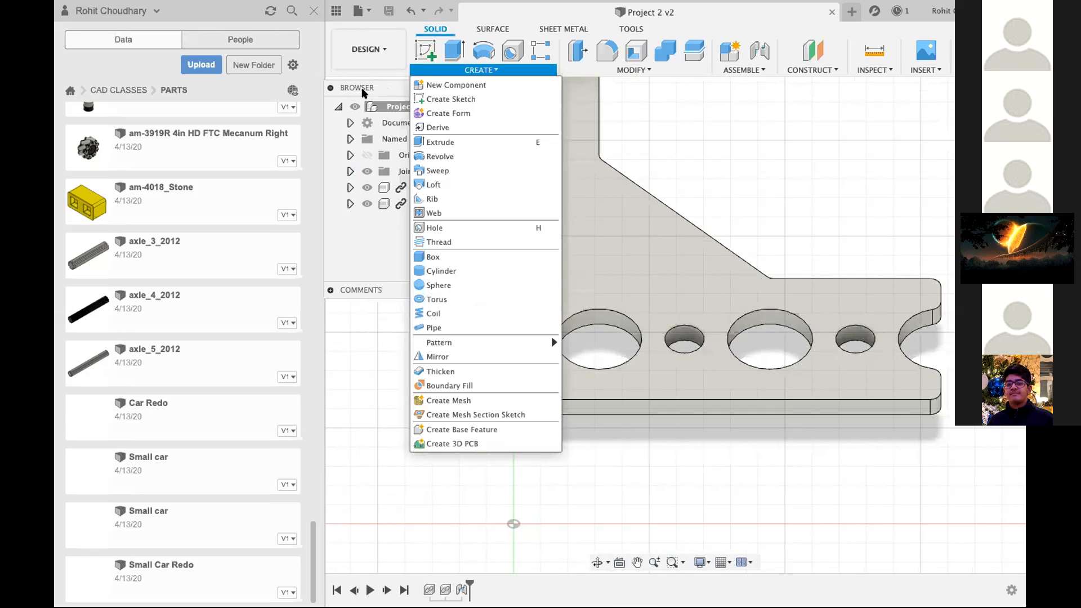
drag(402, 88, 408, 79)
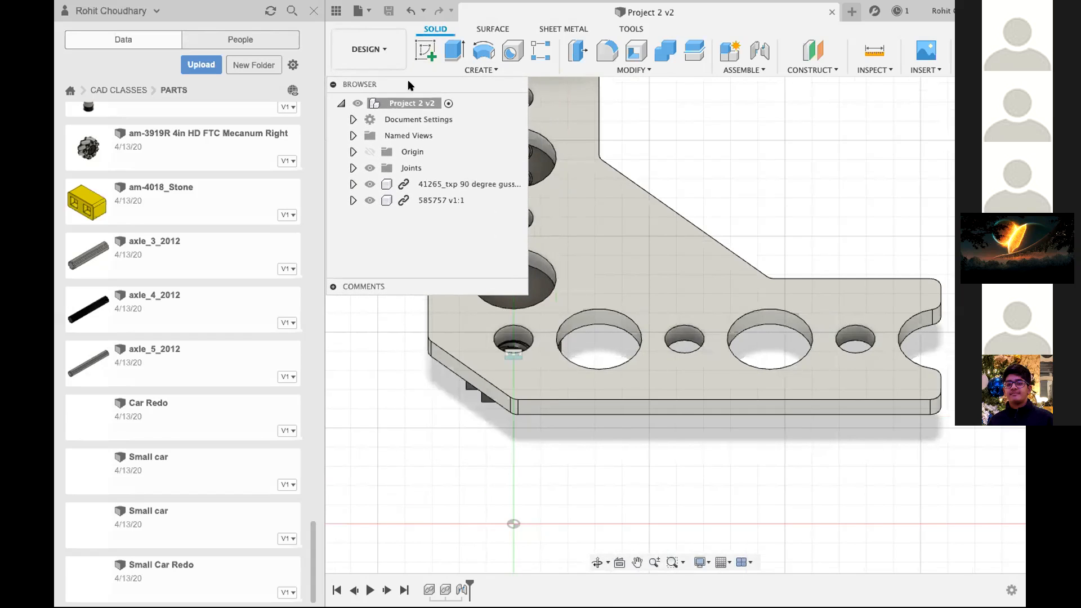
click(353, 167)
click(401, 183)
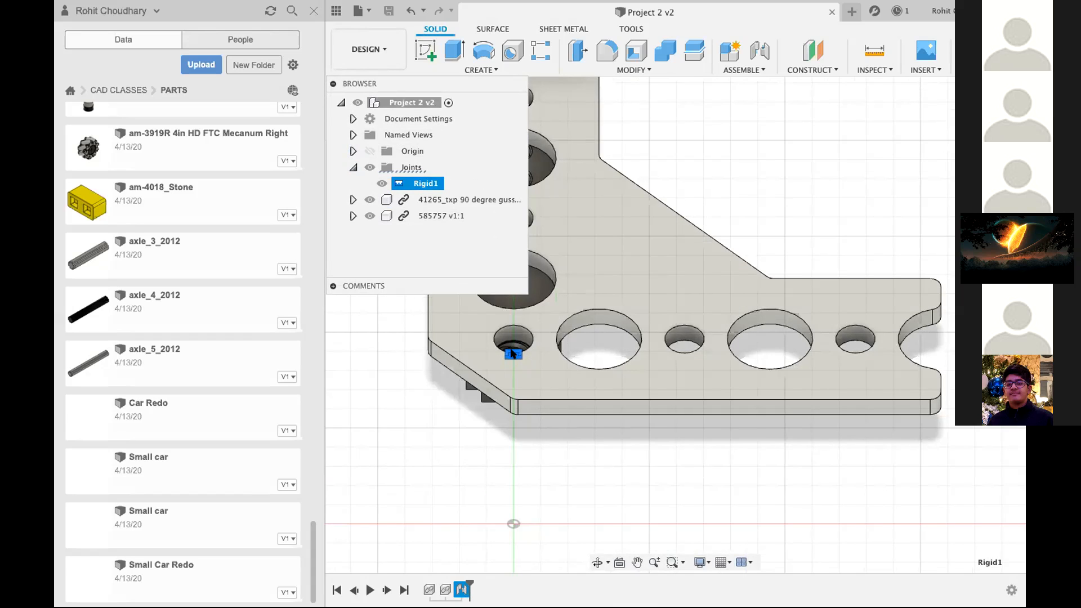
key(Delete)
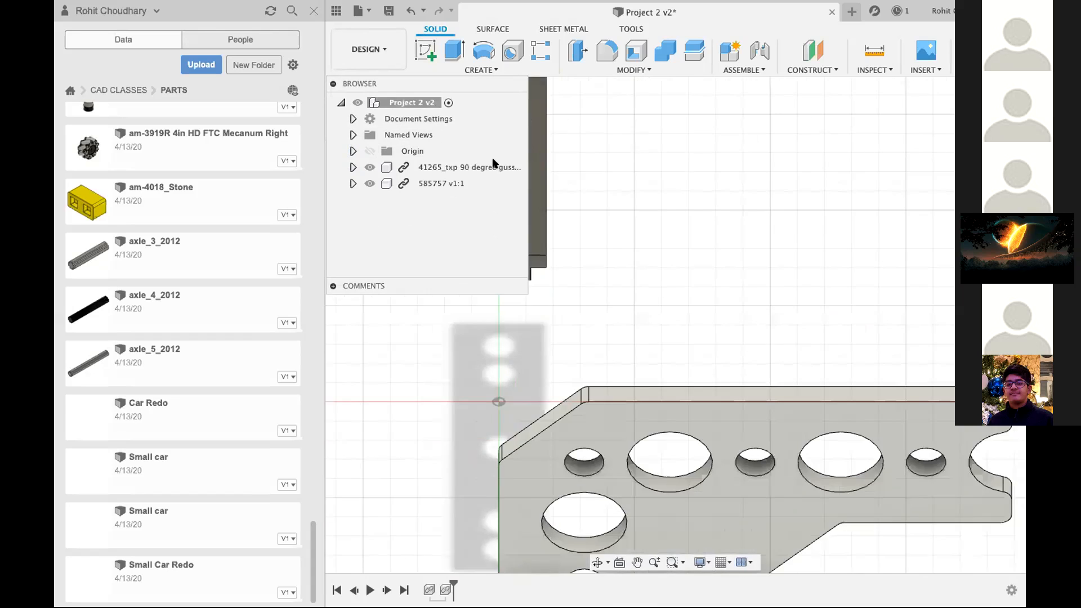
click(359, 84)
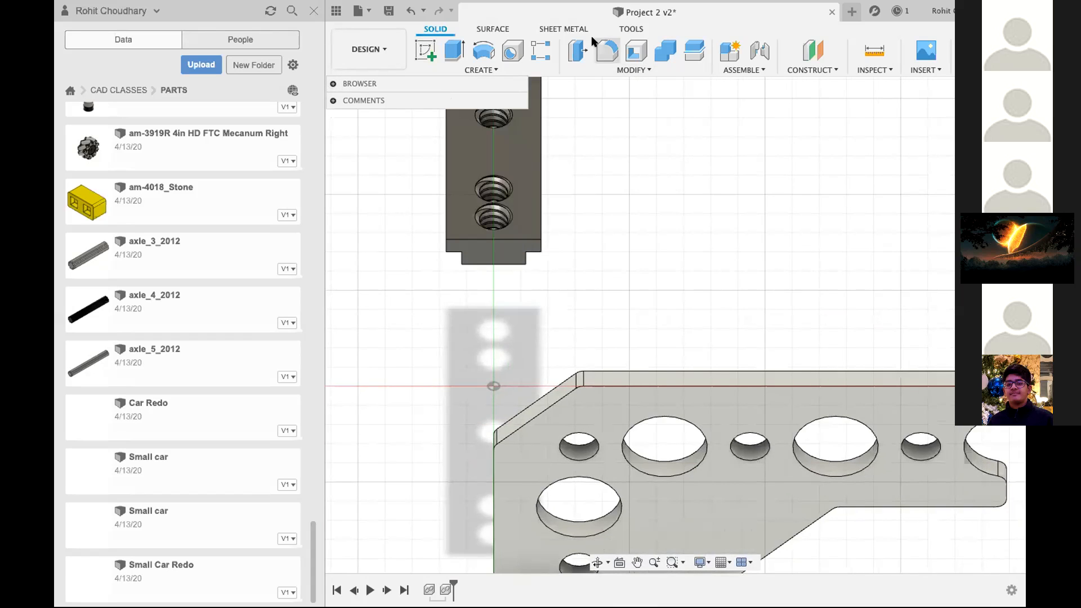
Try a new joint from the gusset's corner hole to the end hole of the 585757 plate.
scroll(753, 405, down, 3)
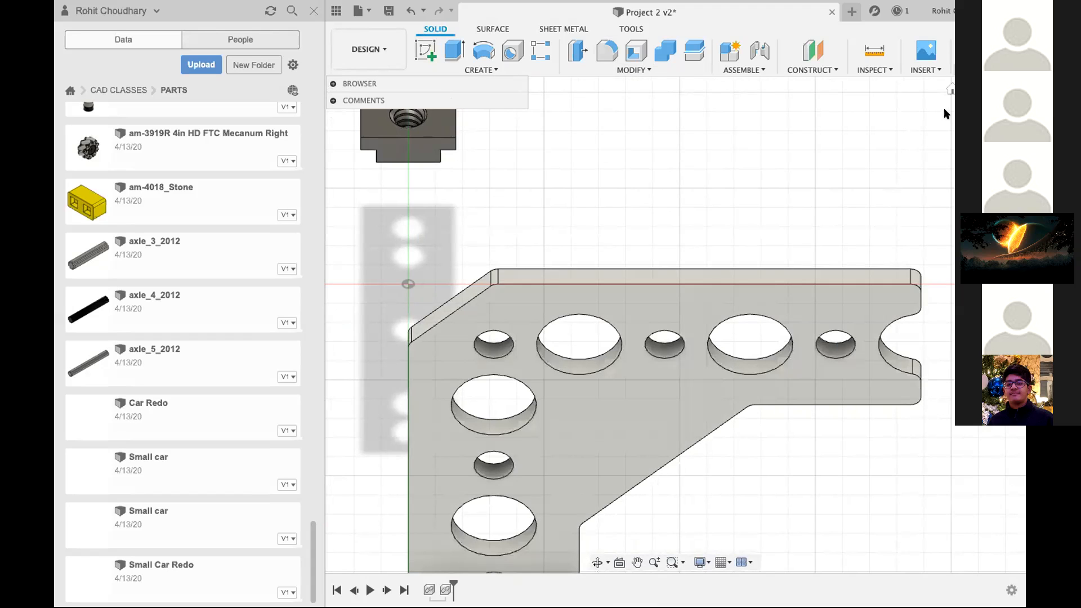
click(951, 89)
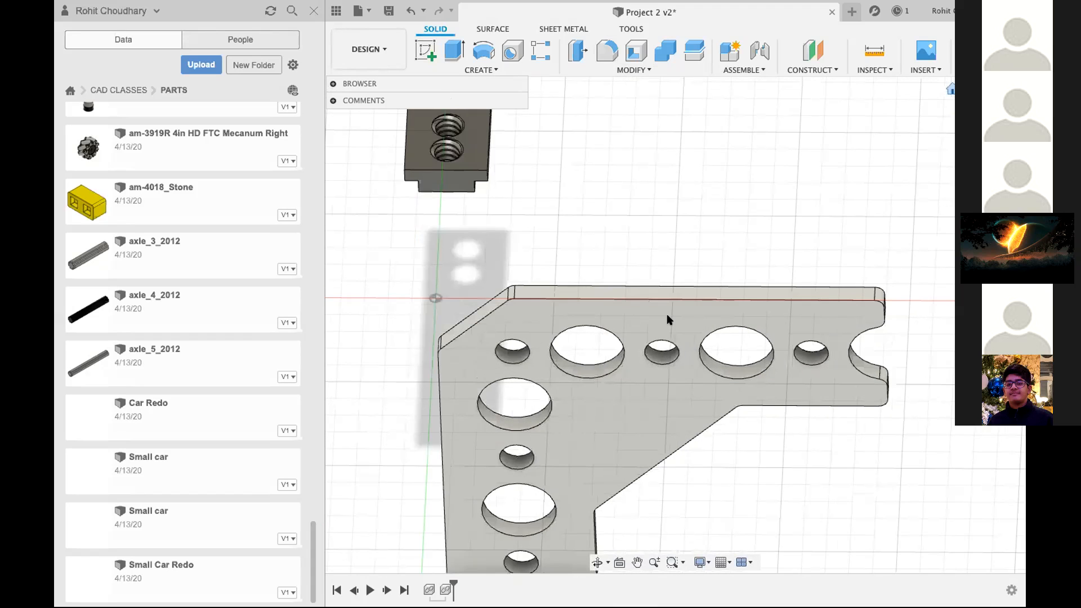
key(j)
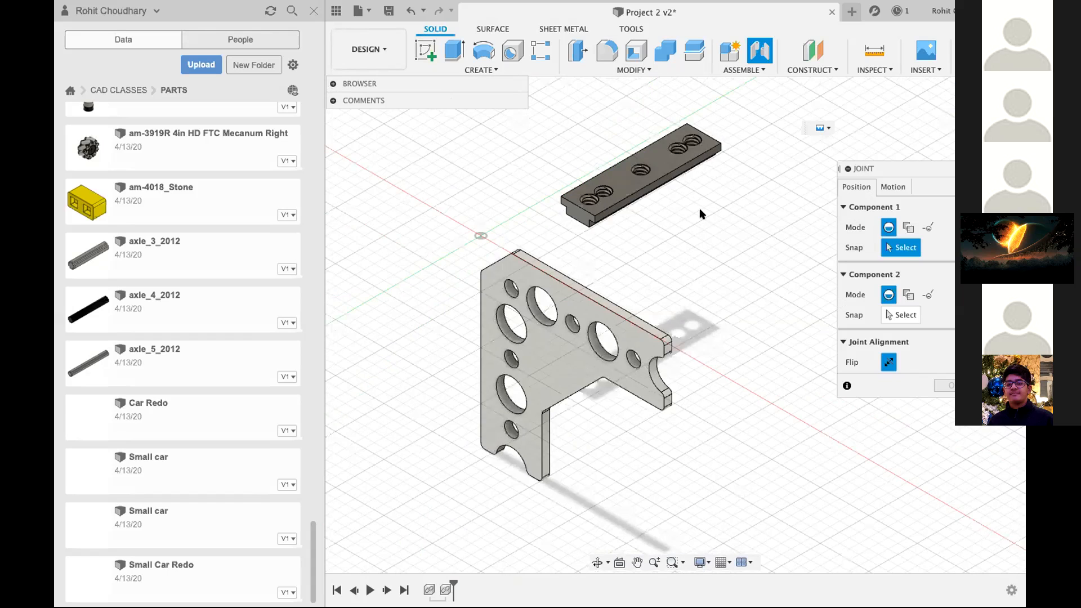
scroll(598, 222, up, 2)
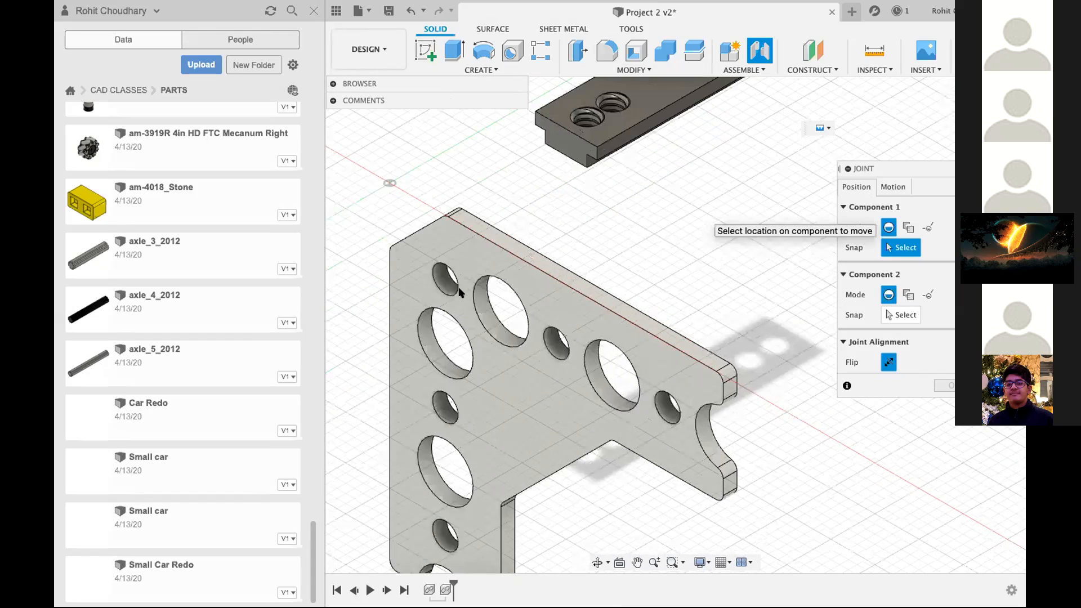
scroll(475, 293, up, 3)
click(475, 293)
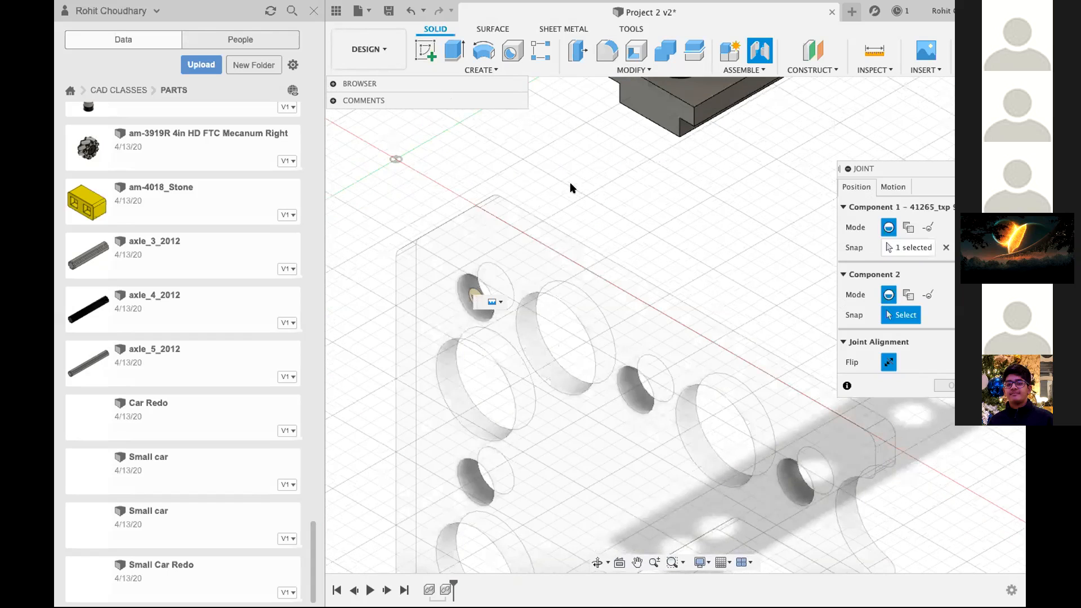
scroll(600, 178, up, 2)
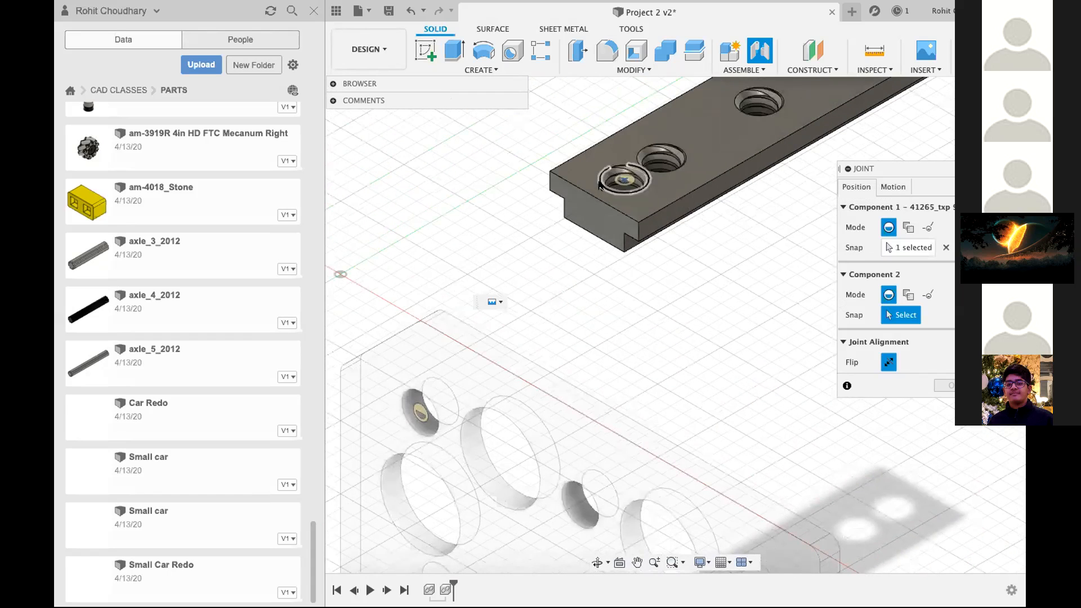
click(600, 185)
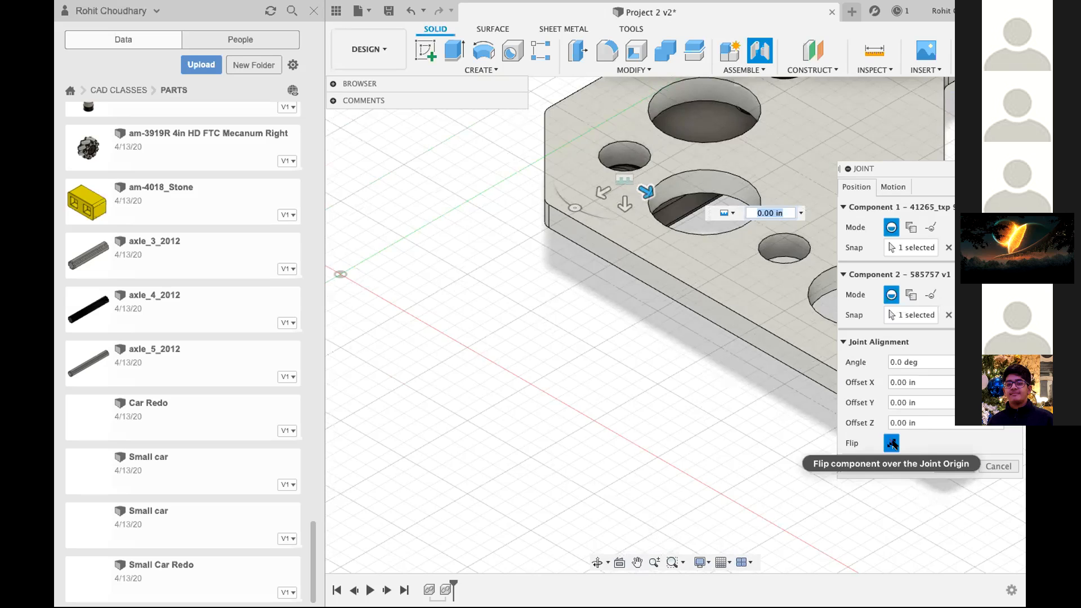
Flip the gusset over the joint origin and back again, and cancel the joint.
click(893, 445)
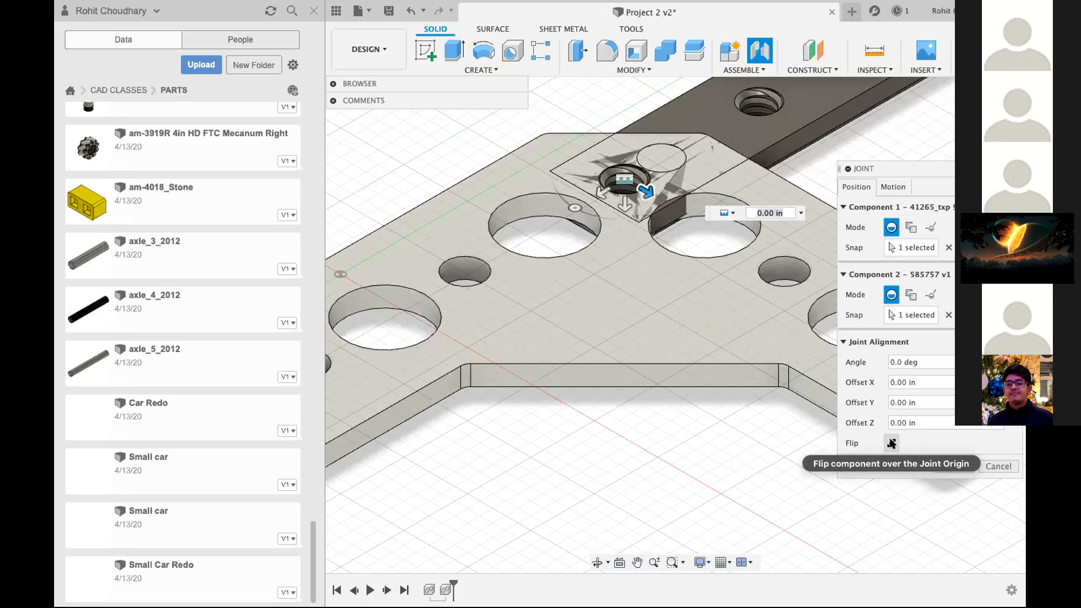
scroll(611, 279, down, 1)
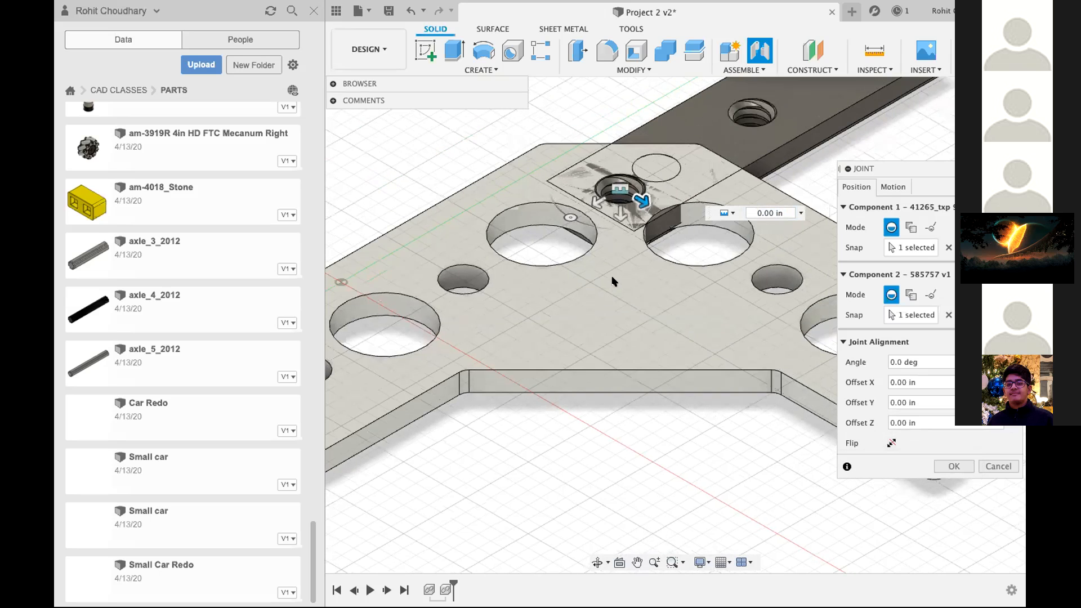
scroll(614, 280, up, 5)
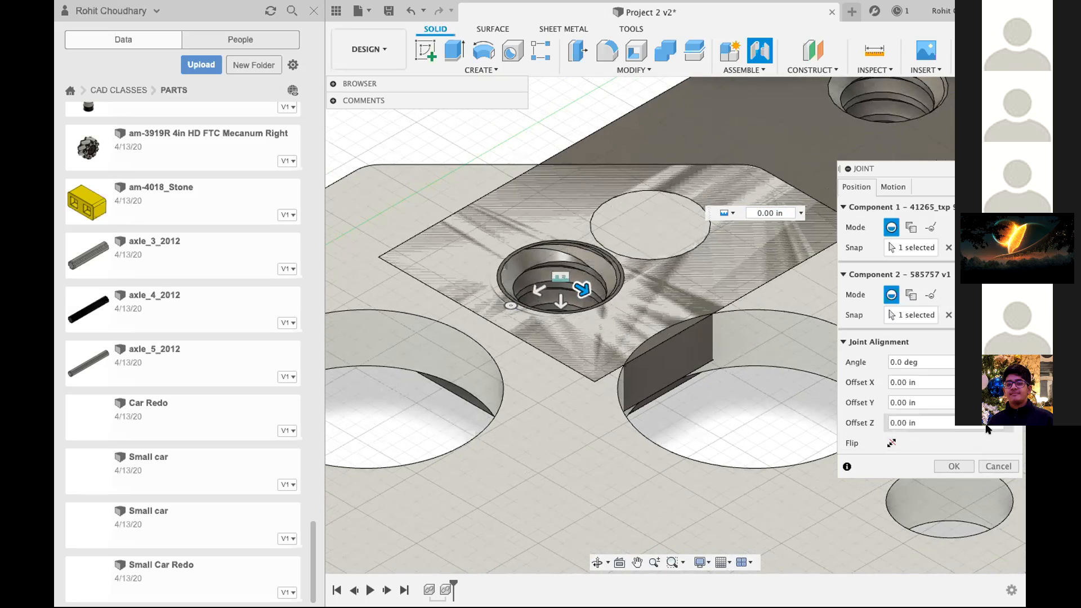
click(891, 444)
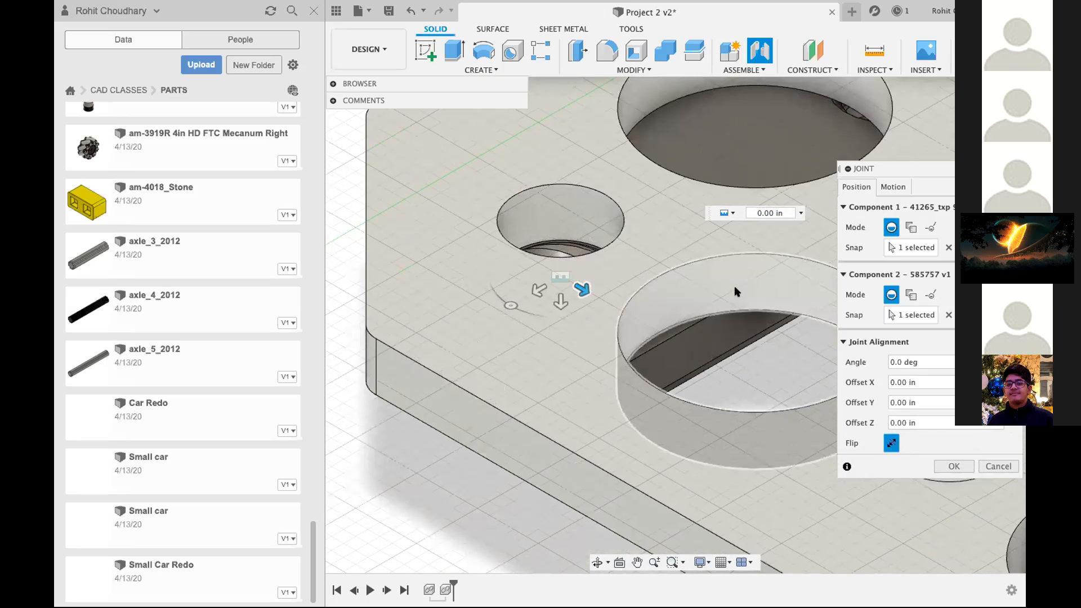
scroll(719, 288, down, 5)
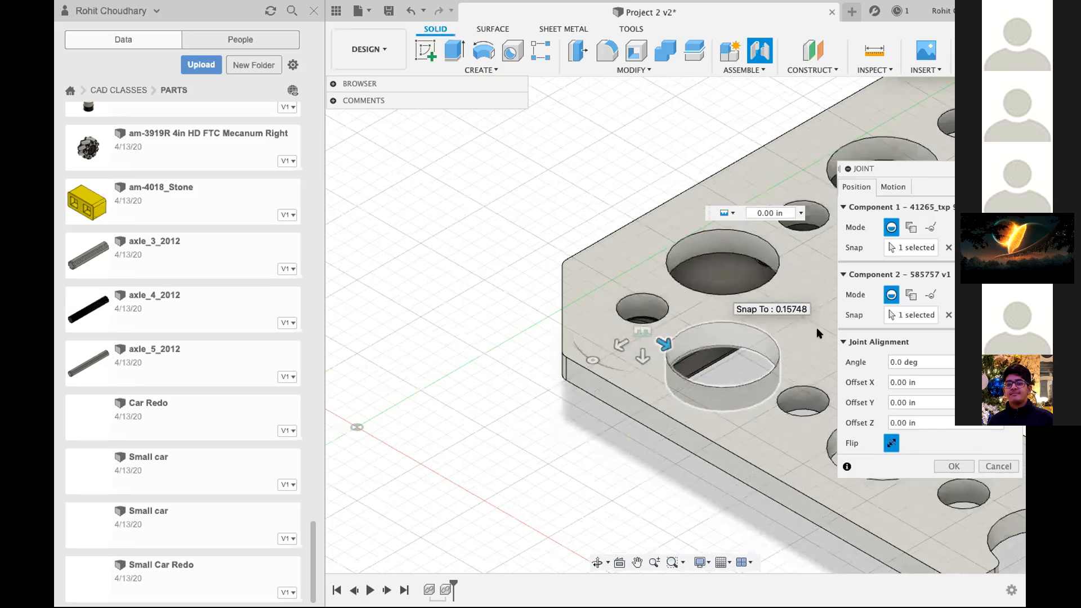
click(999, 466)
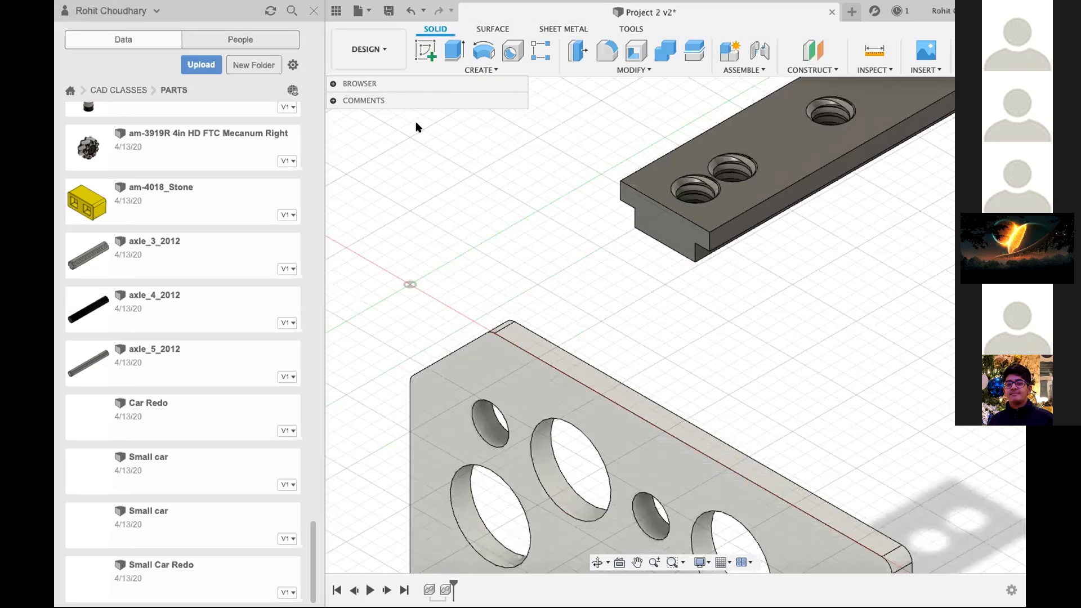
drag(673, 153, 562, 236)
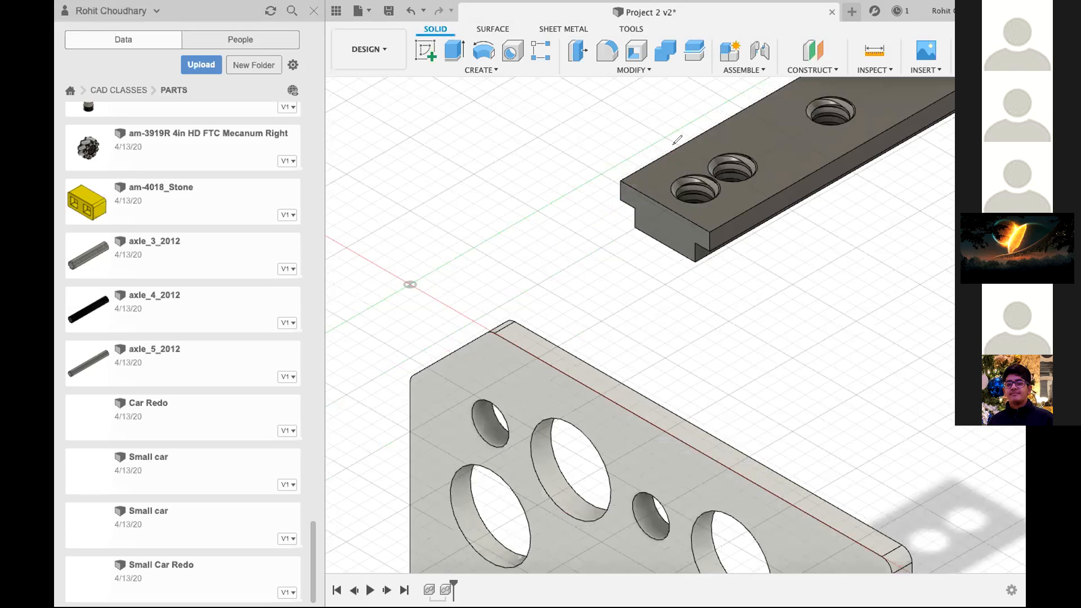
mouse_move(677, 140)
mouse_down()
mouse_move(466, 283)
mouse_move(406, 372)
mouse_move(645, 496)
mouse_move(705, 459)
mouse_move(713, 344)
mouse_move(728, 305)
mouse_move(710, 254)
mouse_move(737, 216)
mouse_move(678, 135)
mouse_up()
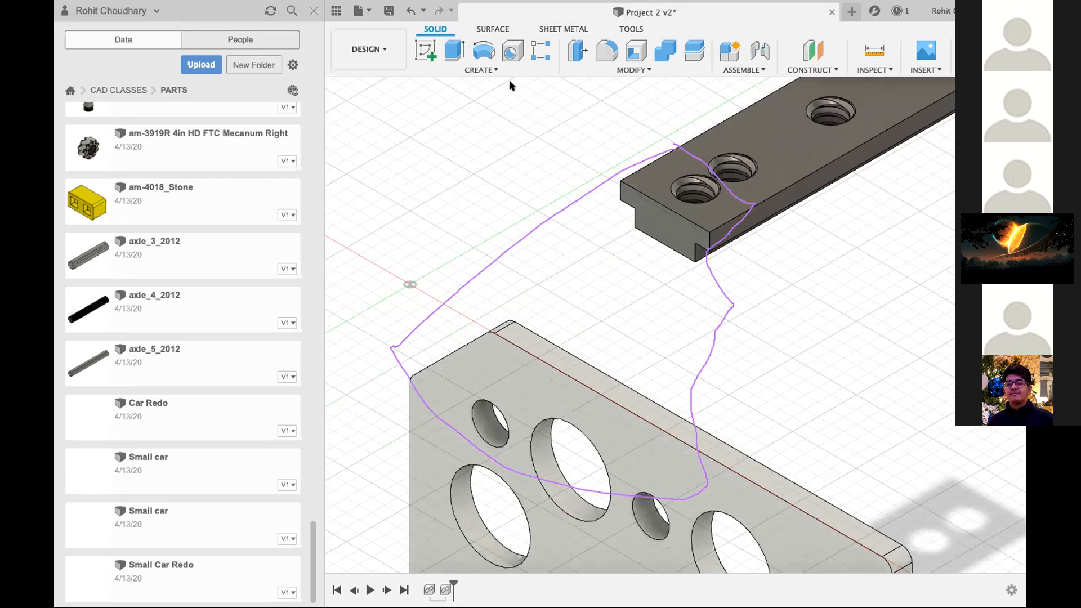
click(596, 189)
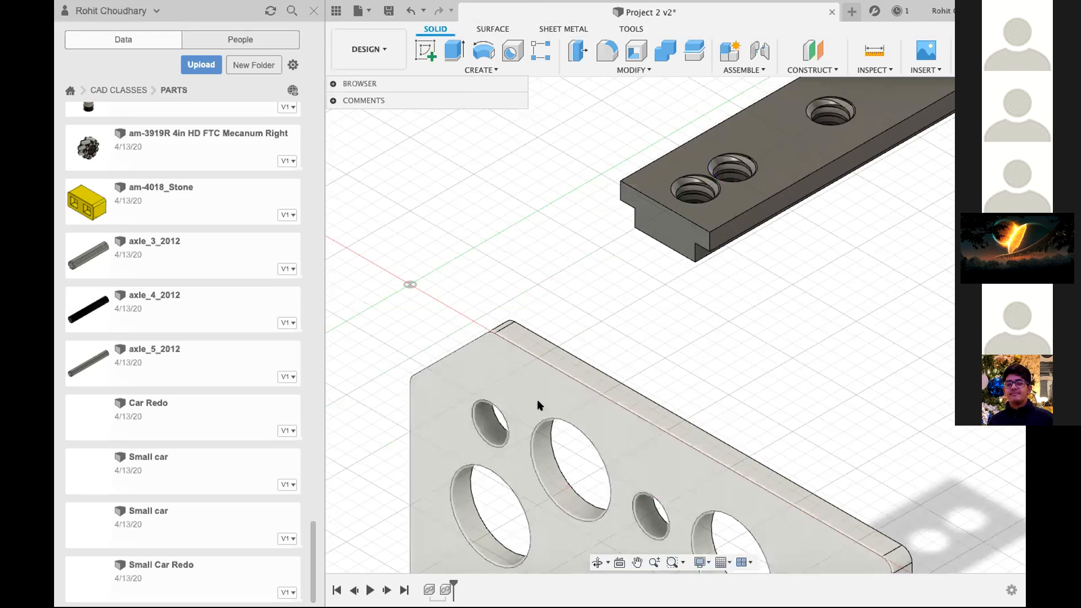
Joint the corner hole on the gusset's opposite face to the end hole of the 585757 plate.
scroll(415, 430, down, 4)
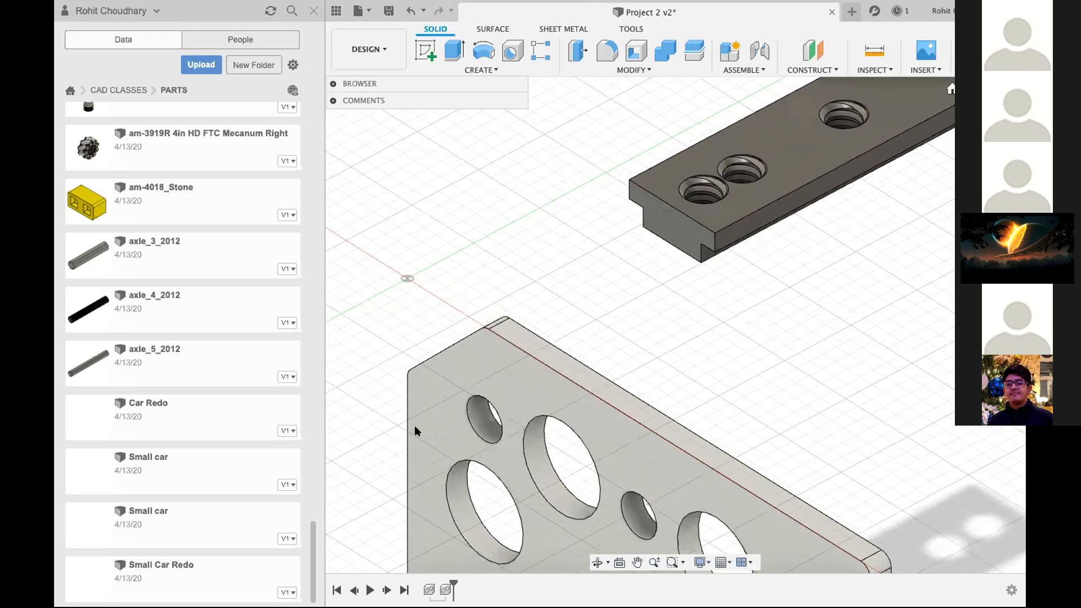
click(556, 225)
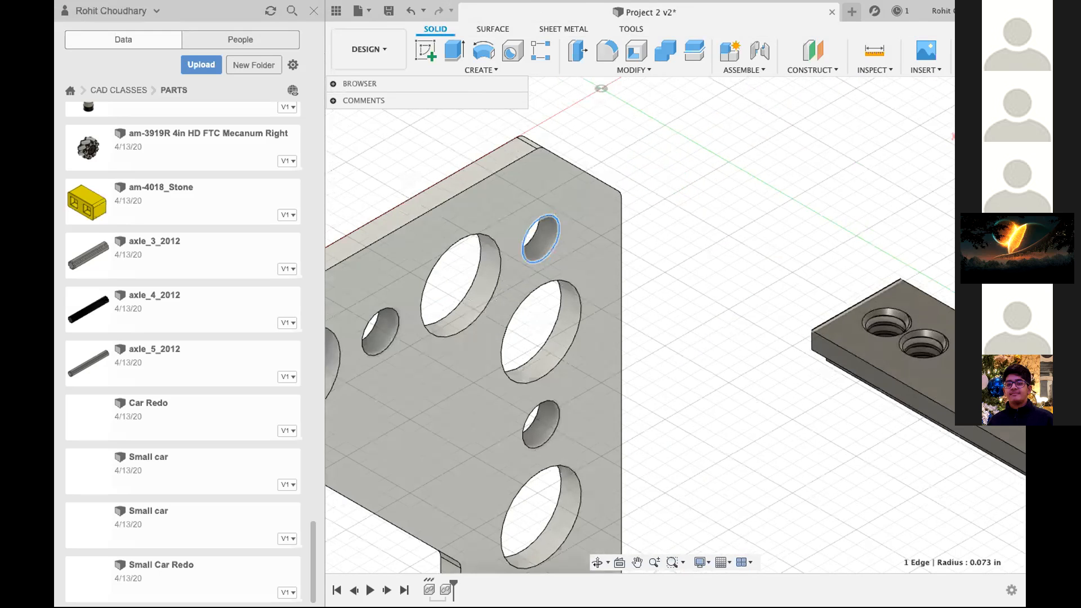
click(889, 312)
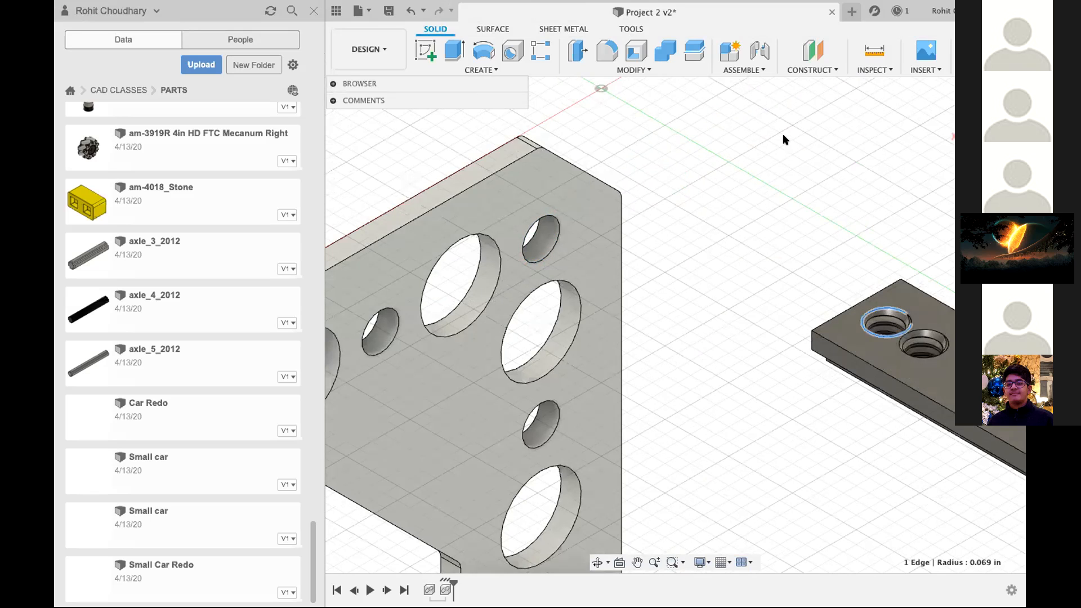
key(j)
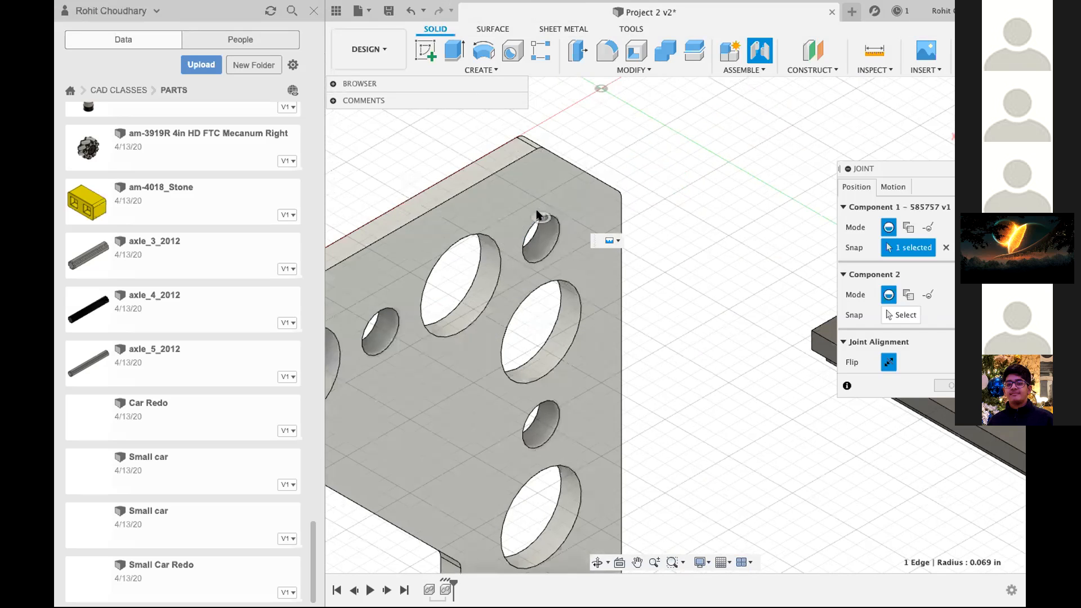
click(539, 234)
drag(918, 168, 635, 240)
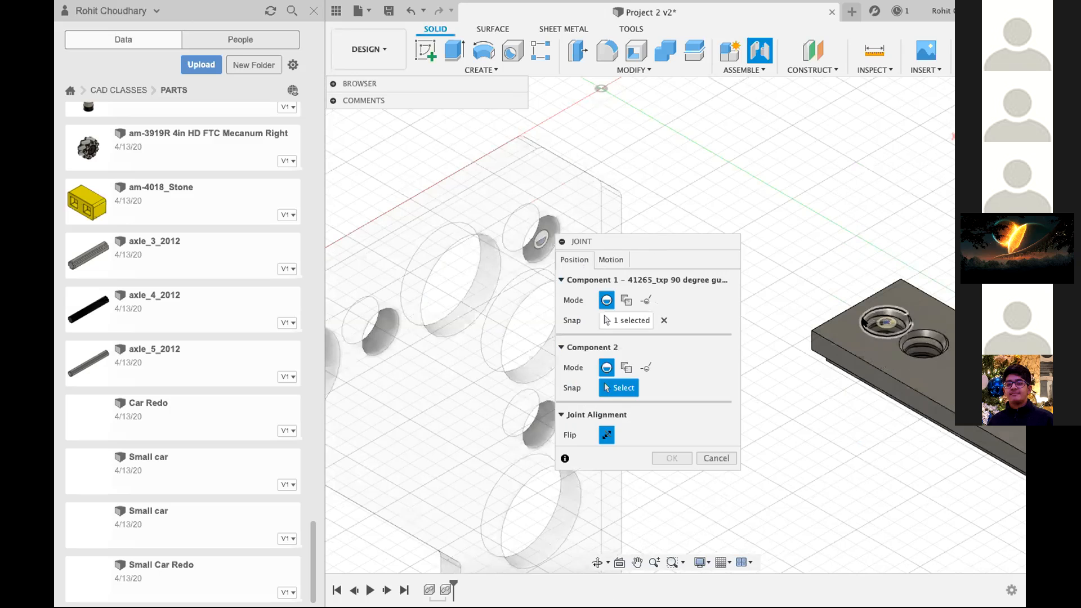
click(886, 322)
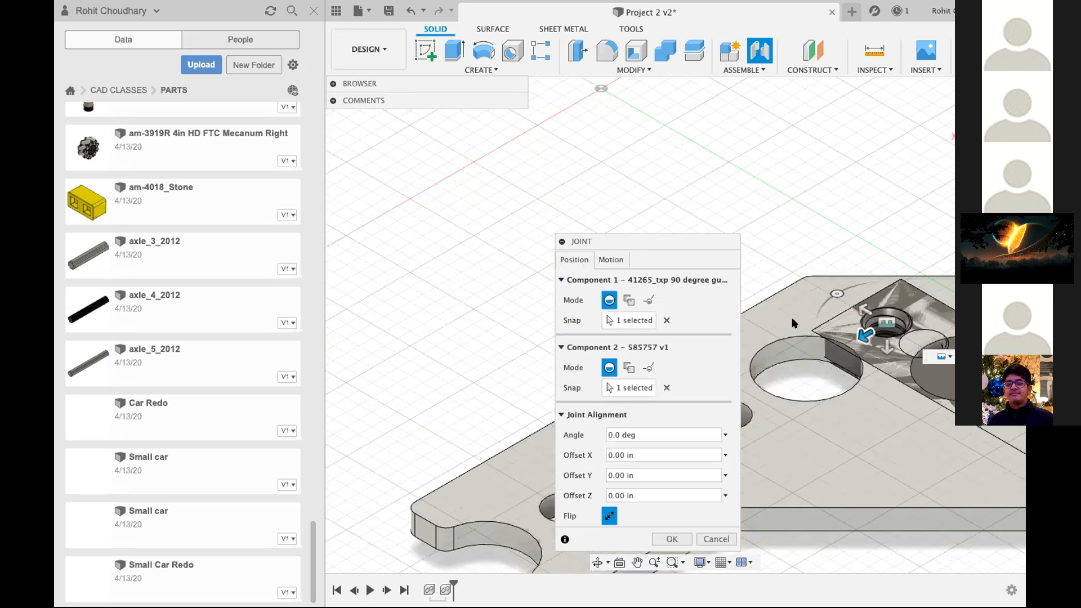
Flip the gusset over the joint origin and confirm the joint.
drag(686, 257, 667, 88)
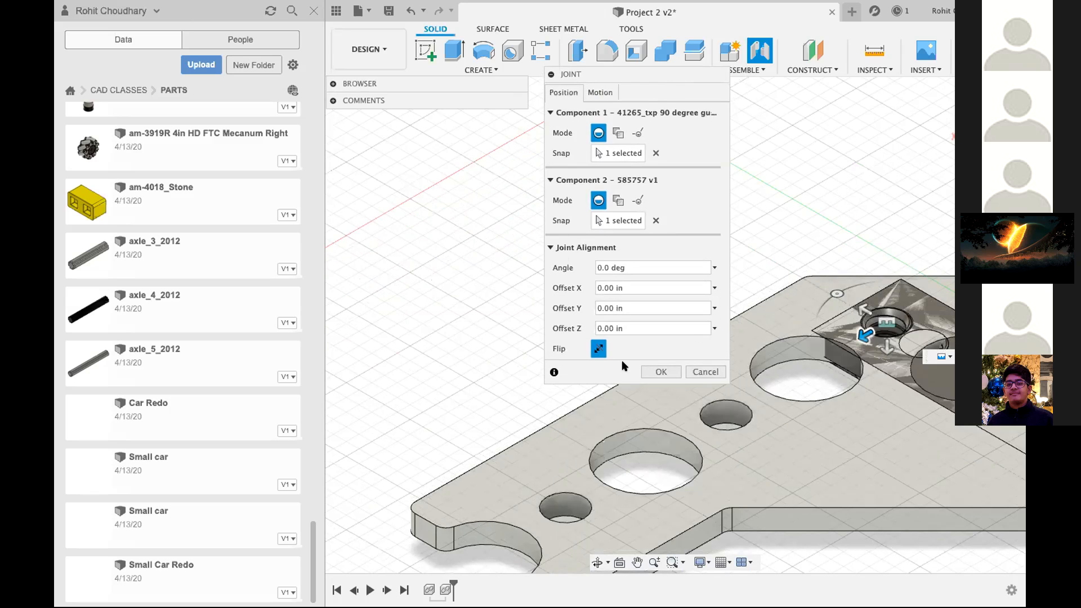
click(599, 349)
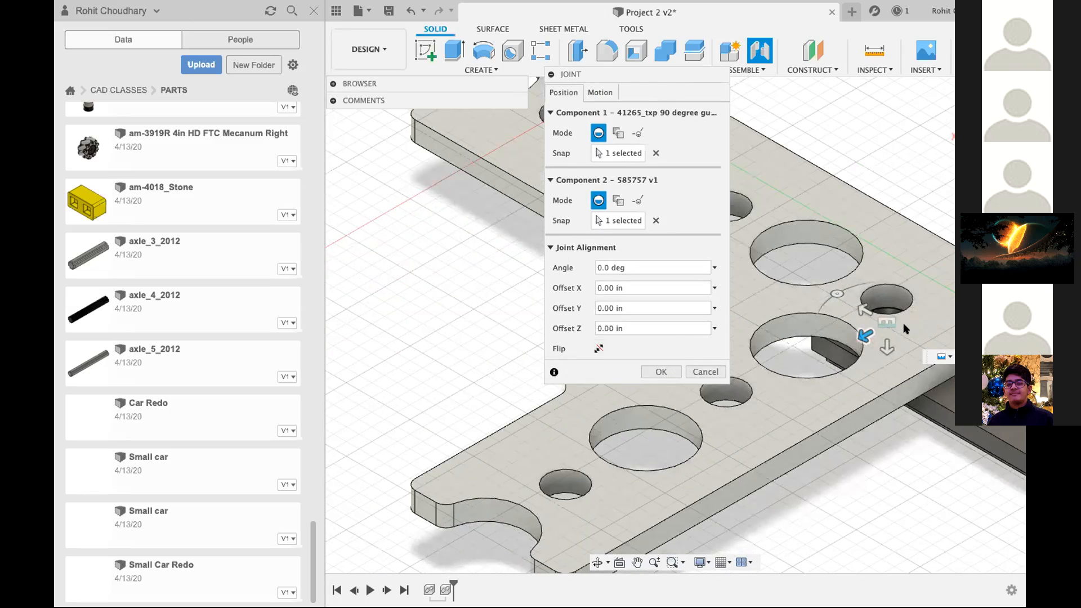
drag(985, 140, 986, 174)
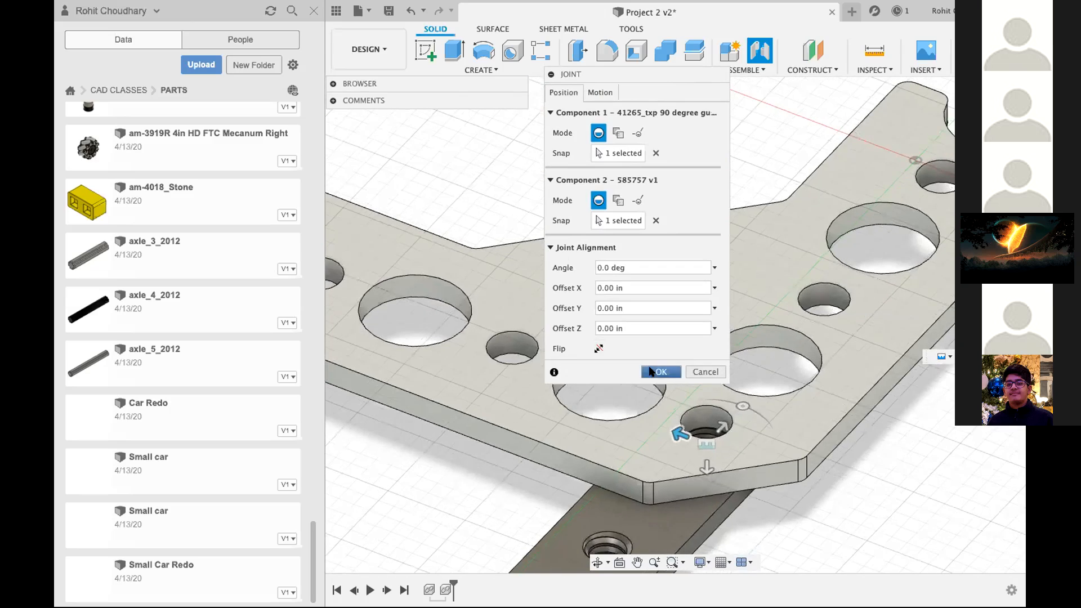
click(660, 372)
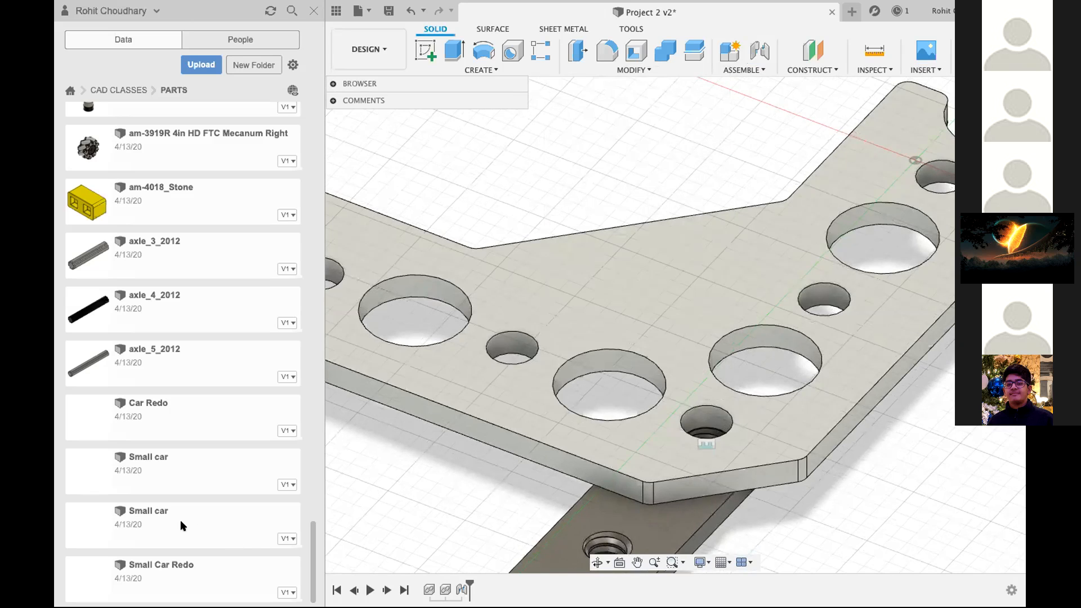
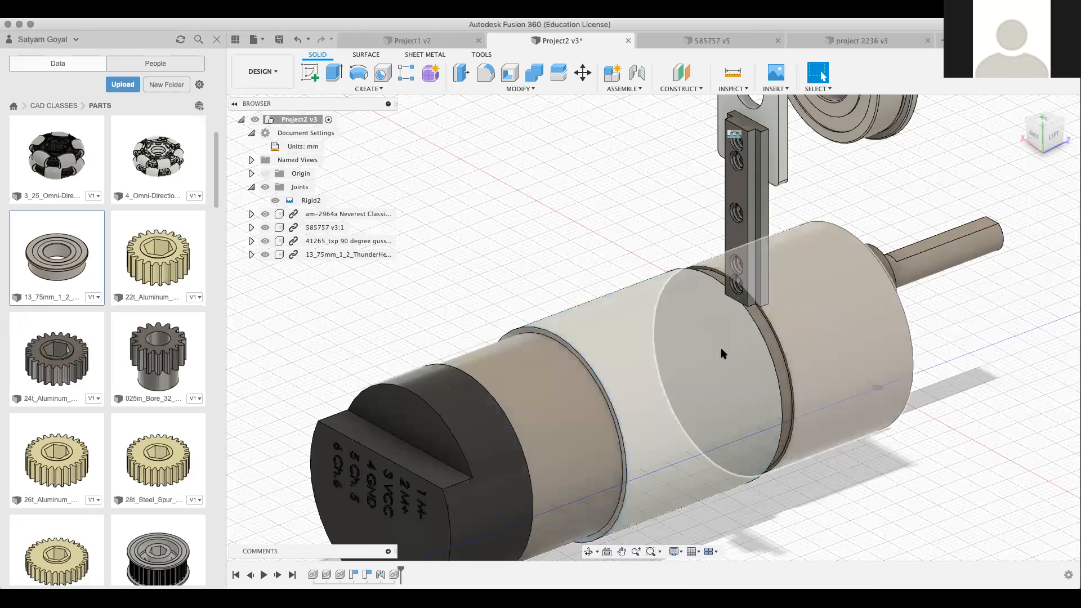
Select the middle cylindrical face of the am-2964a Neverest motor in the Project2 assembly.
click(722, 349)
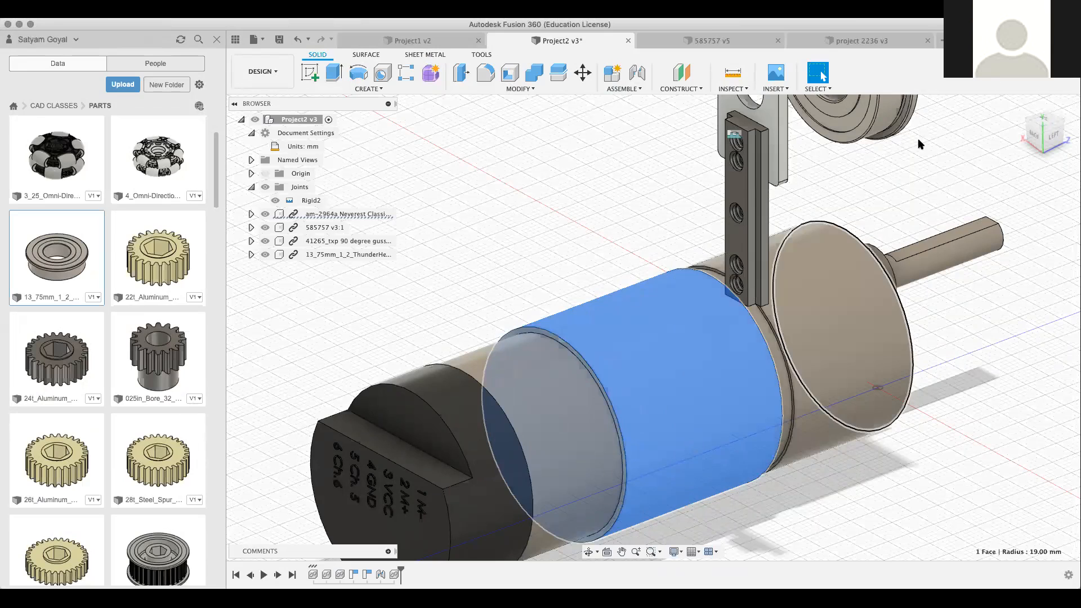
click(896, 143)
click(688, 352)
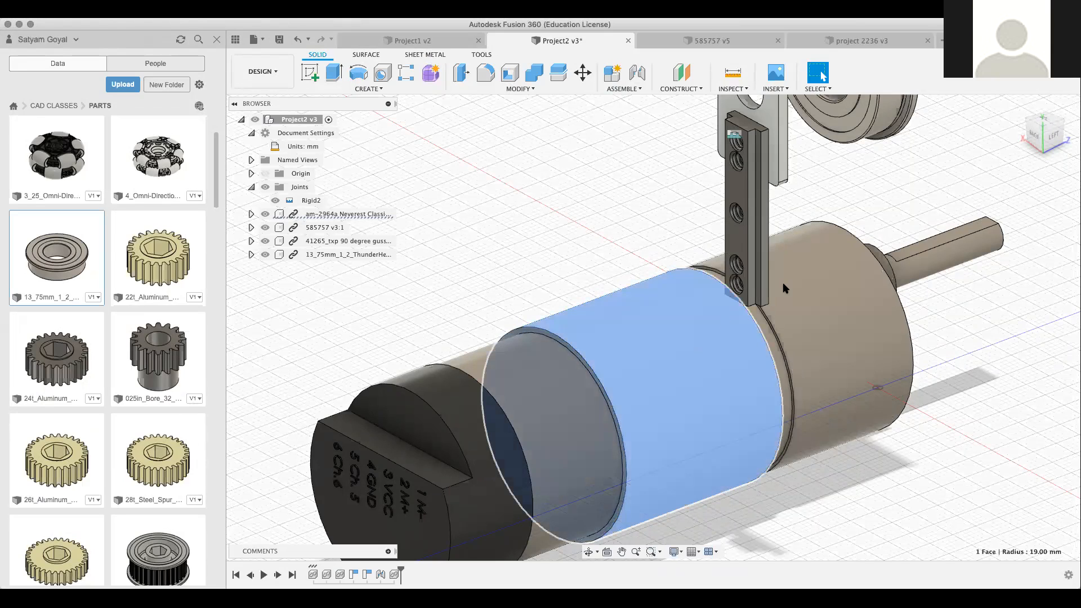
Browse the whole PARTS folder to examine the available gears, motors, plates and axles, and clear the motor face selection.
click(1035, 136)
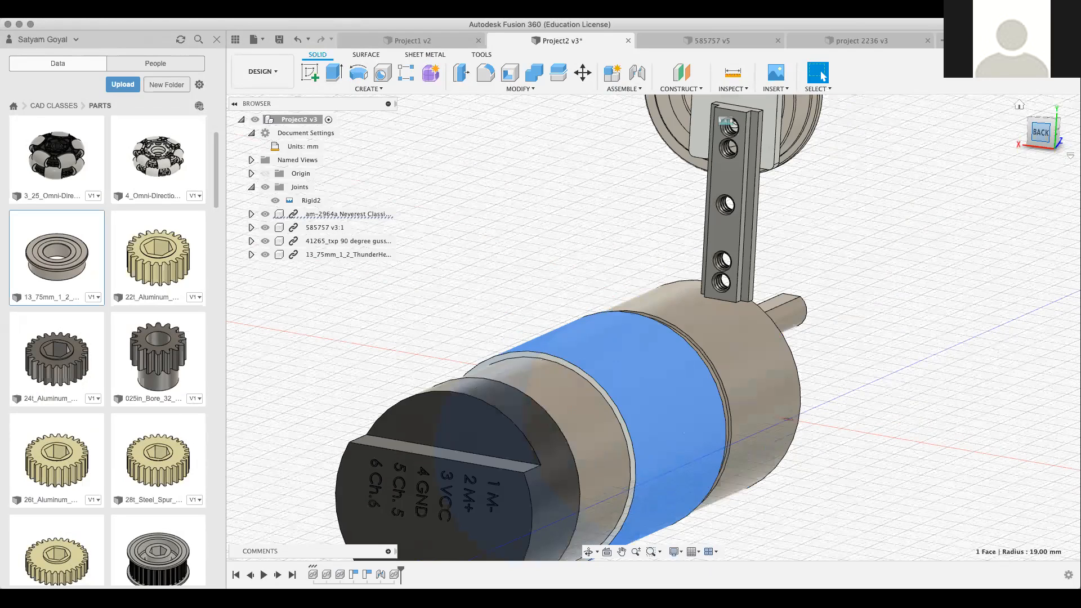
shift+middle_drag(653, 327, 625, 330)
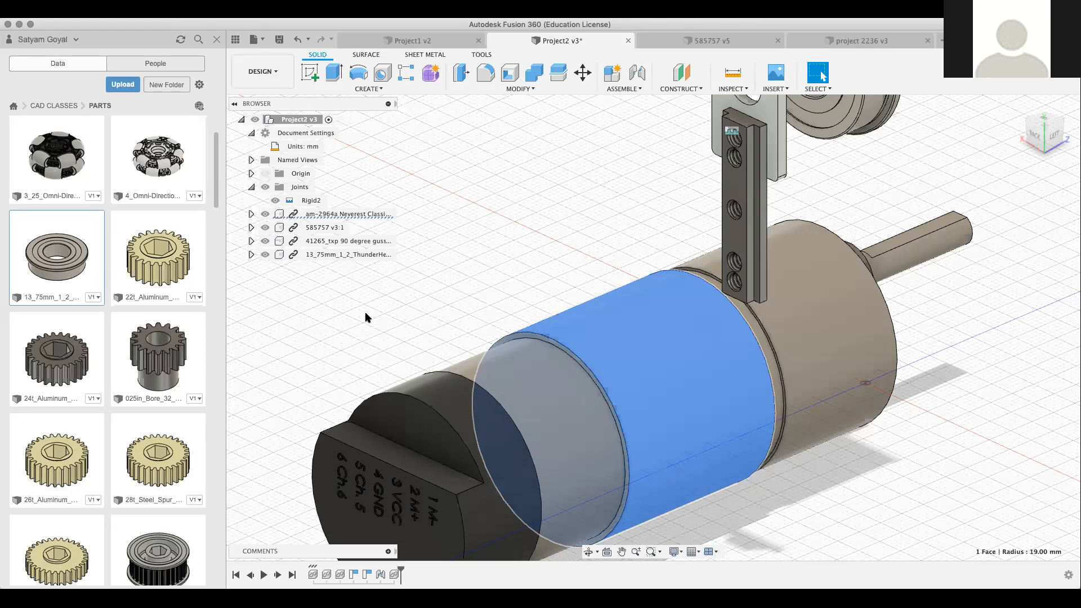
scroll(175, 338, down, 15)
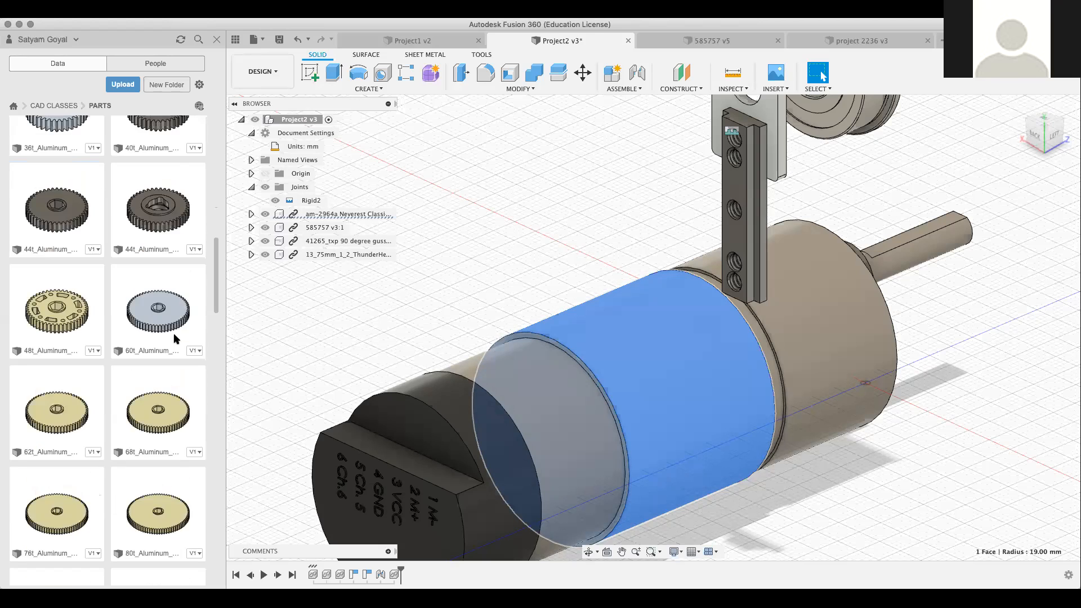
scroll(174, 338, down, 12)
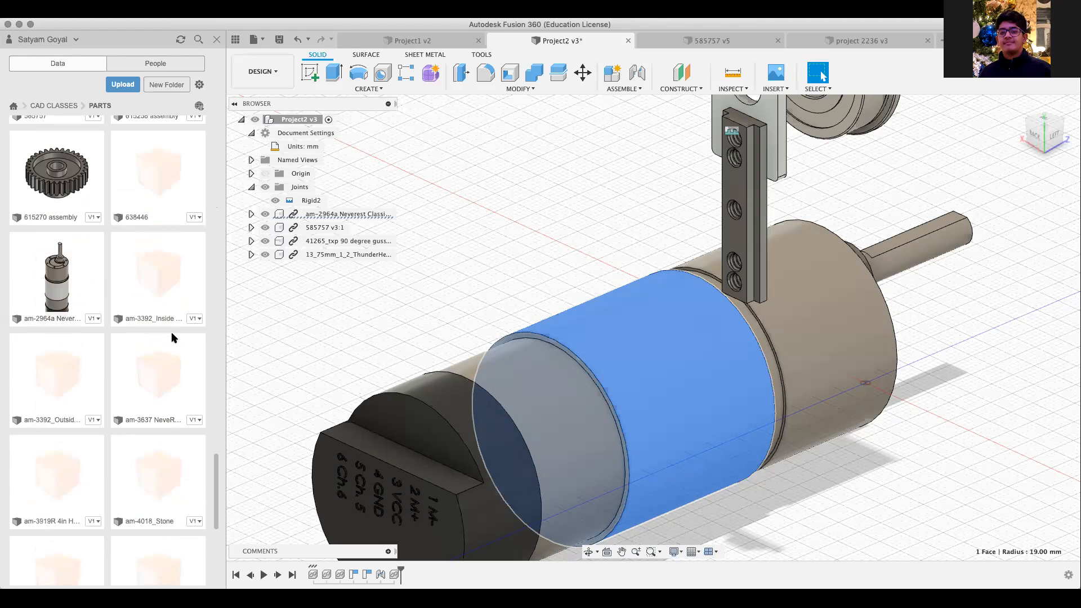
scroll(175, 338, up, 15)
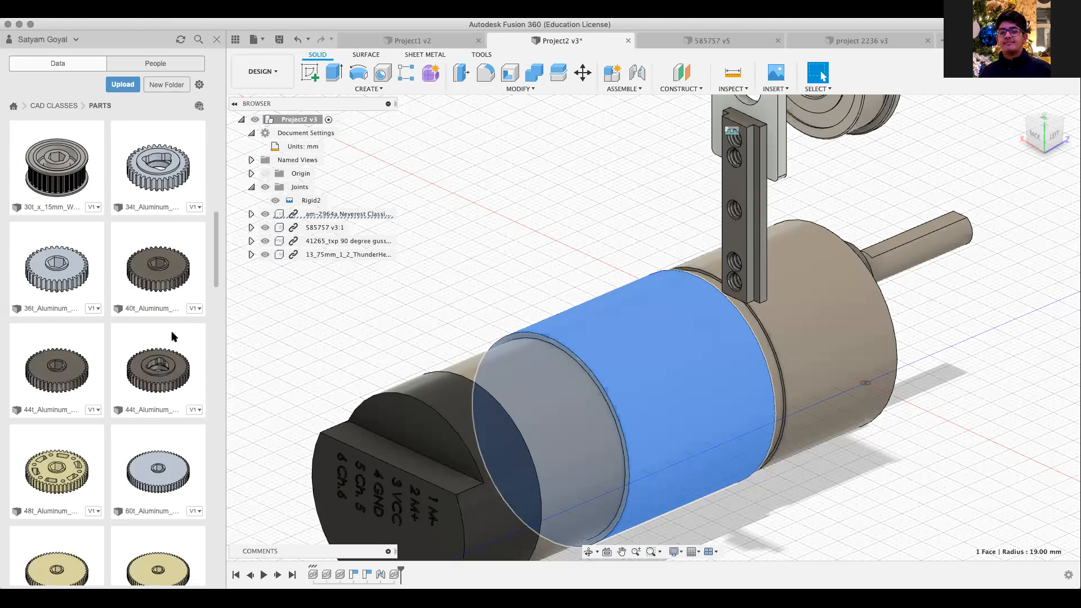
scroll(171, 336, down, 10)
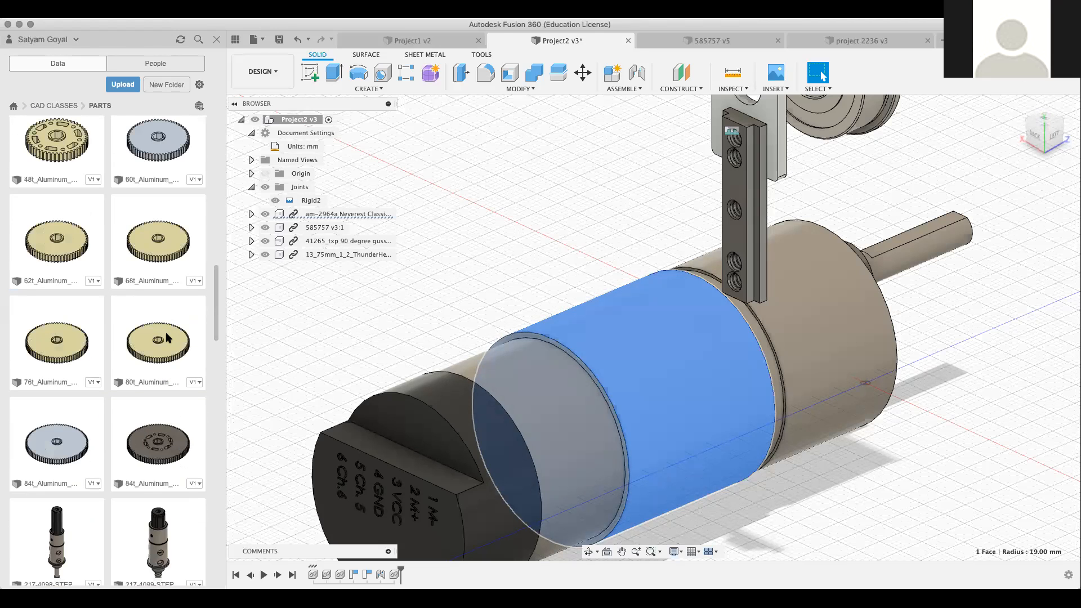
scroll(165, 336, up, 5)
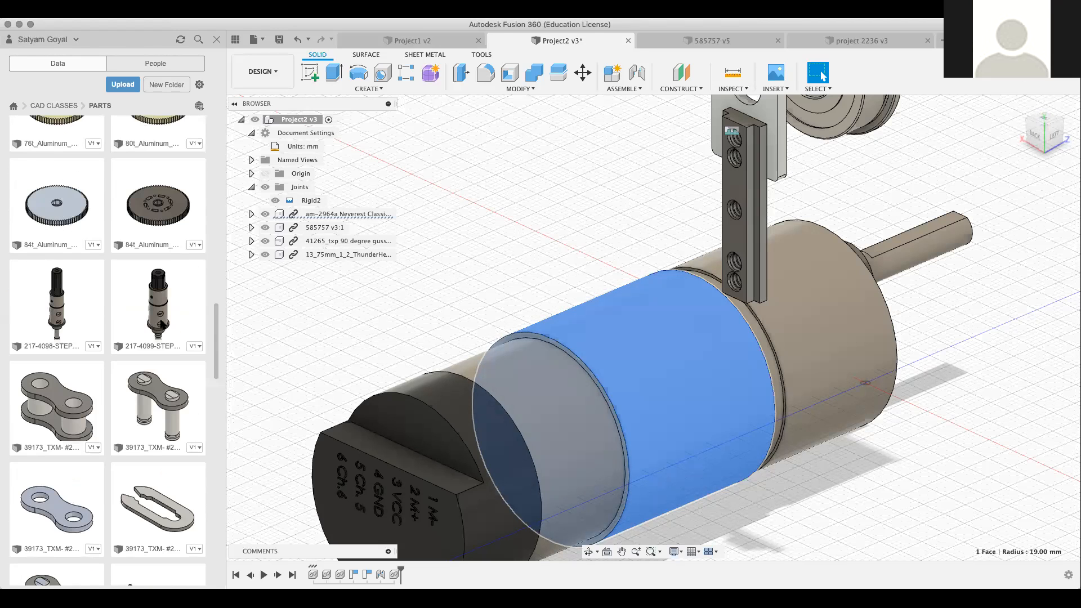
scroll(161, 323, down, 10)
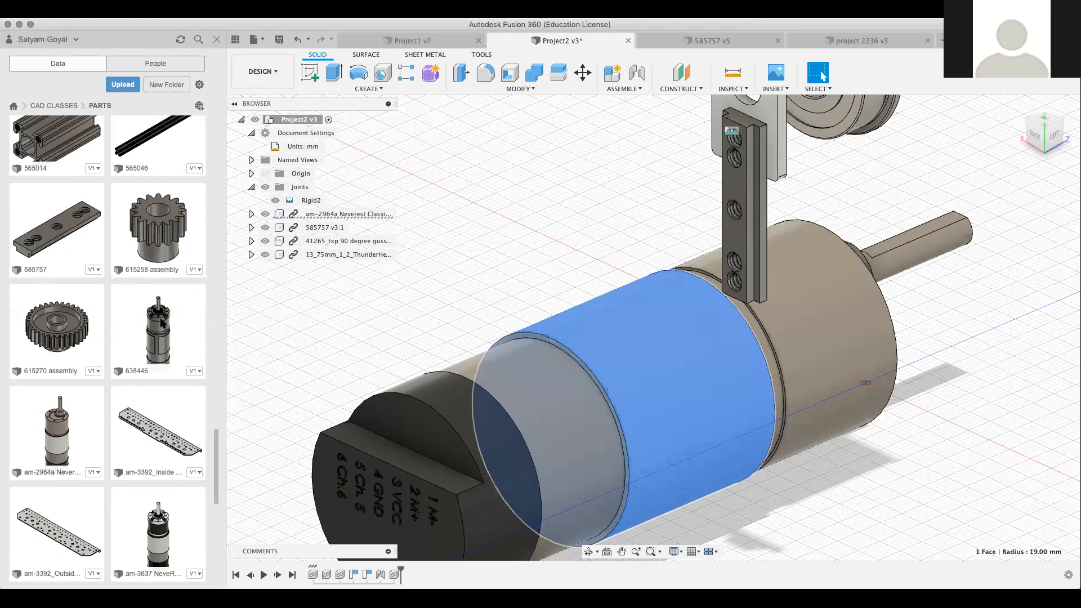
scroll(161, 323, up, 15)
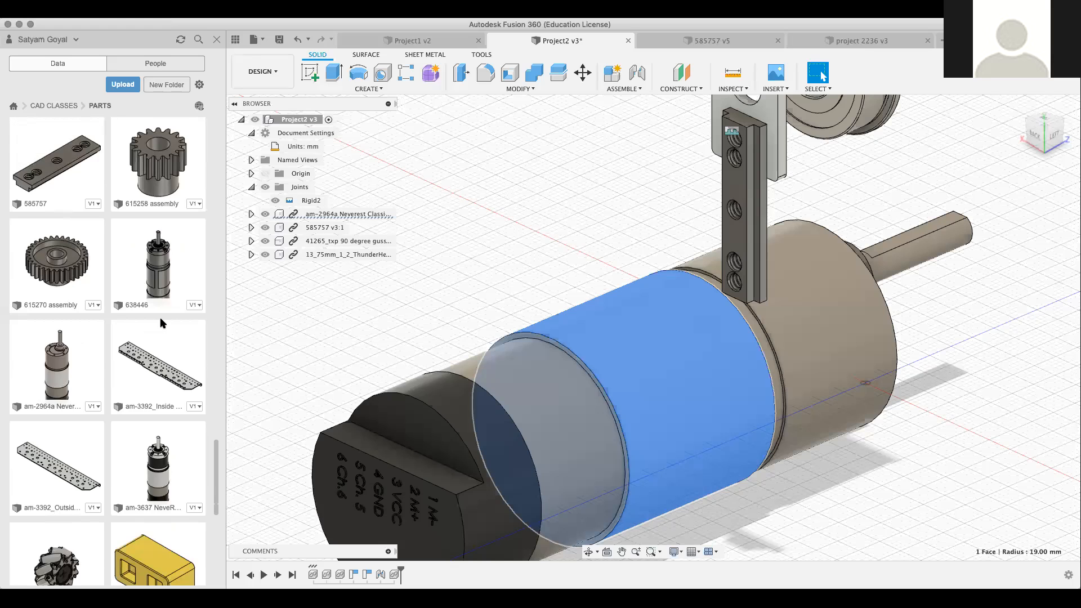
scroll(160, 316, down, 3)
scroll(160, 322, down, 10)
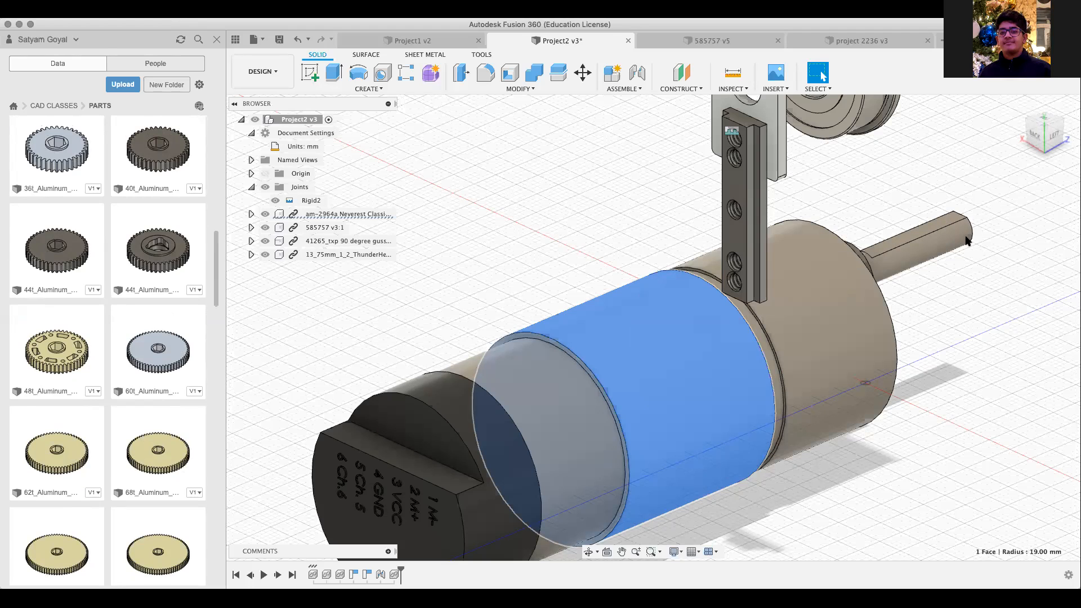
key(Escape)
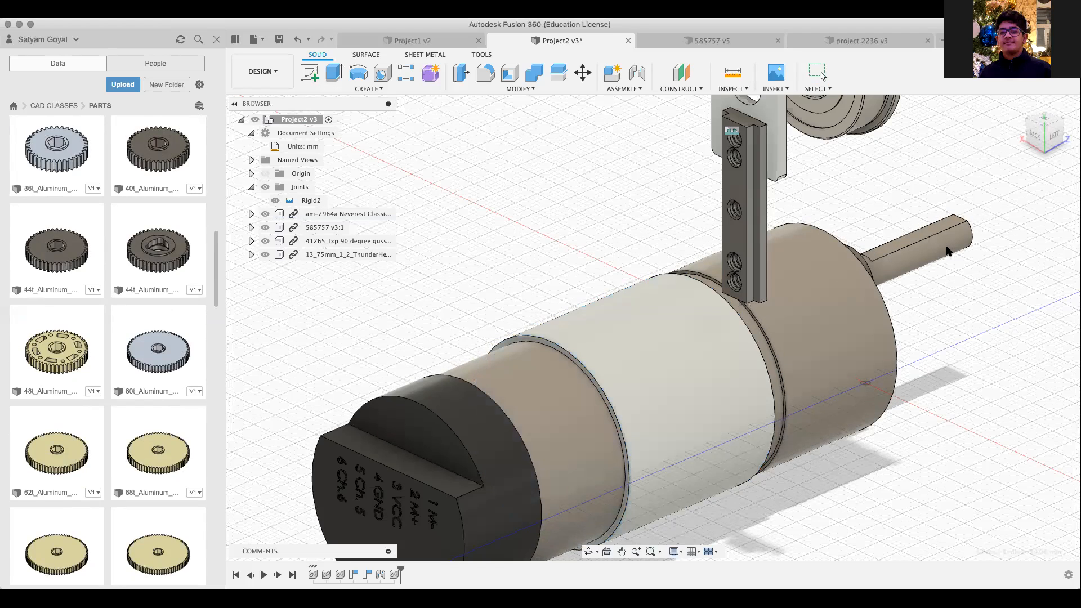
scroll(113, 419, down, 10)
scroll(109, 419, down, 10)
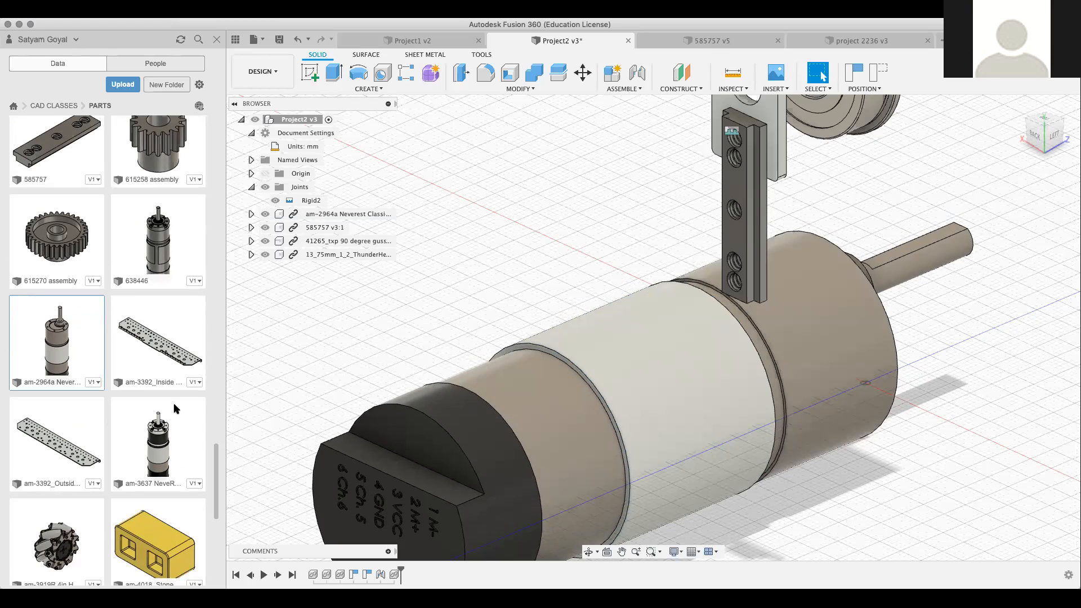
scroll(172, 408, down, 7)
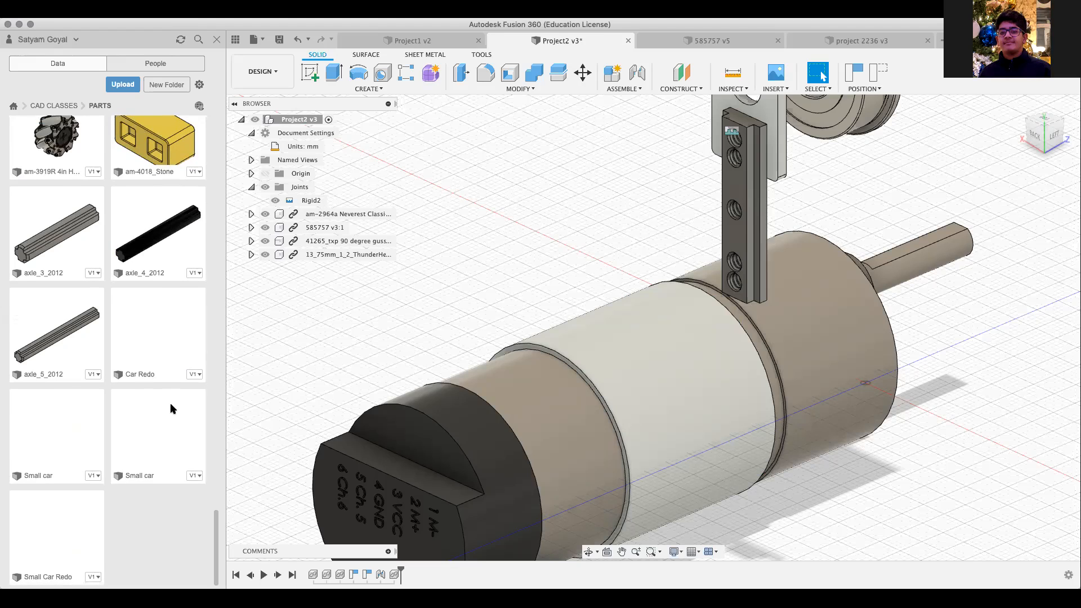
scroll(172, 408, up, 2)
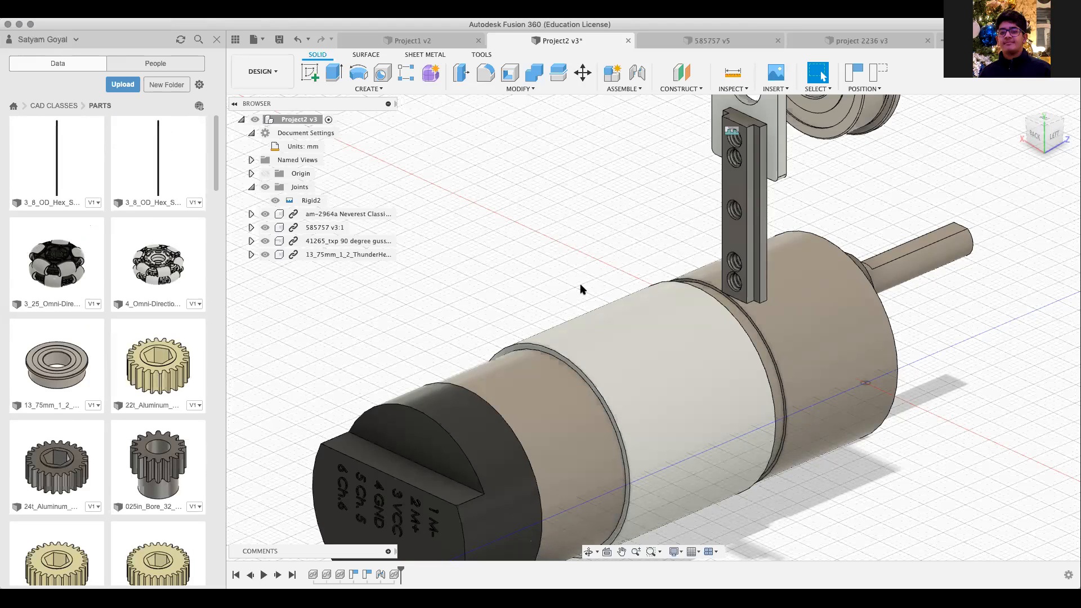
Measure the radius and diameter of the am-2964a Neverest motor's middle cylindrical face, and close the measurement.
click(652, 367)
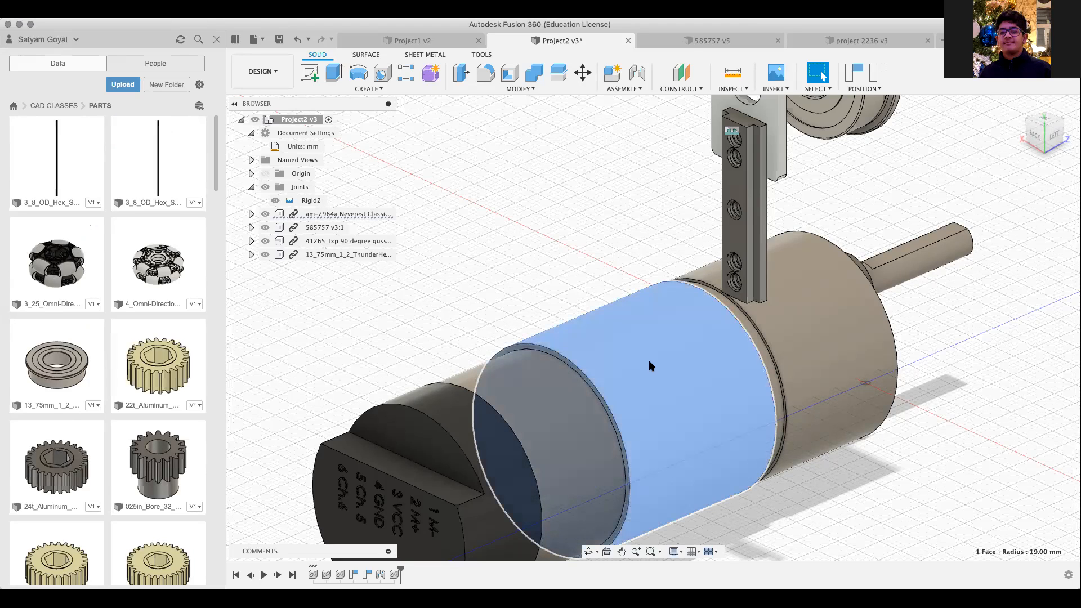
key(i)
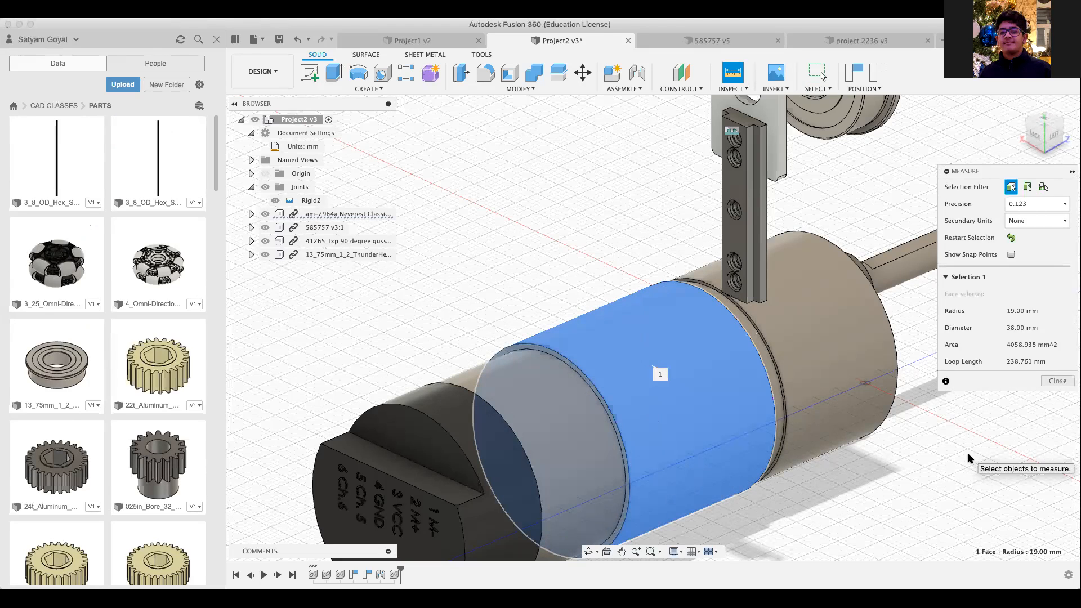
click(1057, 381)
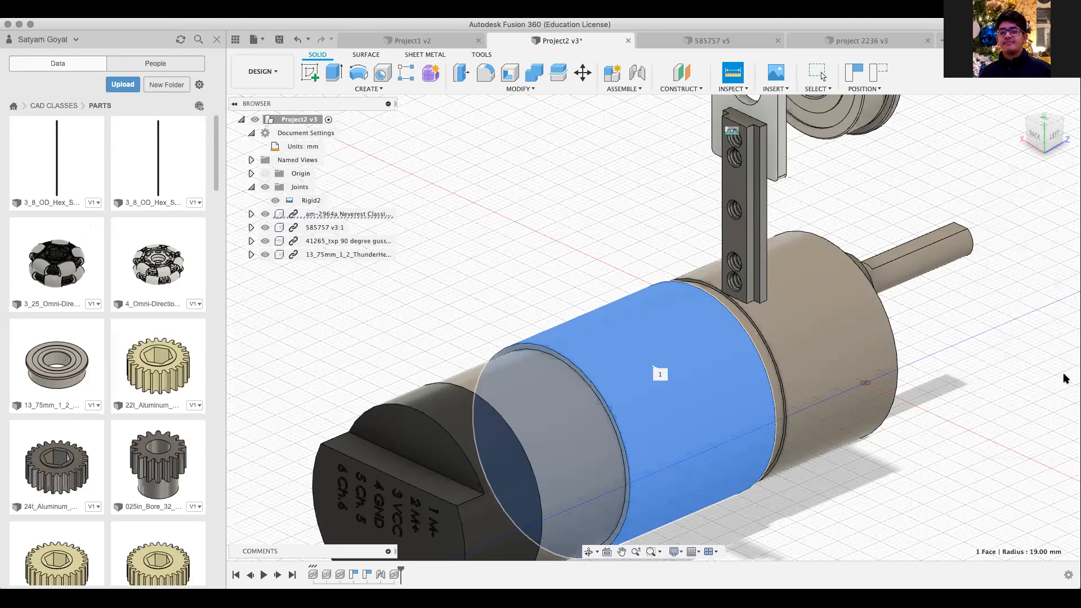